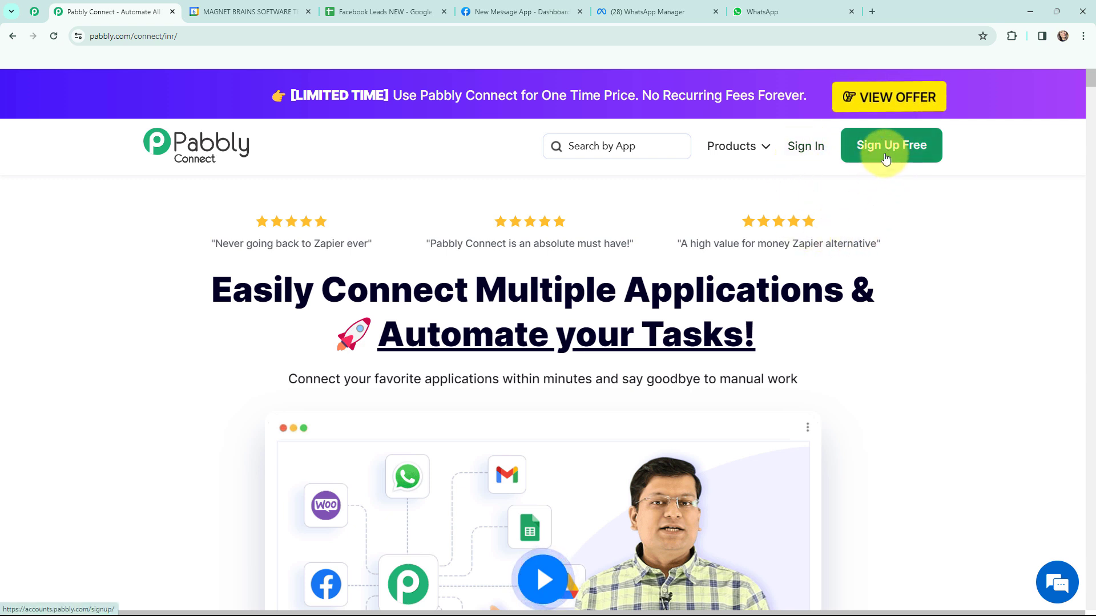
- Sign in to the Pabbly account and open the Pabbly Connect dashboard
{"action": "left_click", "coordinate": [804, 150]}
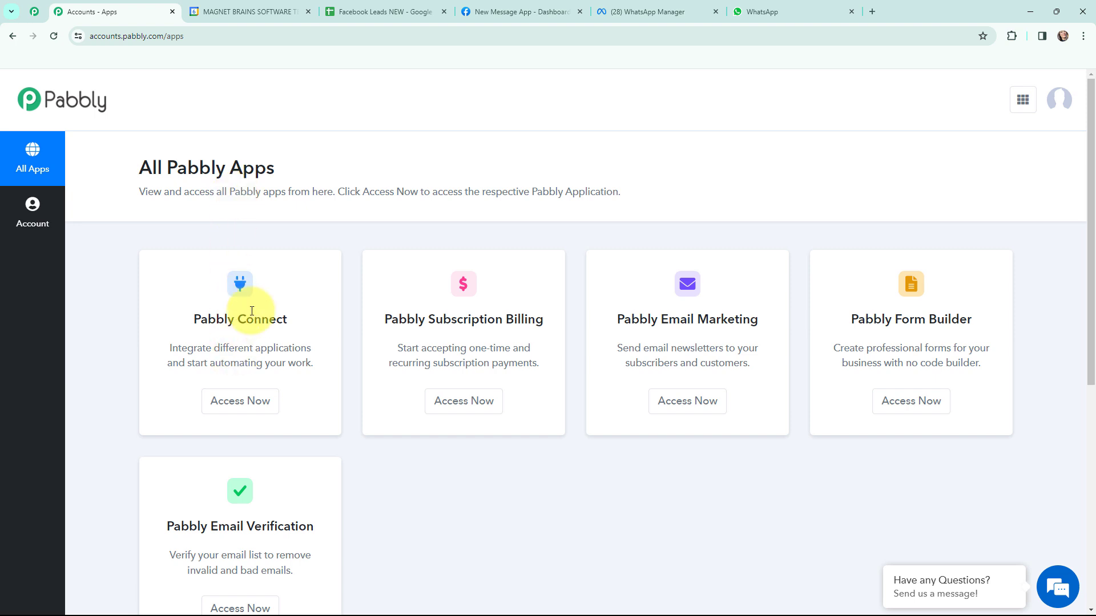
{"action": "left_click", "coordinate": [237, 402]}
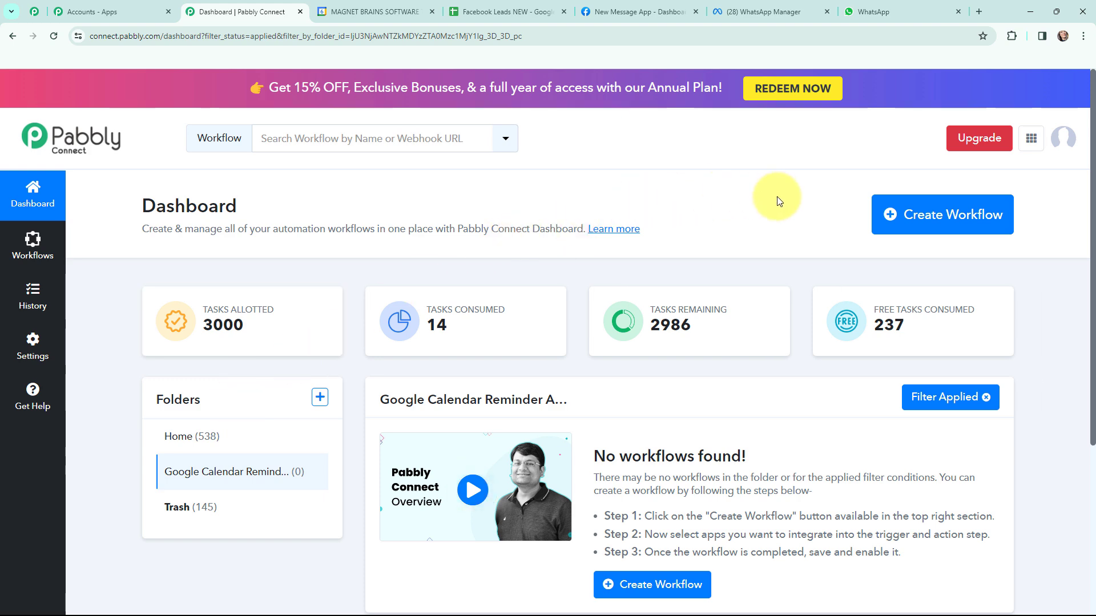
- Create a workflow named "Send Google Calendar Event Reminders to your Facebook Leads on WhatsApp" in the Google Calendar Reminder Automation folder
{"action": "left_click", "coordinate": [886, 215]}
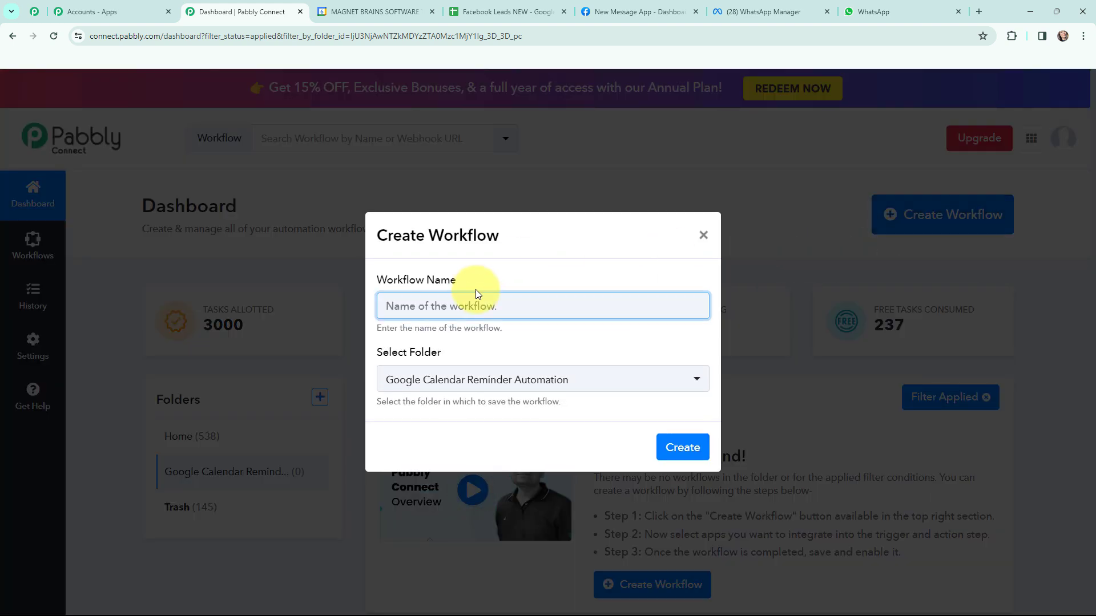
{"action": "key", "text": "ctrl+v"}
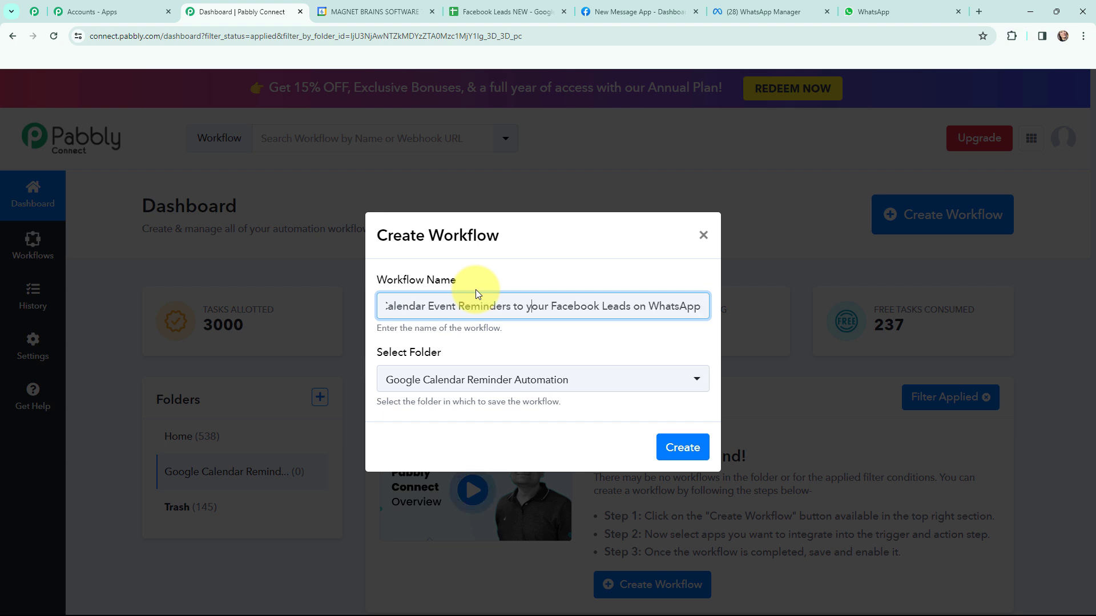
{"action": "key", "text": "Left"}
{"action": "key", "text": "Left"}
{"action": "key", "text": "Left"}
{"action": "key", "text": "Left"}
{"action": "key", "text": "Left"}
{"action": "key", "text": "Left"}
{"action": "key", "text": "Left"}
{"action": "key", "text": "Left"}
{"action": "key", "text": "Left"}
{"action": "key", "text": "Left"}
{"action": "key", "text": "Left"}
{"action": "key", "text": "Left"}
{"action": "key", "text": "Left"}
{"action": "key", "text": "Left"}
{"action": "key", "text": "Left"}
{"action": "key", "text": "Left"}
{"action": "key", "text": "Left"}
{"action": "key", "text": "Left"}
{"action": "key", "text": "Left"}
{"action": "key", "text": "Left"}
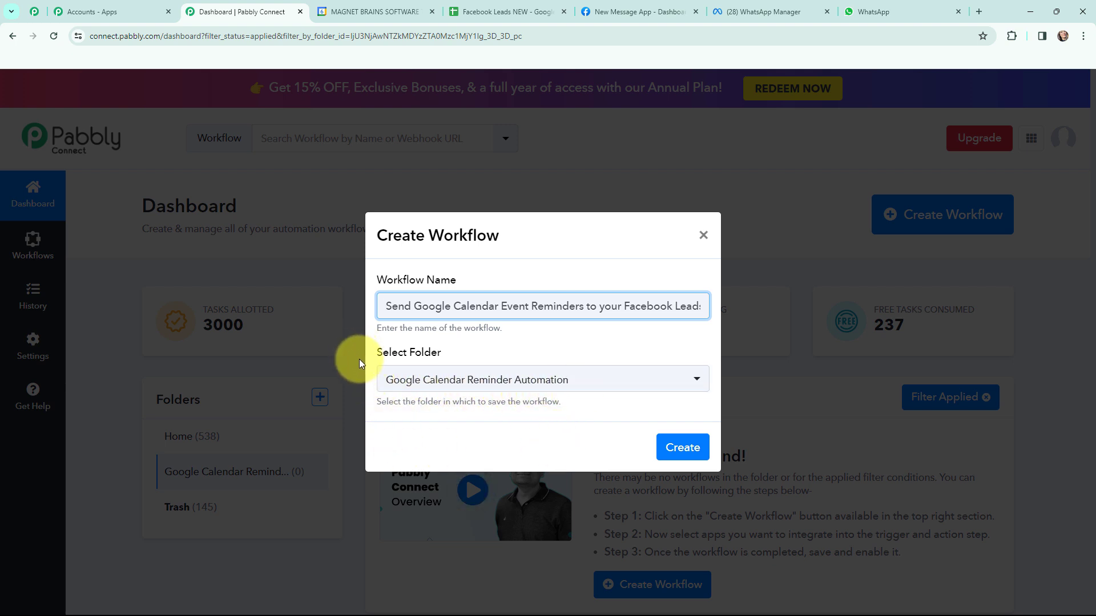
{"action": "left_click", "coordinate": [673, 453]}
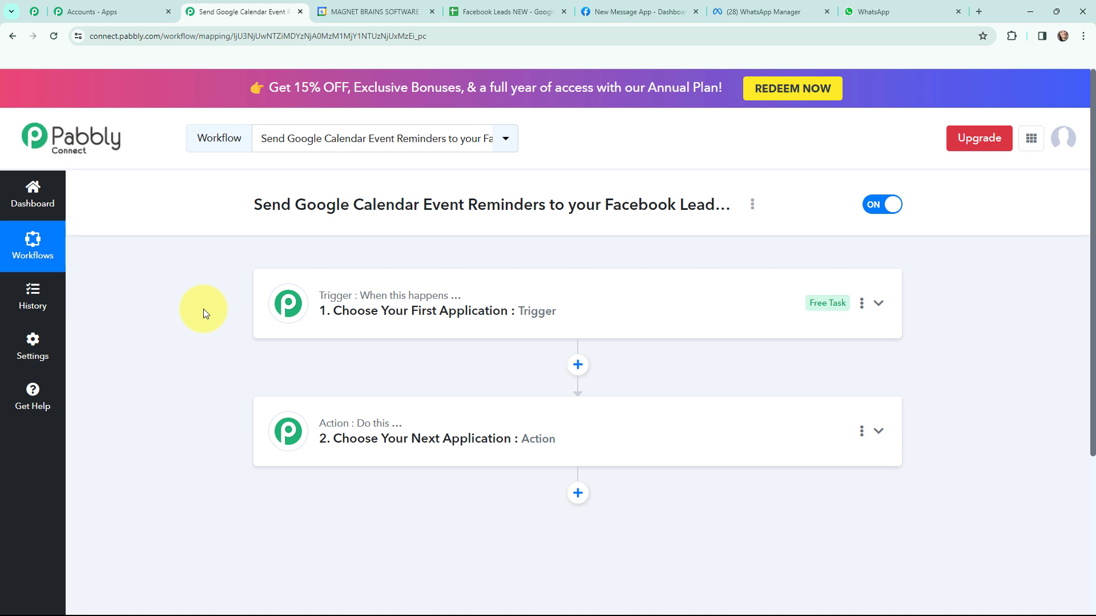
- Review the sample event reminder message in the WhatsApp test chat and return to the workflow
{"action": "mouse_move", "coordinate": [375, 301]}
{"action": "left_click", "coordinate": [873, 12]}
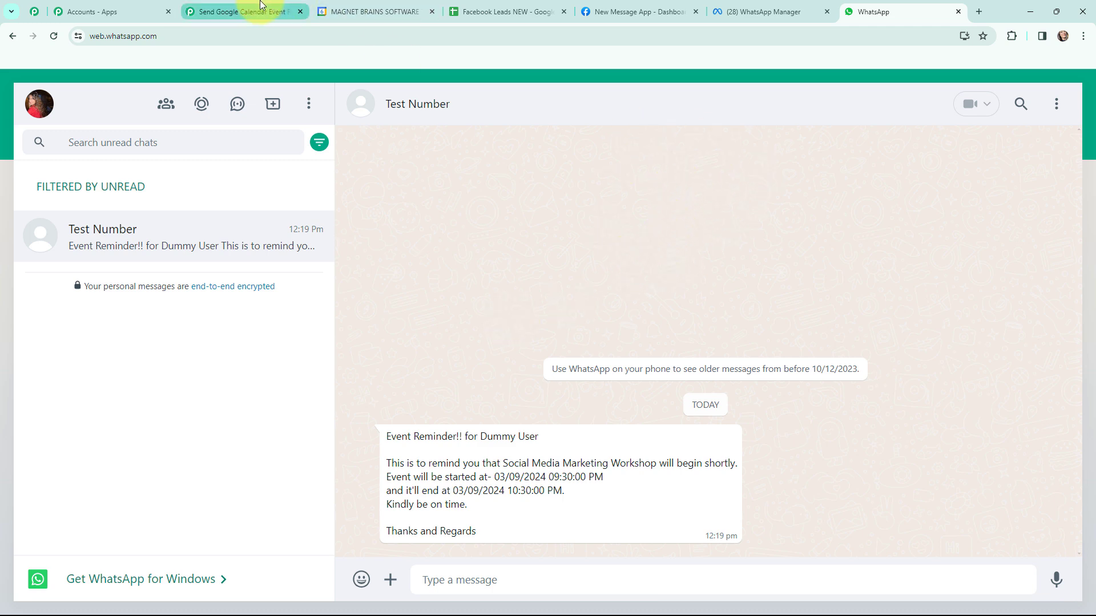
{"action": "left_click", "coordinate": [245, 11]}
- Set the workflow trigger to Google Calendar with the New Event trigger event
{"action": "left_click", "coordinate": [295, 307]}
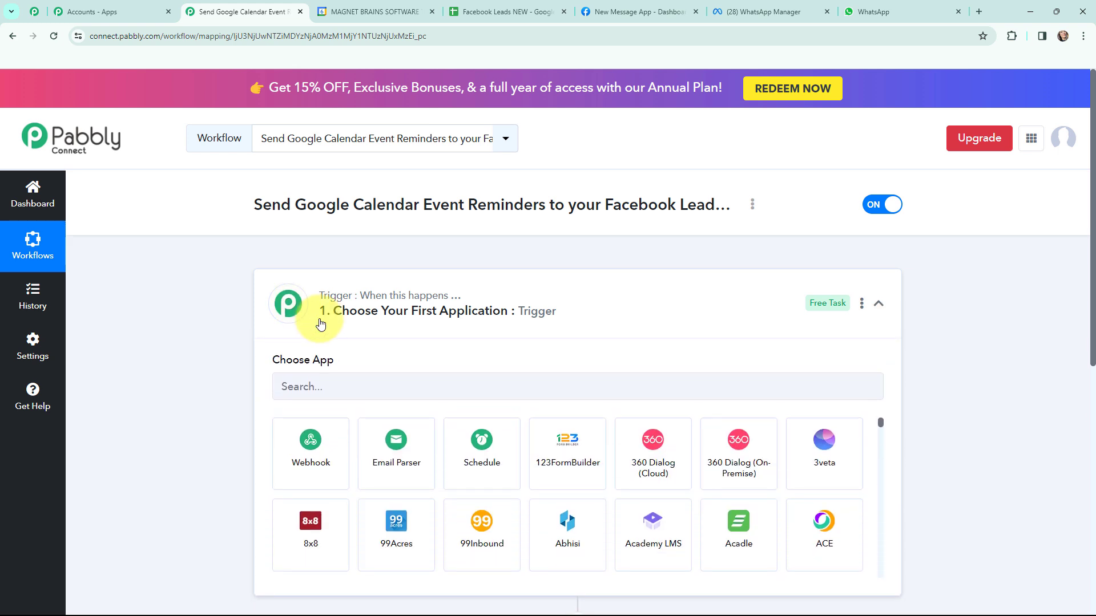
{"action": "left_click", "coordinate": [401, 390]}
{"action": "type", "text": "google"}
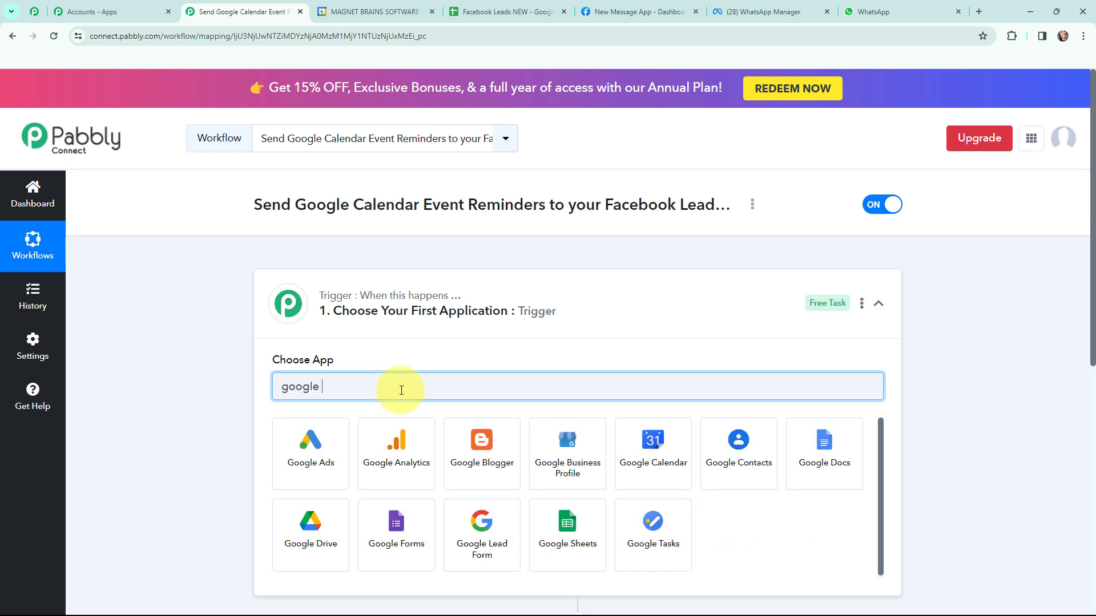
{"action": "type", "text": " cal"}
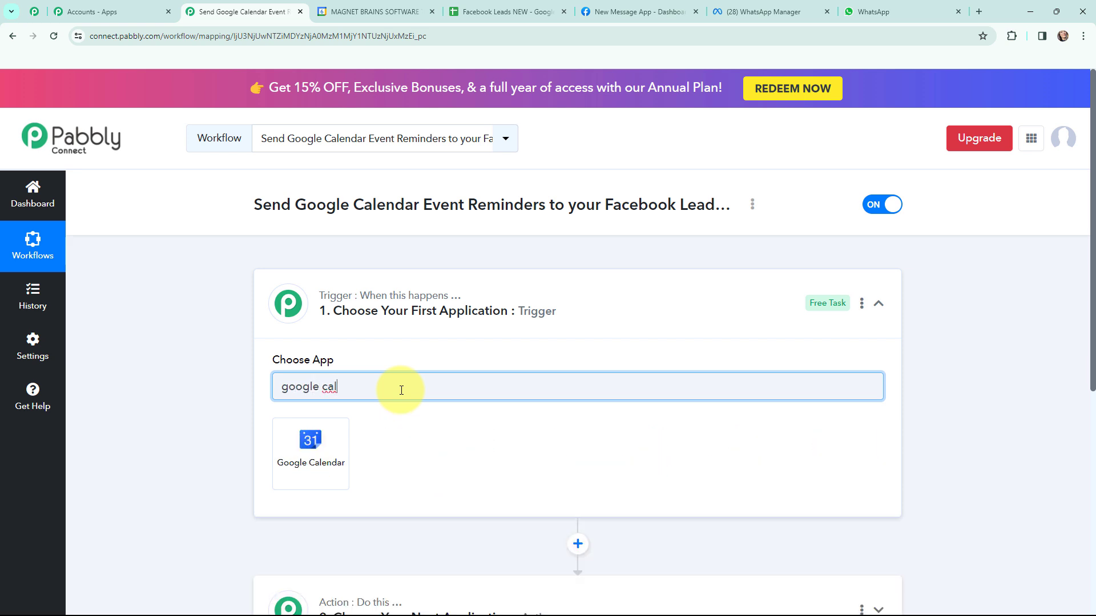
{"action": "left_click", "coordinate": [312, 443]}
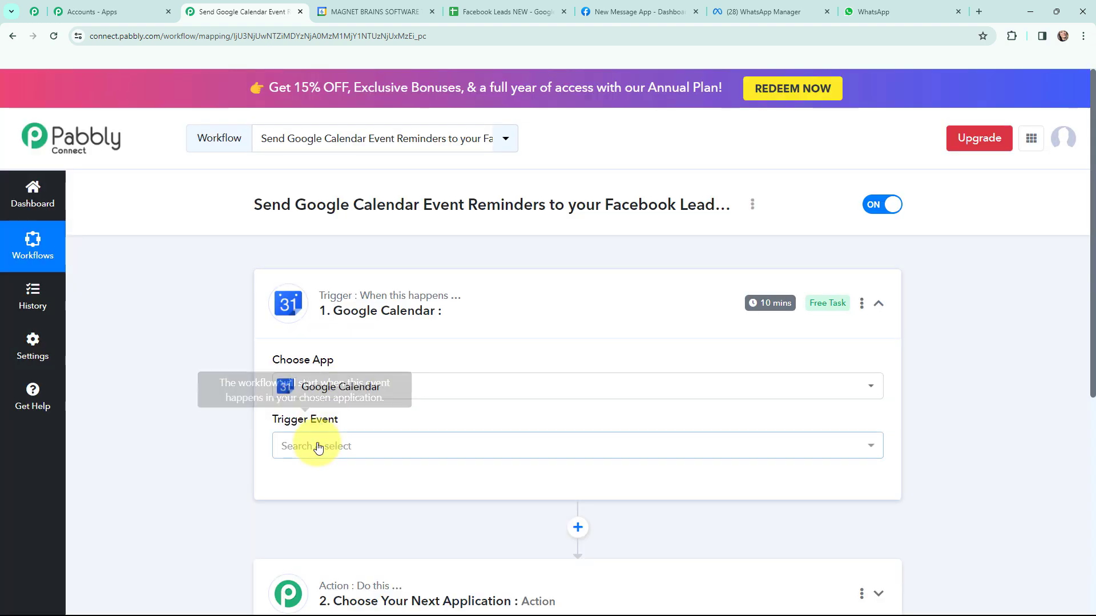
{"action": "left_click", "coordinate": [318, 446]}
{"action": "left_click", "coordinate": [327, 173]}
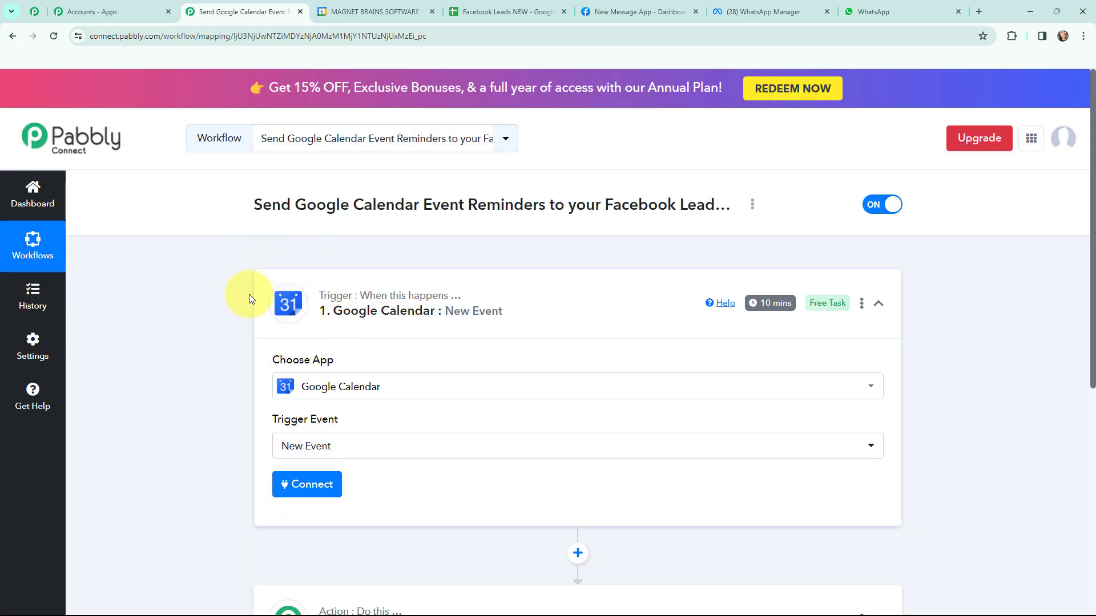
- Examine the lead columns in the Facebook Leads NEW spreadsheet and return to the workflow
{"action": "key", "text": "ctrl+Tab"}
{"action": "key", "text": "ctrl+Tab"}
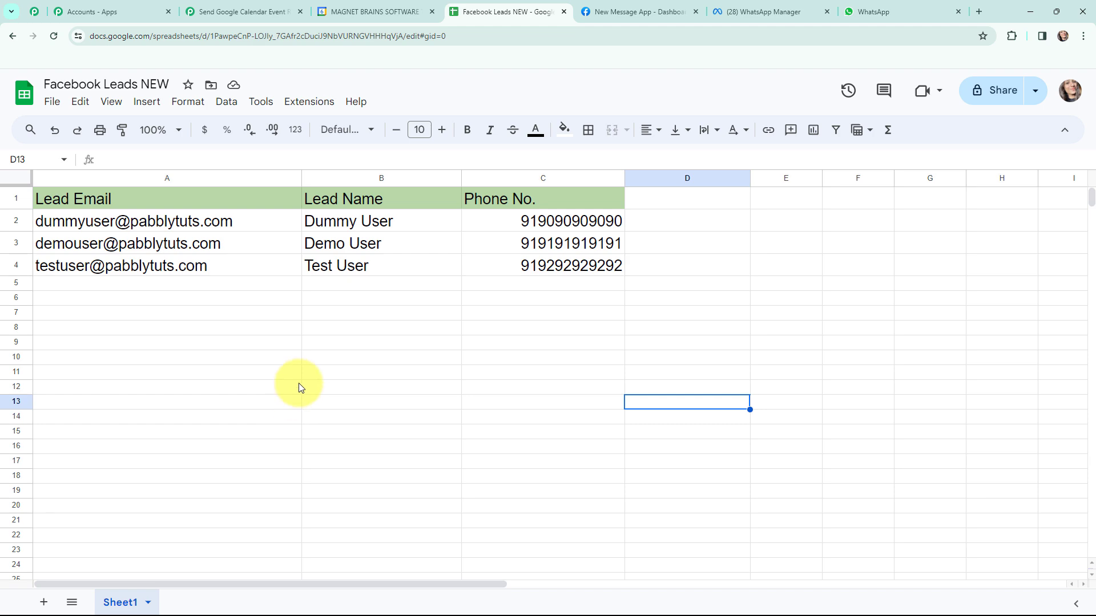
{"action": "left_click", "coordinate": [234, 12]}
- Set the action after the trigger to Google Sheets with the Get Row(s) action event
{"action": "scroll", "coordinate": [308, 308], "scroll_direction": "down", "scroll_amount": 4}
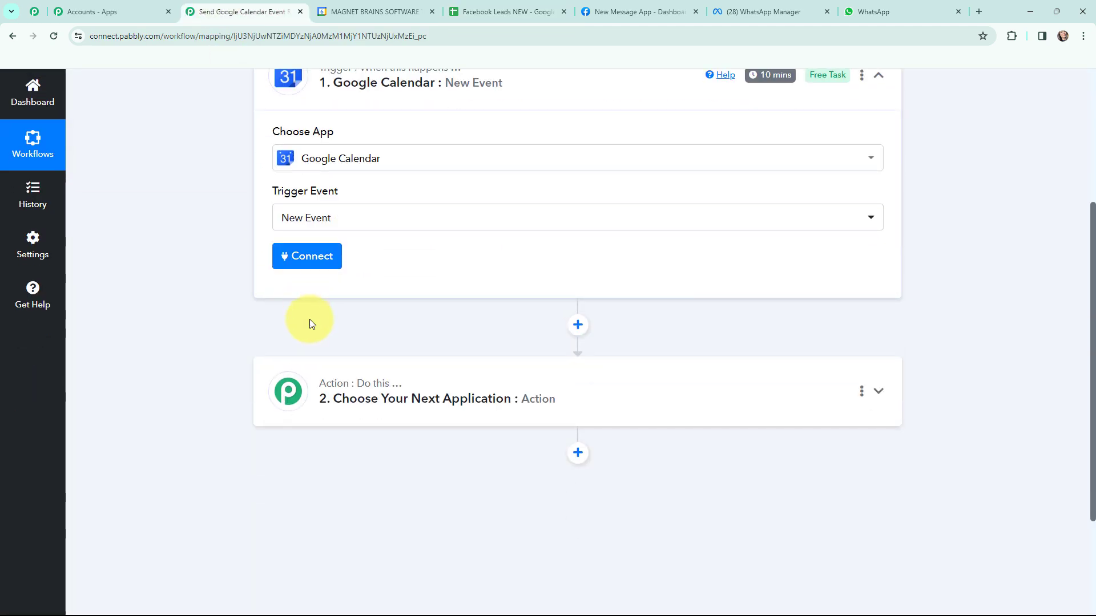
{"action": "left_click", "coordinate": [365, 395]}
{"action": "left_click", "coordinate": [357, 310]}
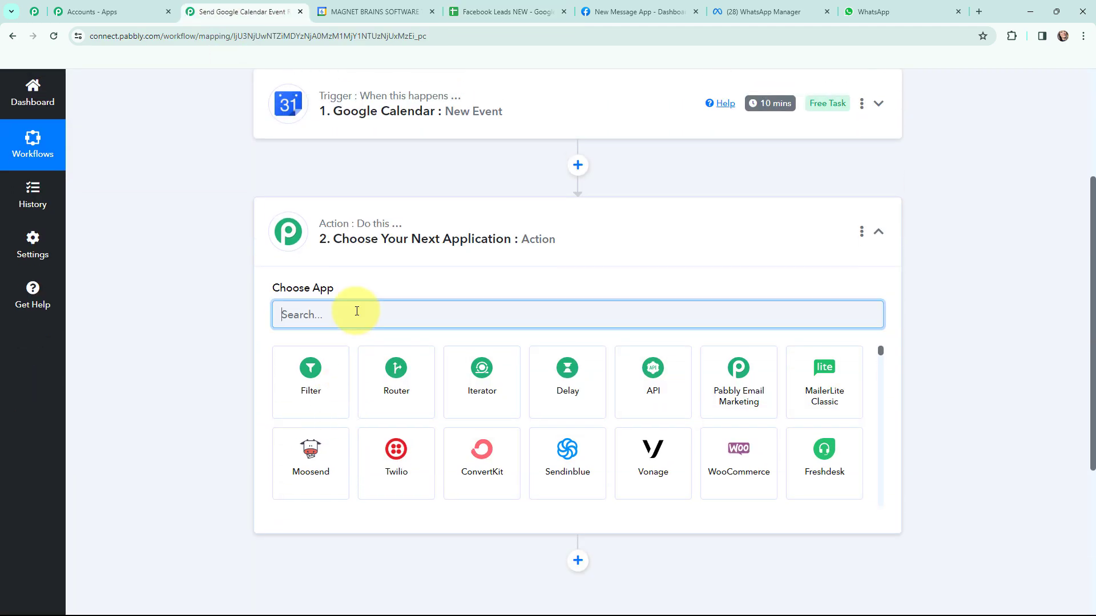
{"action": "type", "text": "google sheets"}
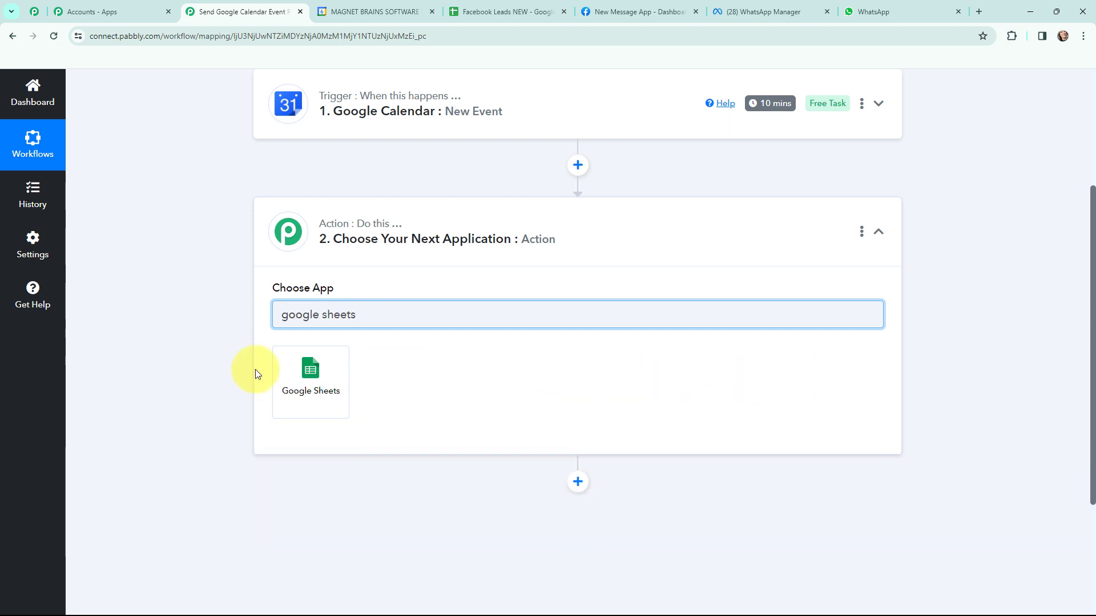
{"action": "left_click", "coordinate": [311, 373]}
{"action": "left_click", "coordinate": [317, 376]}
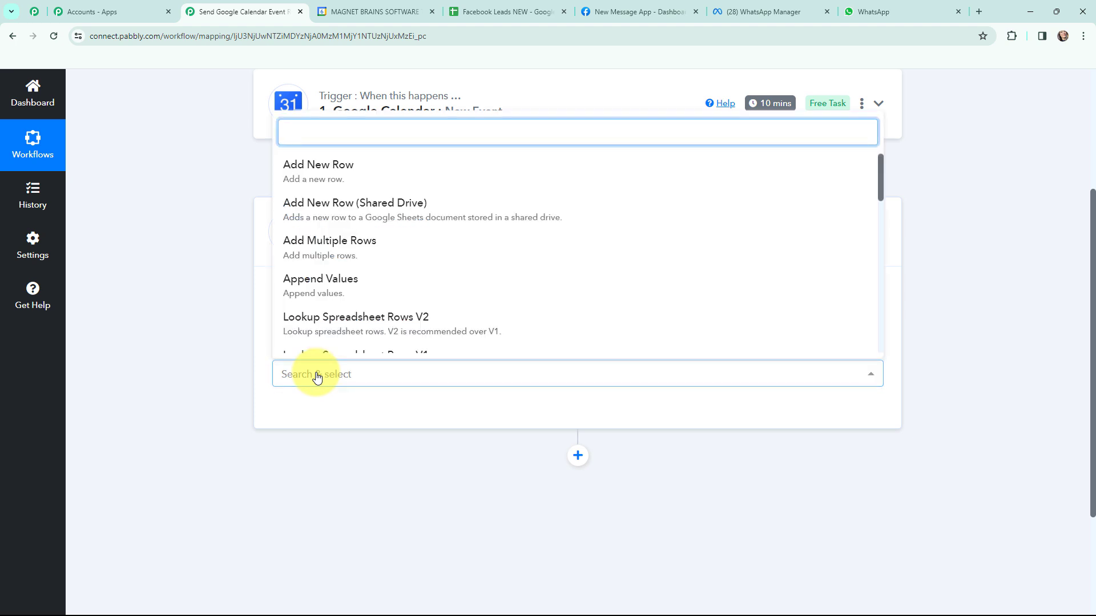
{"action": "type", "text": "ge"}
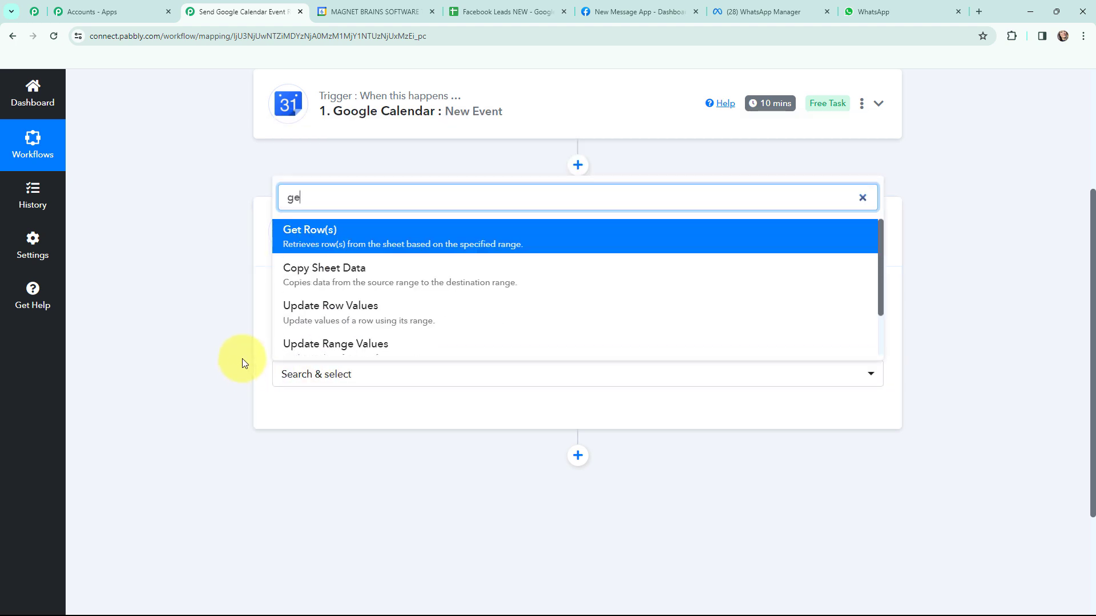
{"action": "type", "text": "t"}
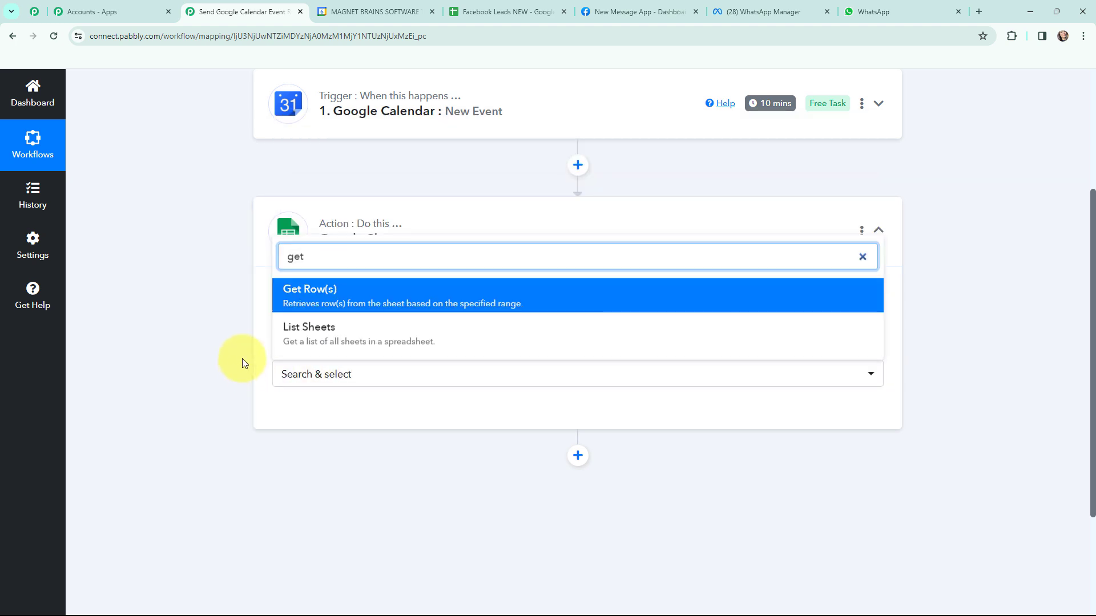
{"action": "left_click", "coordinate": [350, 293]}
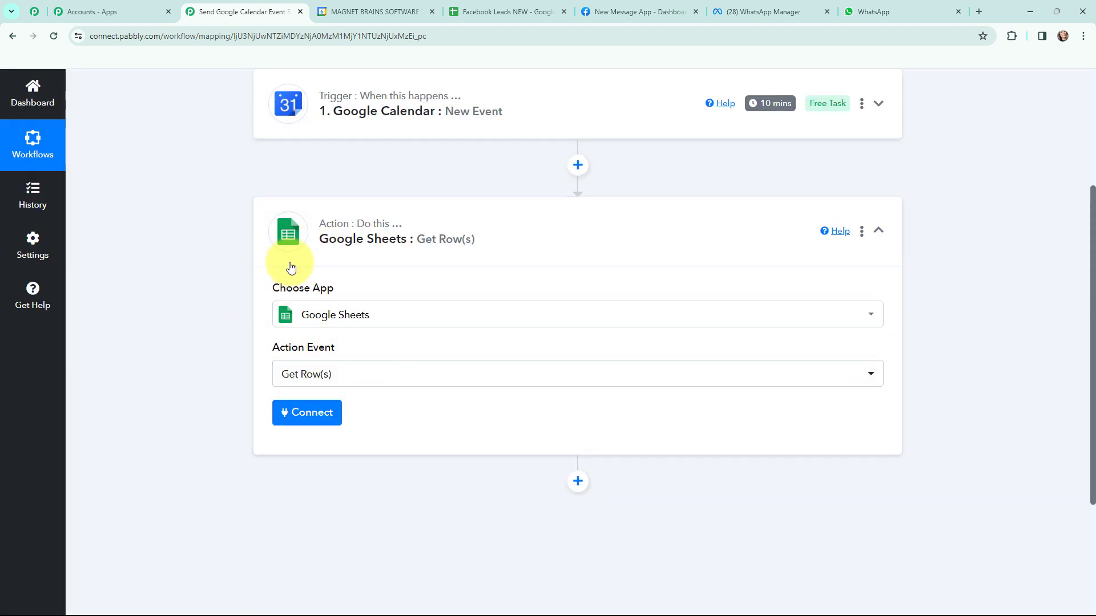
- Add a WhatsApp Cloud API action after Google Sheets with the Send Template Message action event
{"action": "left_click", "coordinate": [576, 482]}
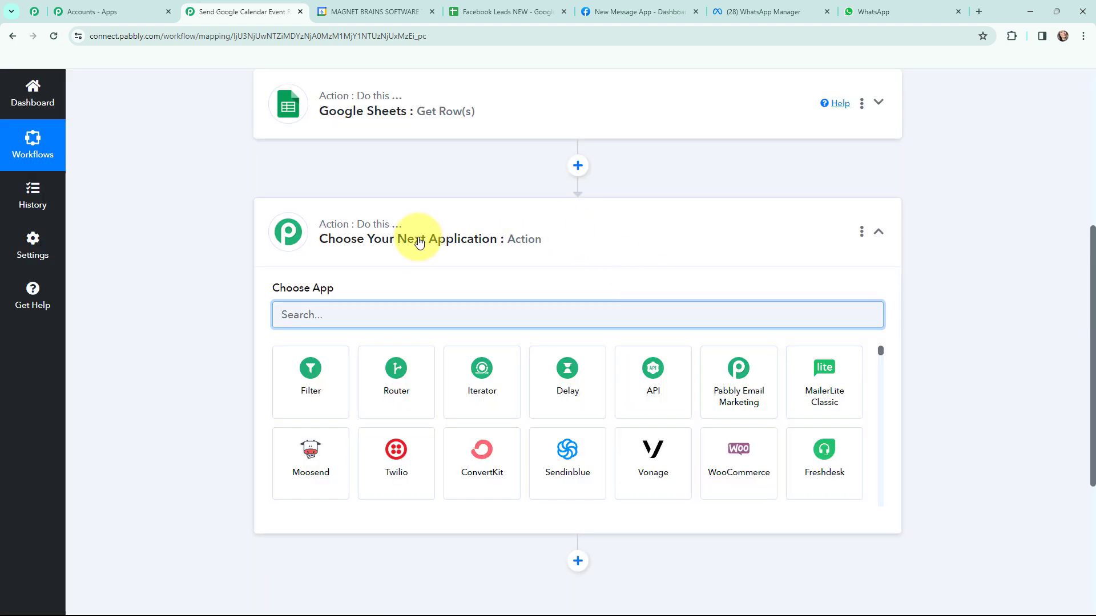
{"action": "type", "text": "whatsa"}
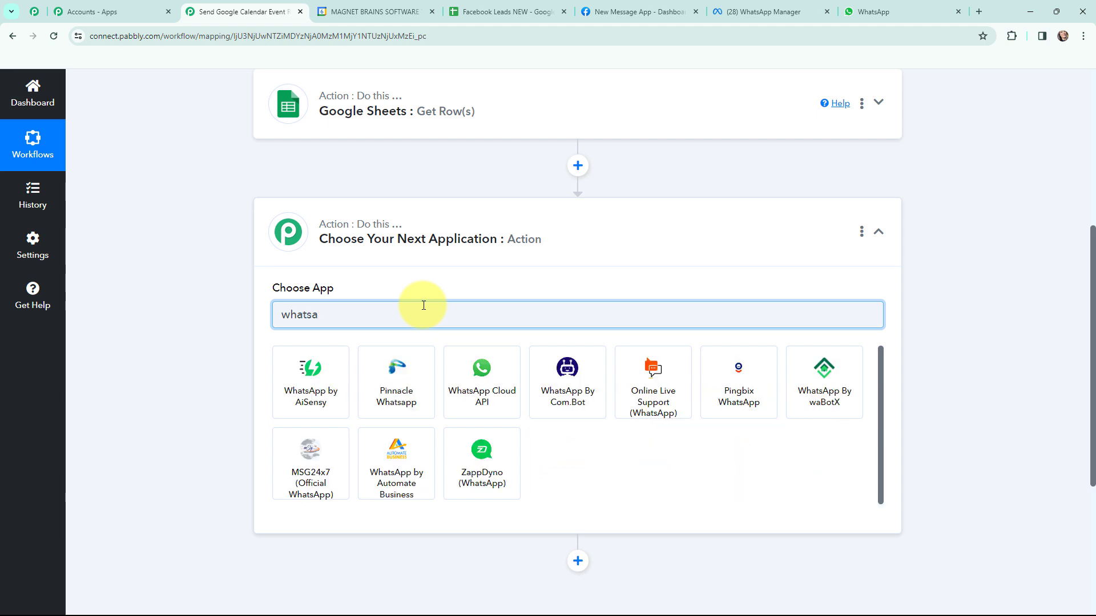
{"action": "left_click", "coordinate": [484, 352]}
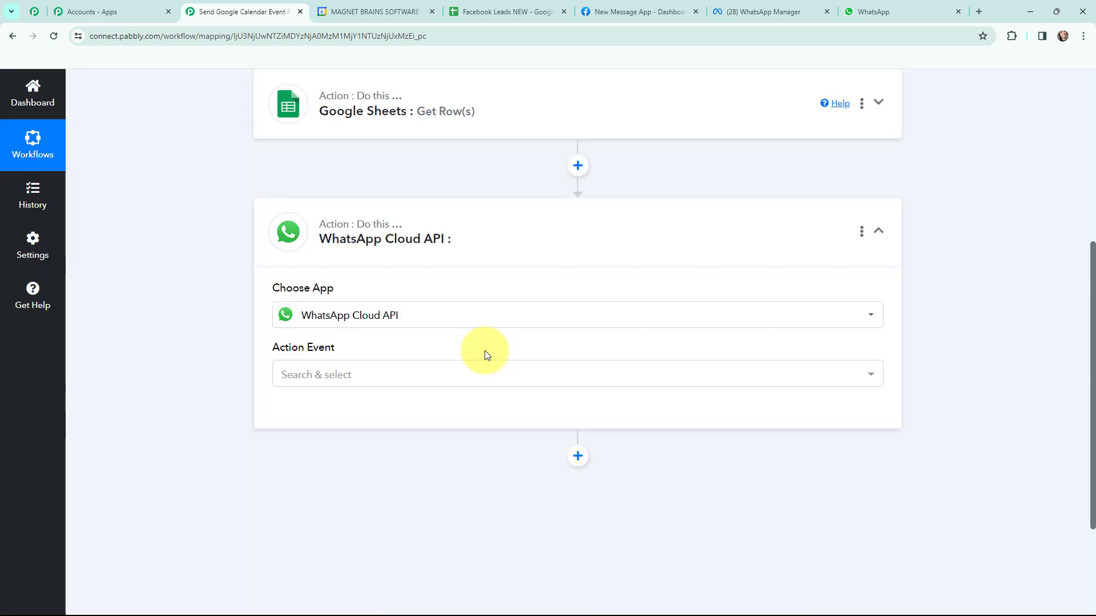
{"action": "left_click", "coordinate": [335, 374]}
{"action": "left_click", "coordinate": [334, 455]}
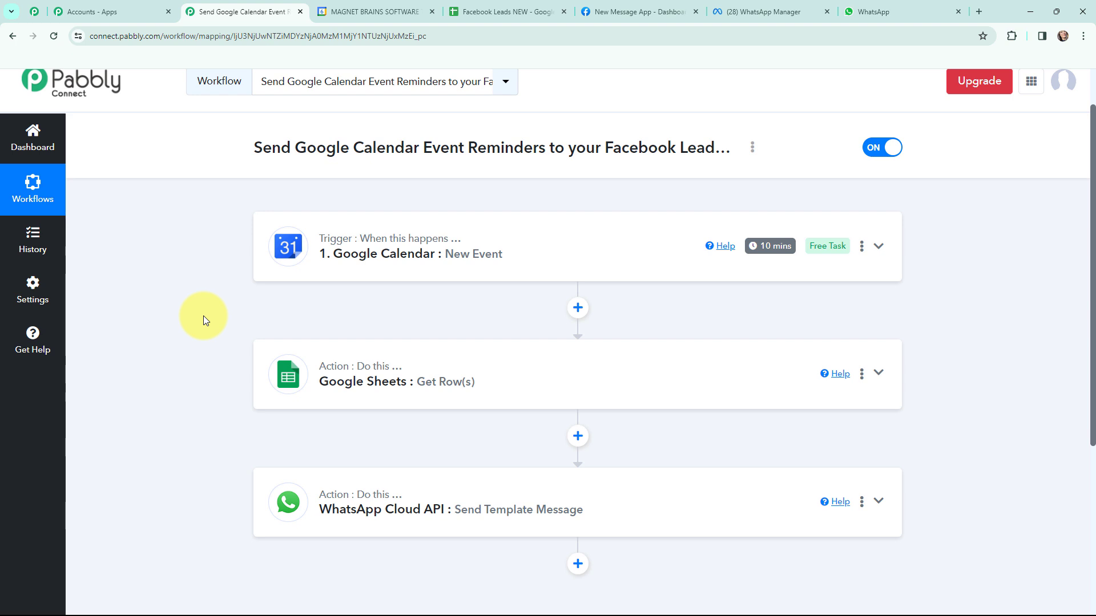
- Connect the Google Calendar trigger through a new connection, signing in with Google and allowing Pabbly Connect access
{"action": "left_click", "coordinate": [278, 249]}
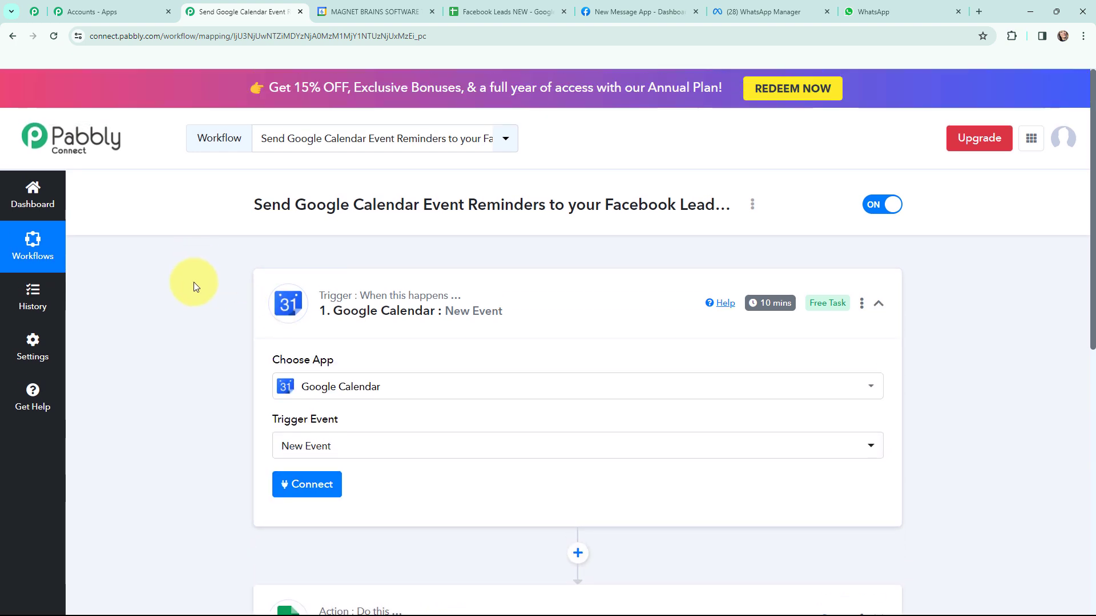
{"action": "scroll", "coordinate": [193, 282], "scroll_direction": "down", "scroll_amount": 2}
{"action": "left_click", "coordinate": [302, 377]}
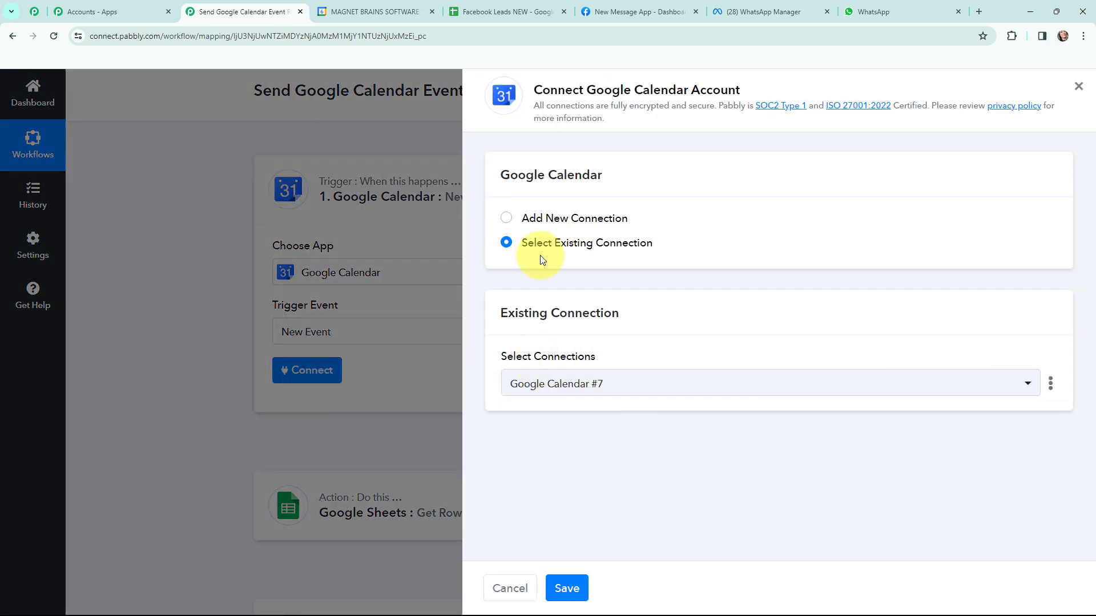
{"action": "left_click", "coordinate": [506, 218]}
{"action": "left_click", "coordinate": [545, 377]}
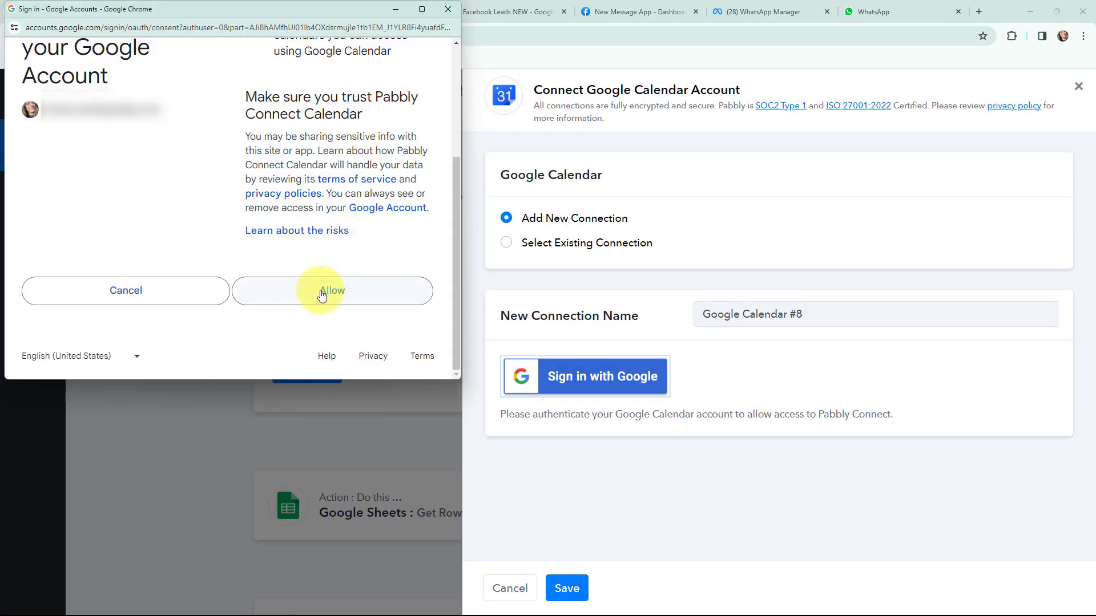
{"action": "left_click", "coordinate": [346, 293]}
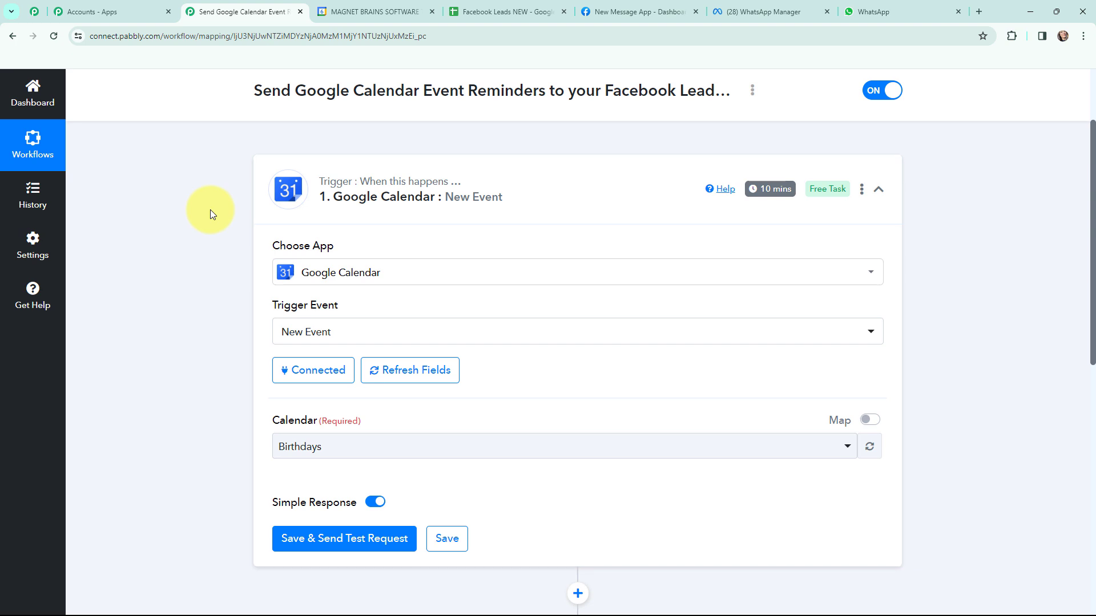
- Check the available calendars in Google Calendar and set the trigger's calendar to Social Media Event
{"action": "scroll", "coordinate": [210, 210], "scroll_direction": "down", "scroll_amount": 2}
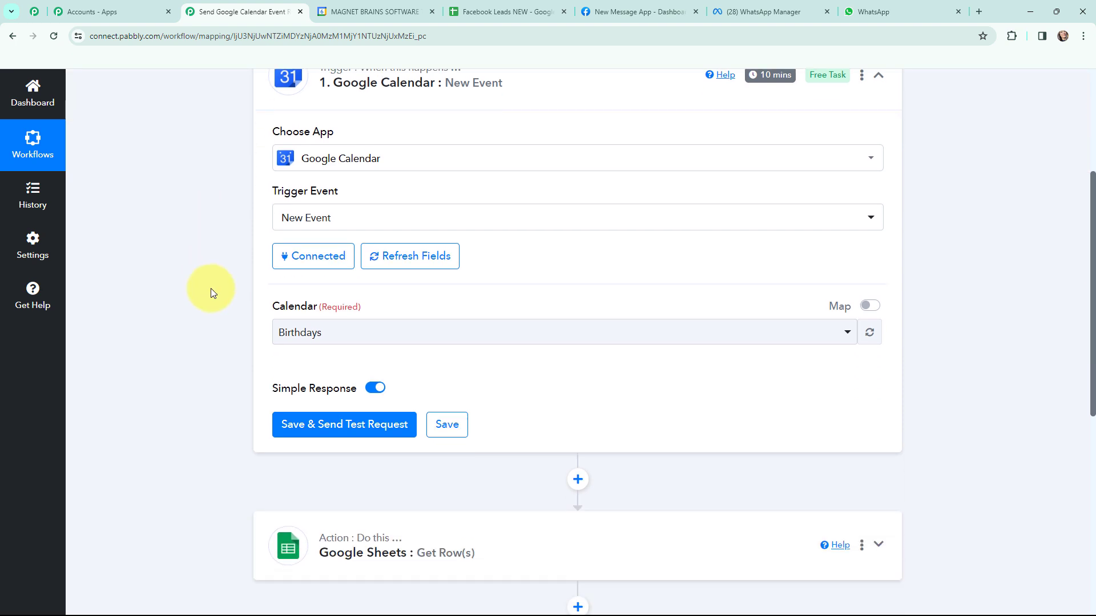
{"action": "left_click", "coordinate": [335, 338]}
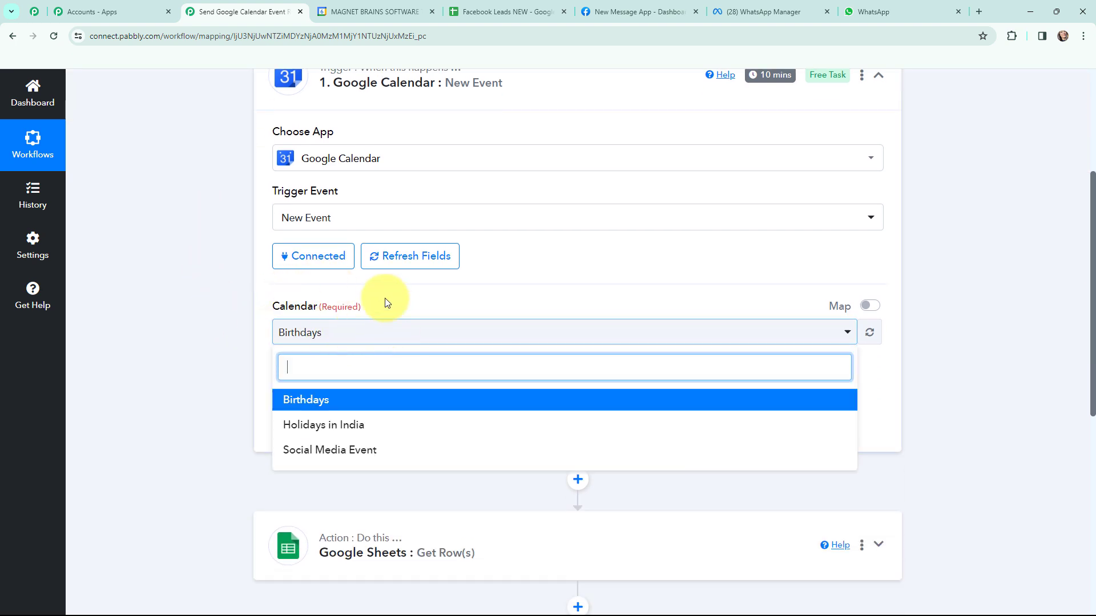
{"action": "left_click", "coordinate": [239, 333]}
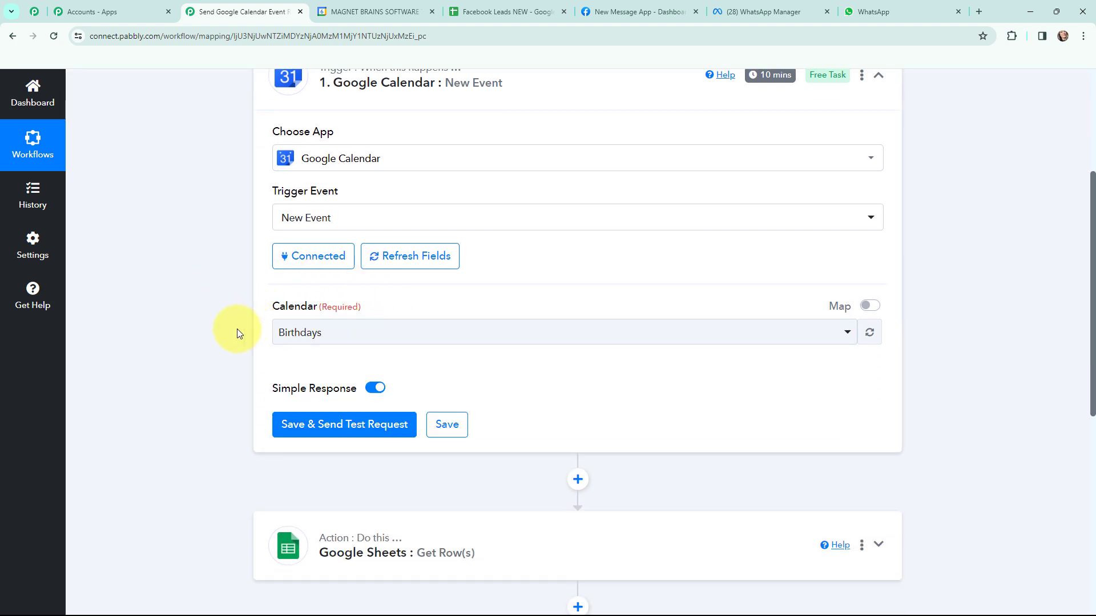
{"action": "left_click", "coordinate": [365, 12]}
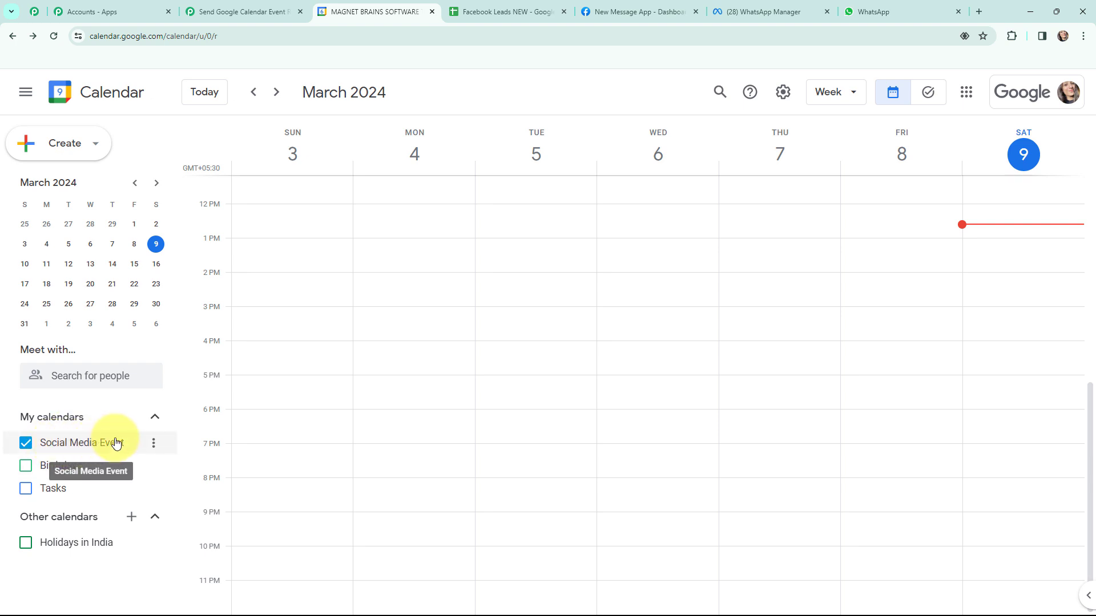
{"action": "key", "text": "ctrl+shift+Tab"}
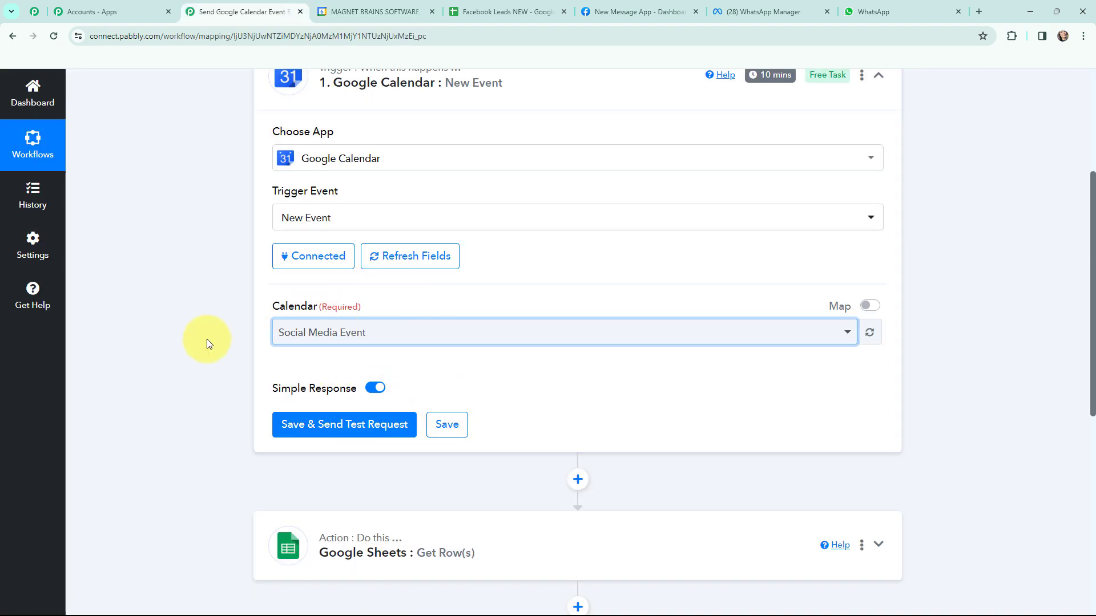
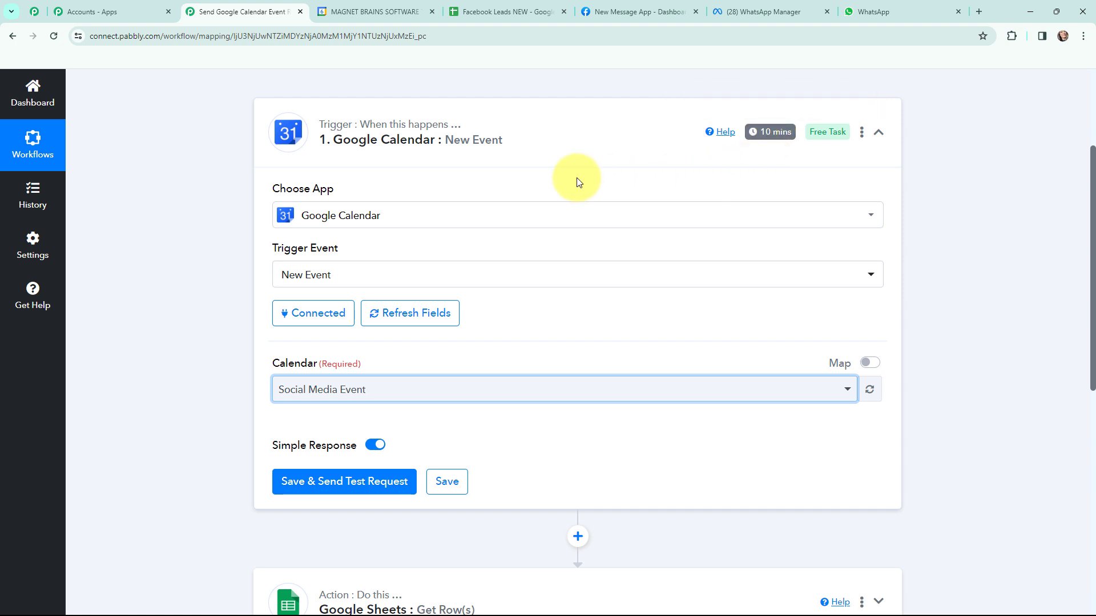
- In Google Calendar, create a March 9, 9:30–10:30pm event titled "Social Media Marketing Workshop", described as "Workshop will involve discussion on Best Social Media Marketing Tools."
{"action": "key", "text": "ctrl+Tab"}
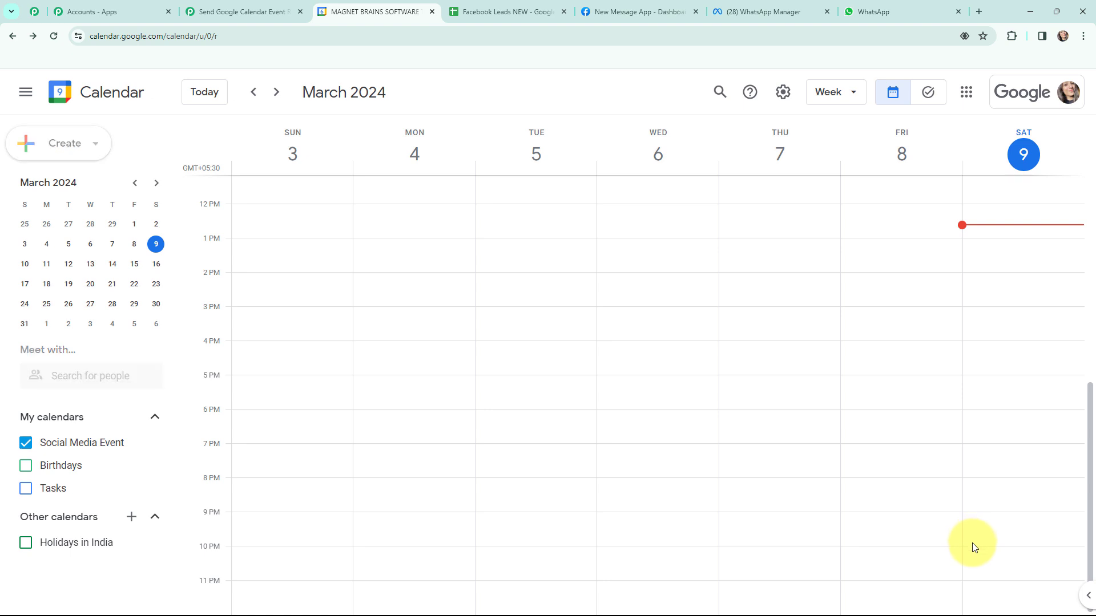
{"action": "left_click", "coordinate": [971, 543]}
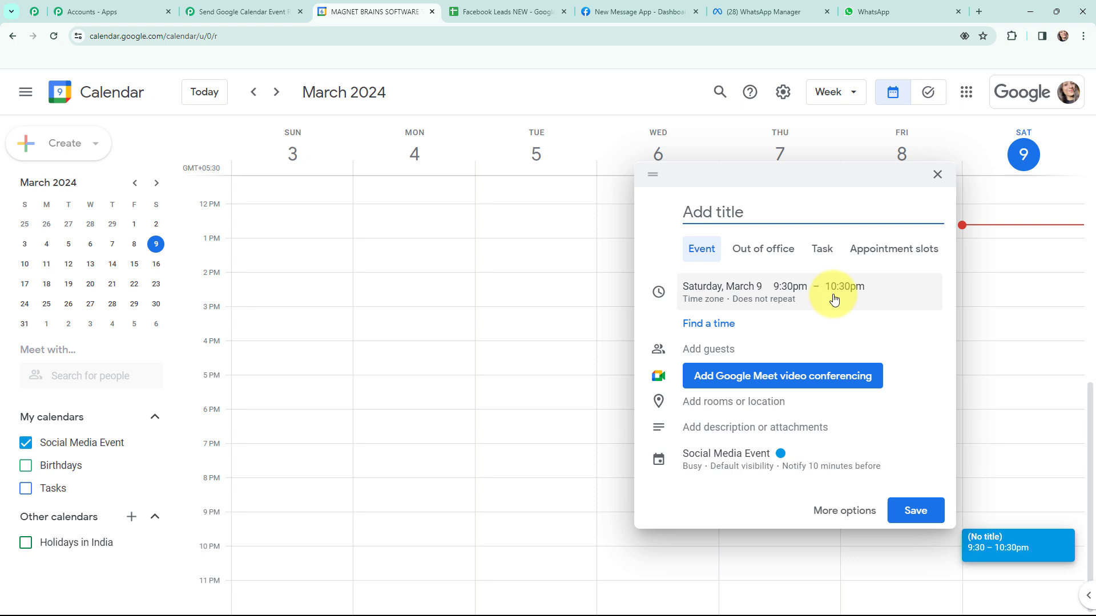
{"action": "type", "text": "Social Media Mar"}
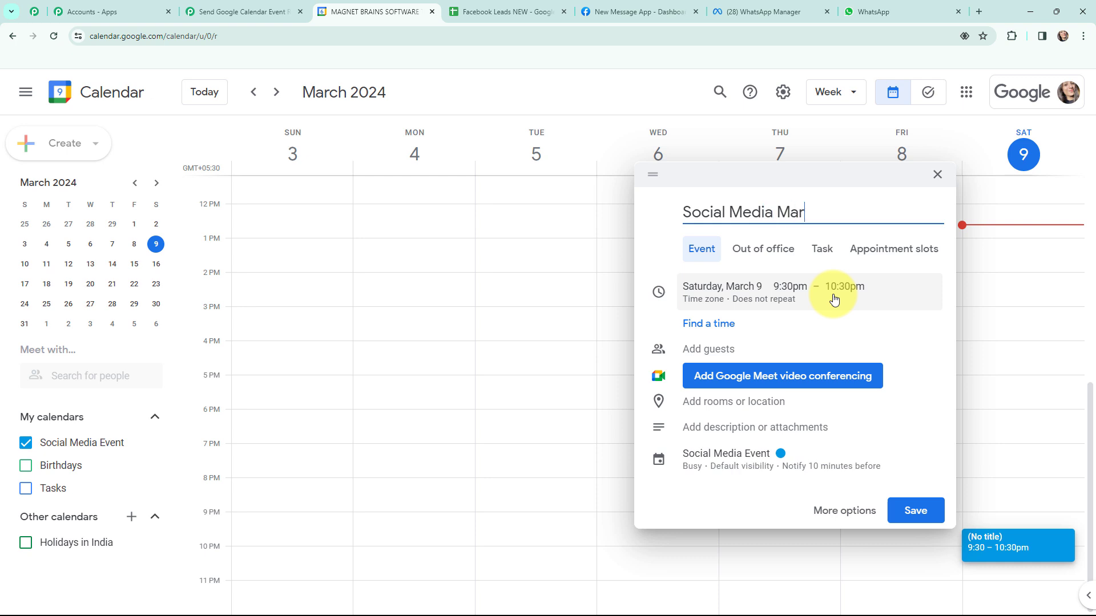
{"action": "type", "text": "keting Workshop"}
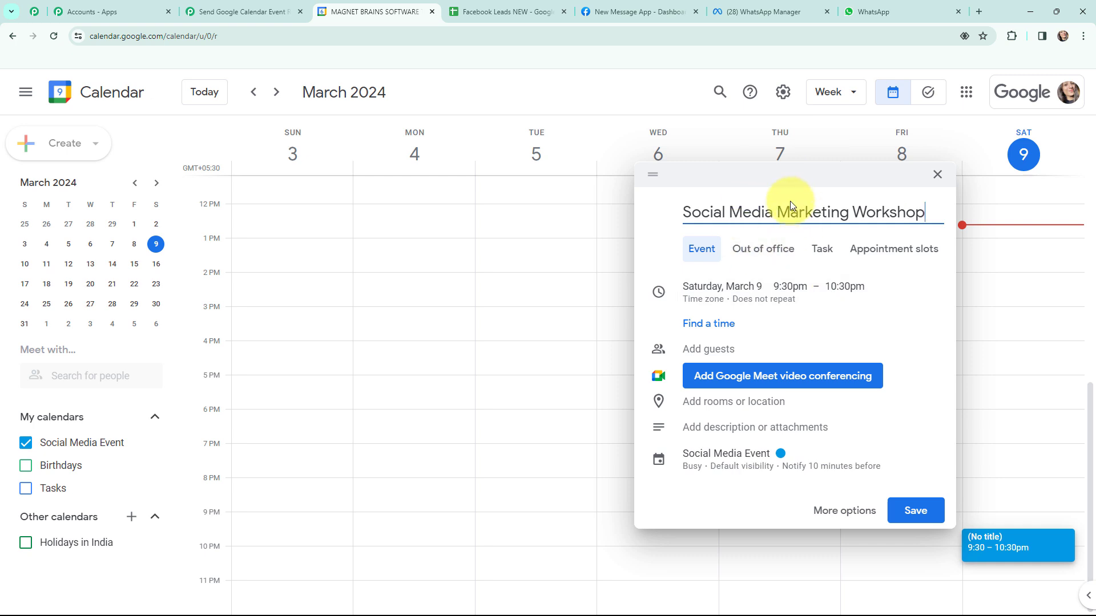
{"action": "left_click", "coordinate": [717, 428]}
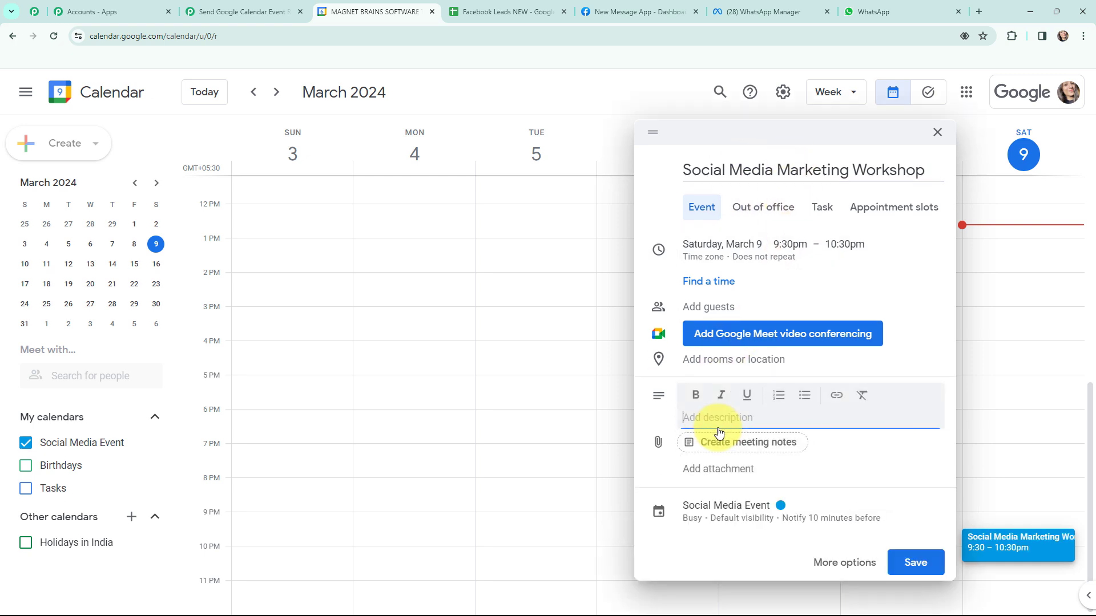
{"action": "type", "text": "Workshop will involve discussion on Best Social Media Marketing Tools."}
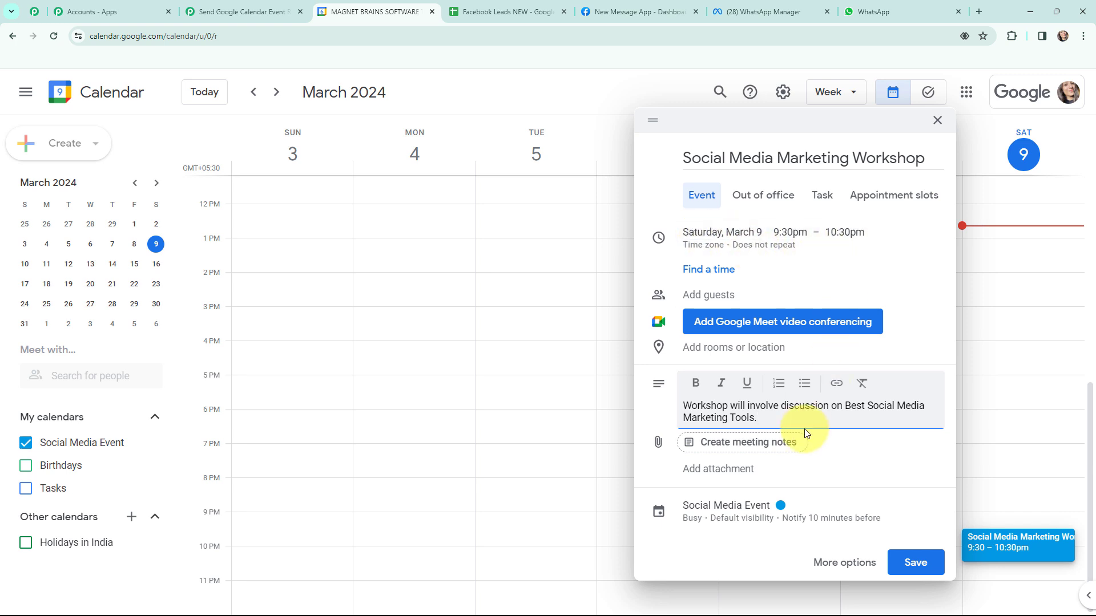
{"action": "left_click", "coordinate": [913, 561]}
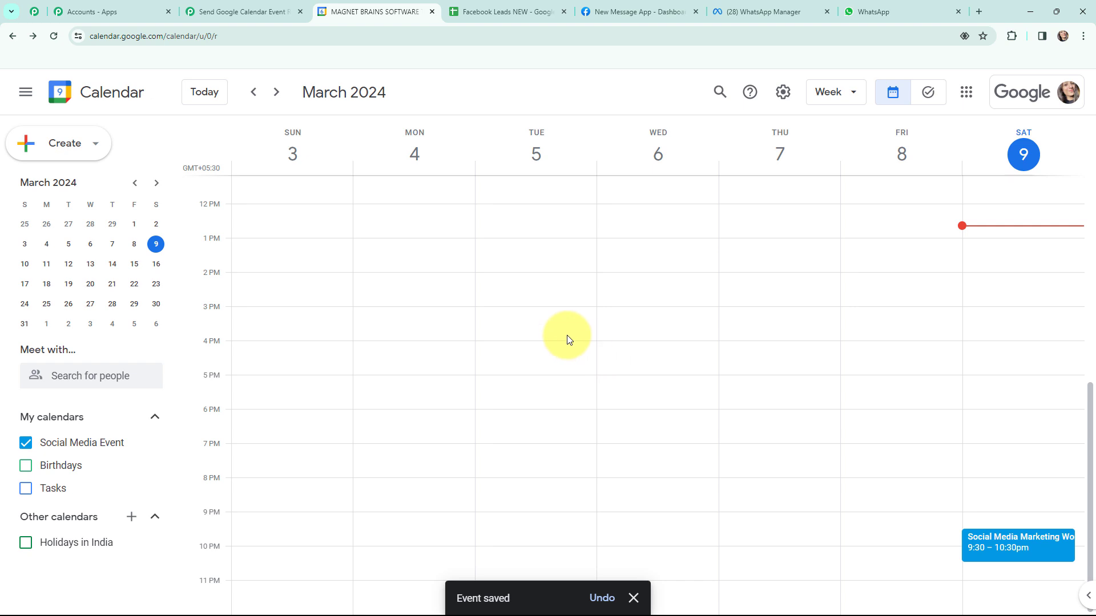
- Back in Pabbly Connect, save the Google Calendar trigger with a test request and review the received event data down to its description
{"action": "left_click", "coordinate": [244, 11]}
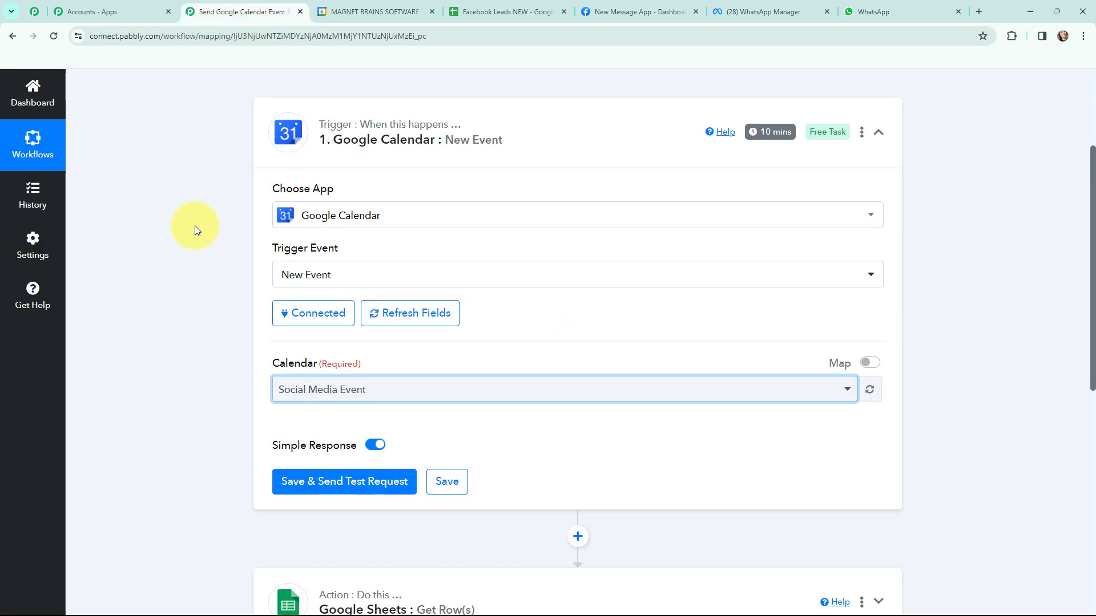
{"action": "left_click", "coordinate": [343, 483]}
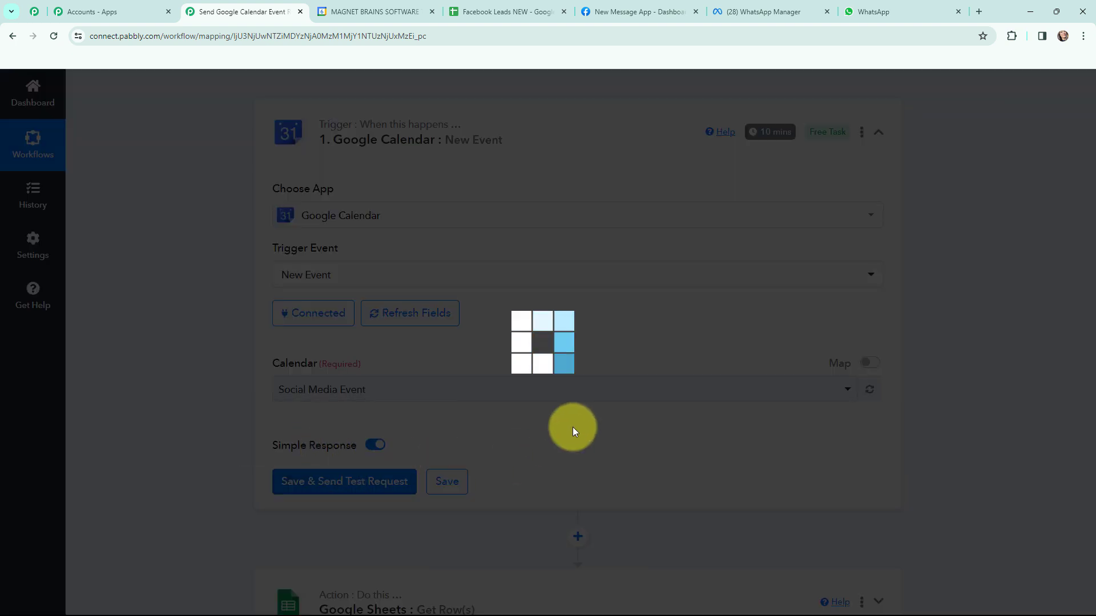
{"action": "scroll", "coordinate": [521, 227], "scroll_direction": "down", "scroll_amount": 8}
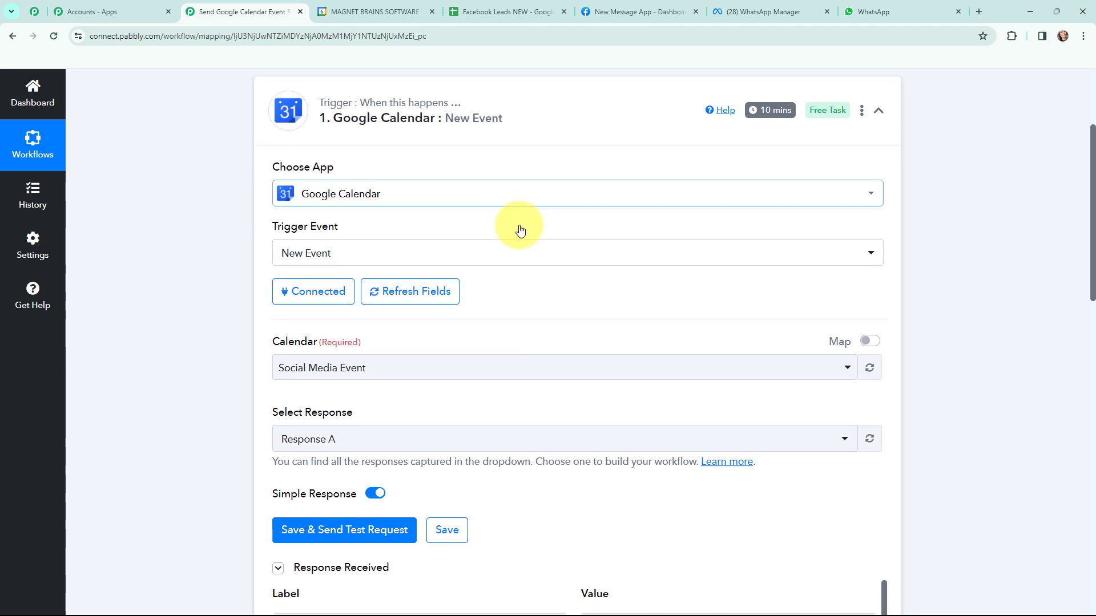
{"action": "scroll", "coordinate": [926, 221], "scroll_direction": "up", "scroll_amount": 2}
{"action": "scroll", "coordinate": [926, 220], "scroll_direction": "down", "scroll_amount": 3}
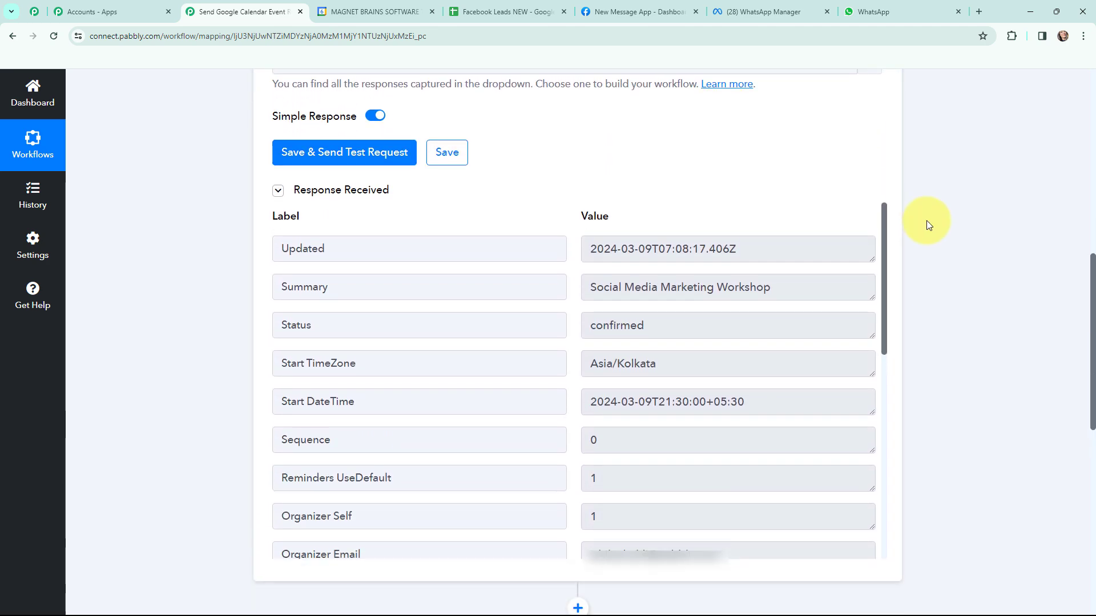
{"action": "scroll", "coordinate": [926, 220], "scroll_direction": "down", "scroll_amount": 1}
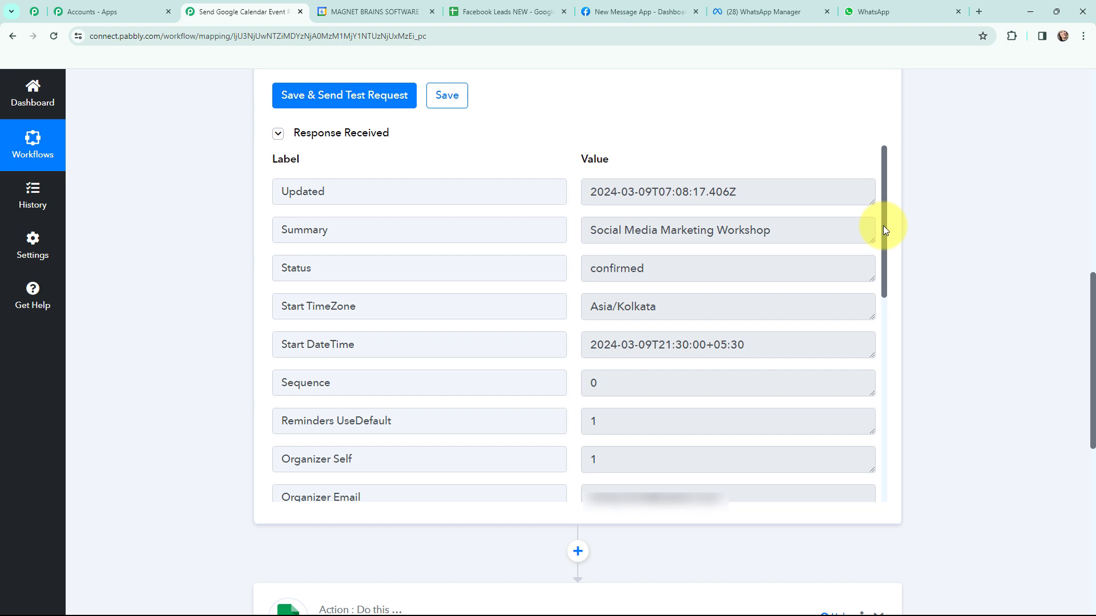
{"action": "left_click_drag", "start_coordinate": [883, 226], "coordinate": [888, 443]}
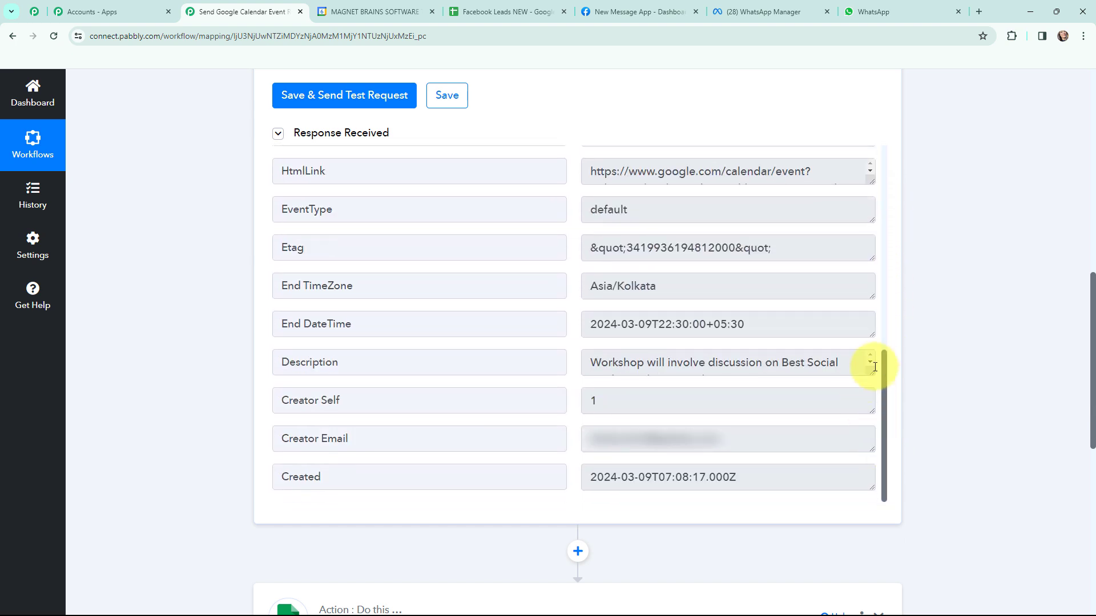
{"action": "mouse_move", "coordinate": [870, 372]}
{"action": "left_mouse_down"}
{"action": "mouse_move", "coordinate": [869, 403]}
{"action": "mouse_move", "coordinate": [870, 390]}
{"action": "left_mouse_up"}
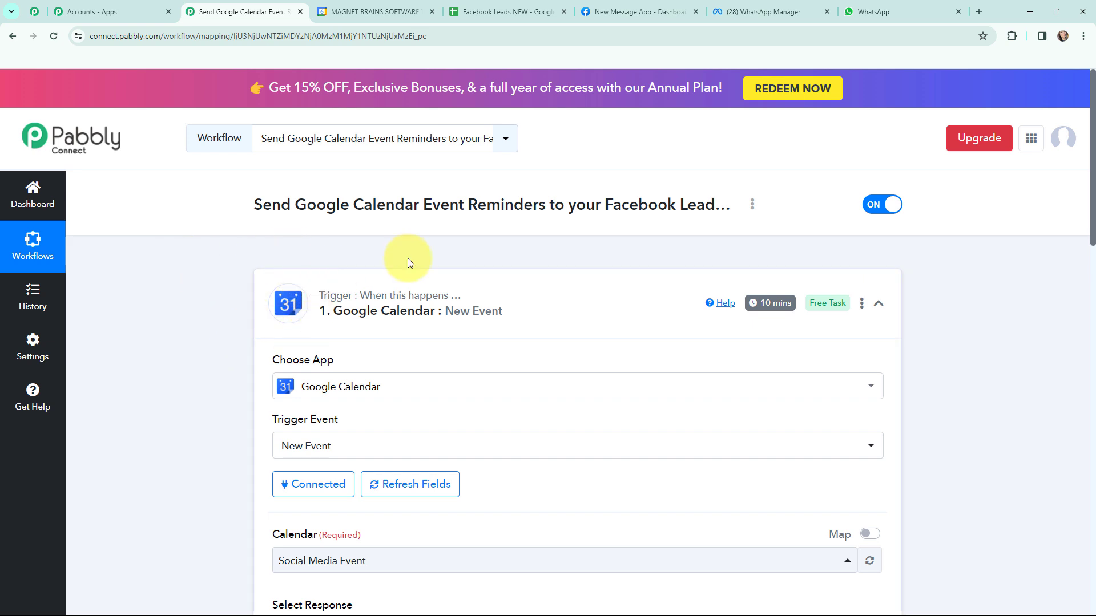
{"action": "mouse_move", "coordinate": [771, 307]}
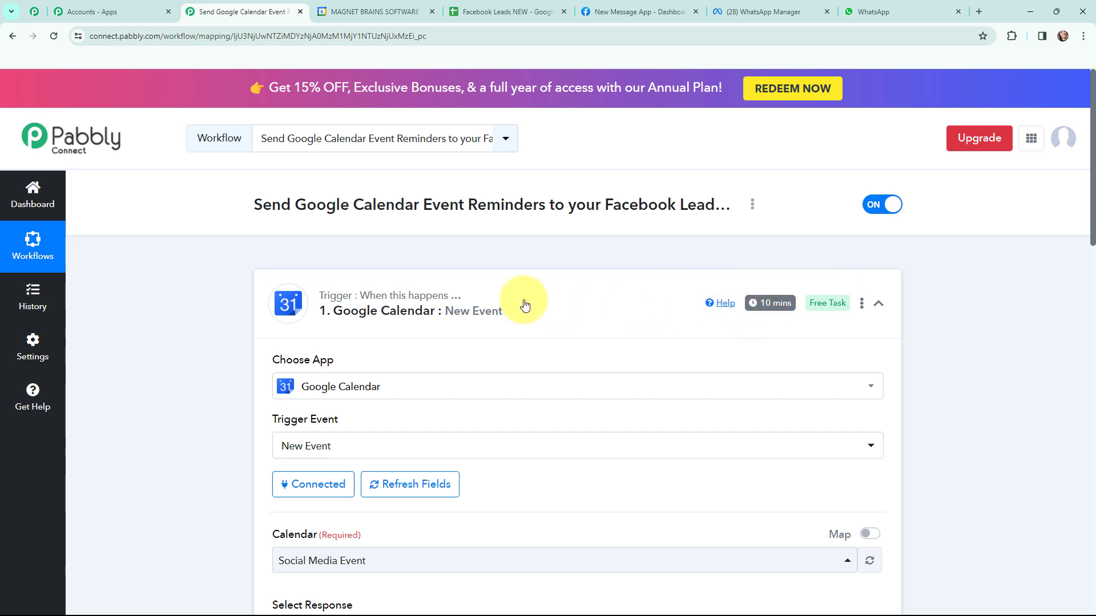
{"action": "left_click", "coordinate": [265, 285]}
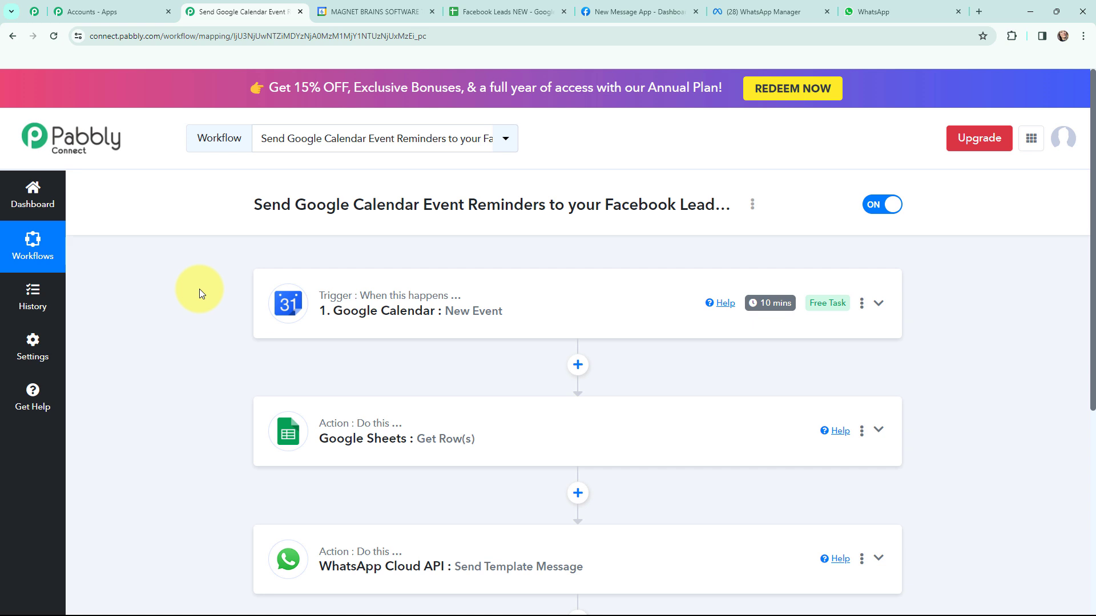
- Insert a Date/Time Formatter (Pabbly) action directly after the Google Calendar trigger and connect it with the Add/Subtract Time action event
{"action": "left_click", "coordinate": [578, 365]}
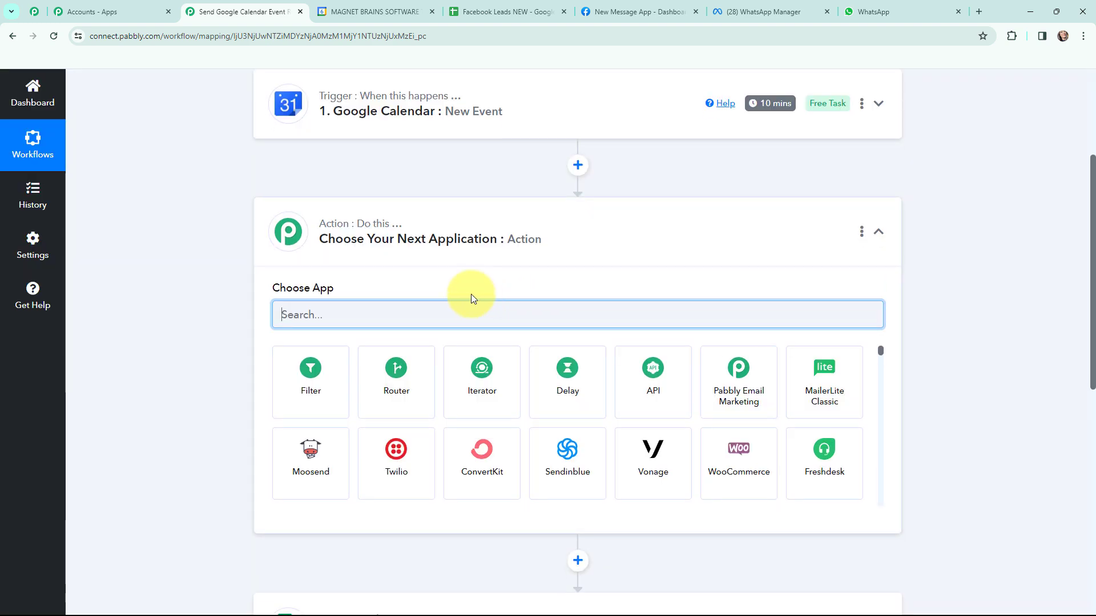
{"action": "type", "text": "date"}
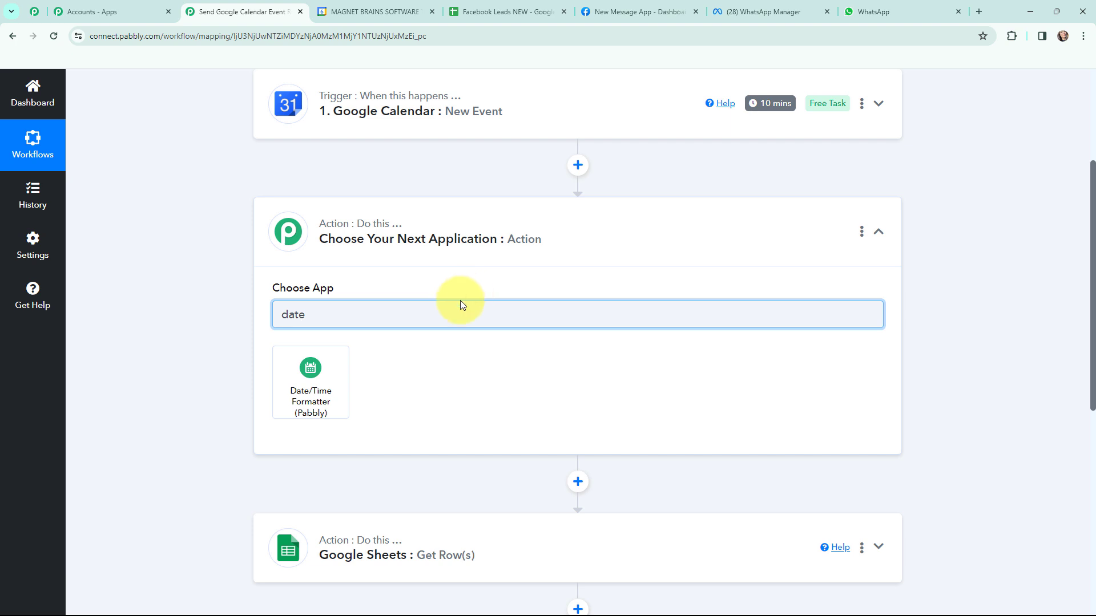
{"action": "left_click", "coordinate": [303, 379]}
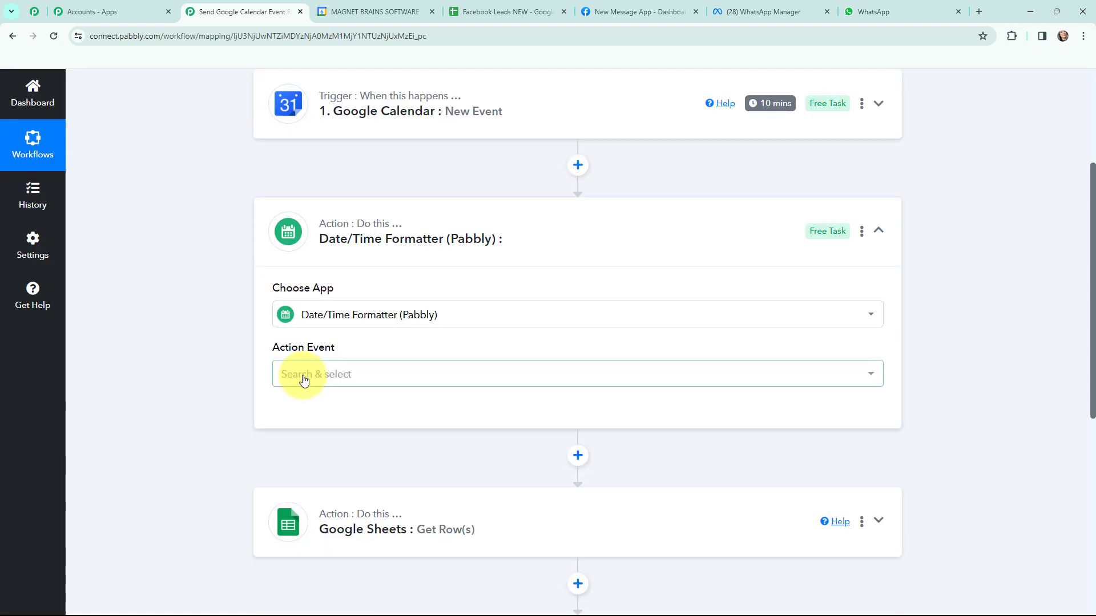
{"action": "left_click", "coordinate": [303, 380]}
{"action": "type", "text": "a"}
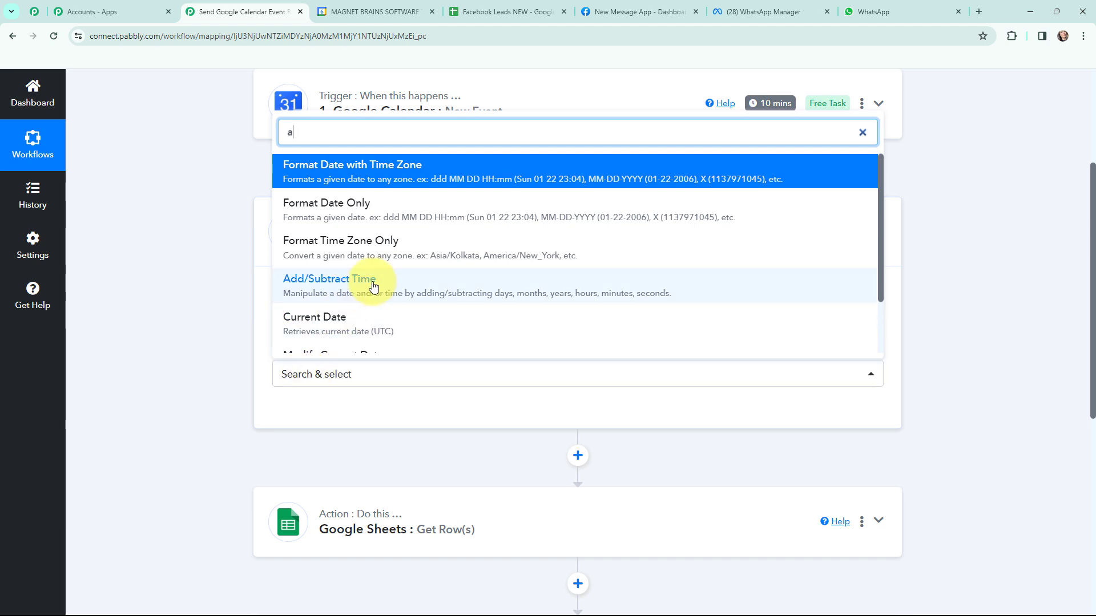
{"action": "left_click", "coordinate": [374, 285]}
{"action": "left_click", "coordinate": [302, 413]}
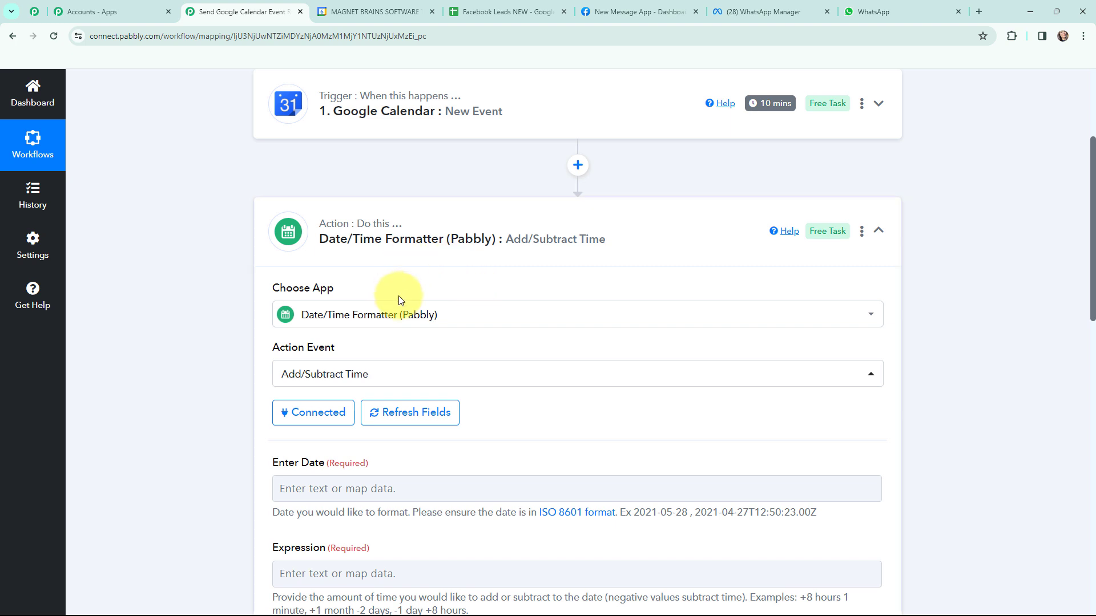
- Map the formatter's Enter Date field to the Start DateTime from the Google Calendar trigger
{"action": "scroll", "coordinate": [400, 300], "scroll_direction": "down", "scroll_amount": 2}
{"action": "scroll", "coordinate": [191, 226], "scroll_direction": "down", "scroll_amount": 2}
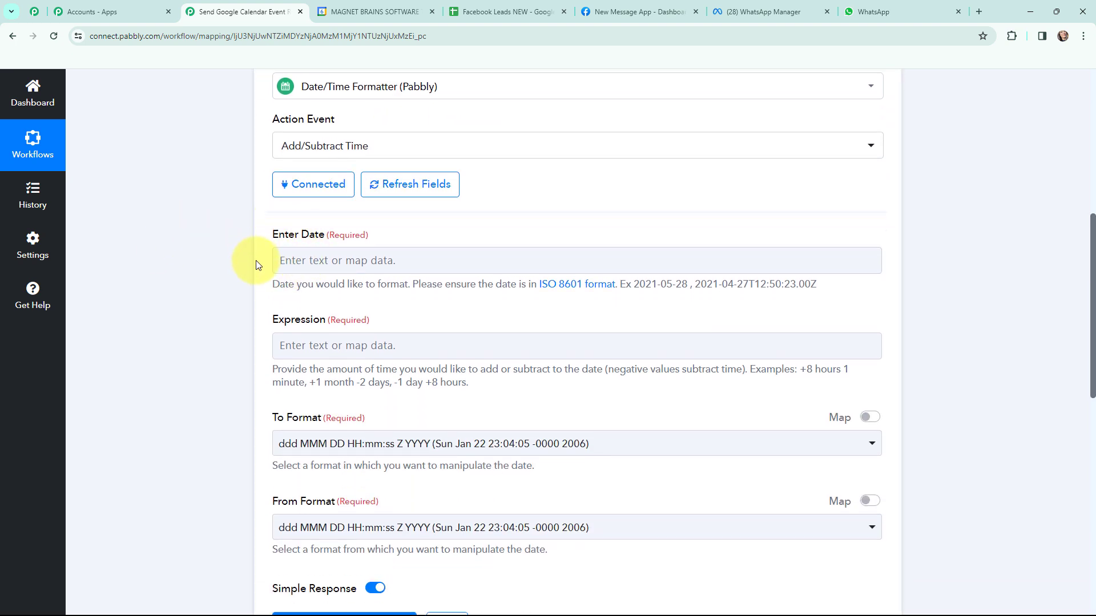
{"action": "left_click", "coordinate": [300, 262]}
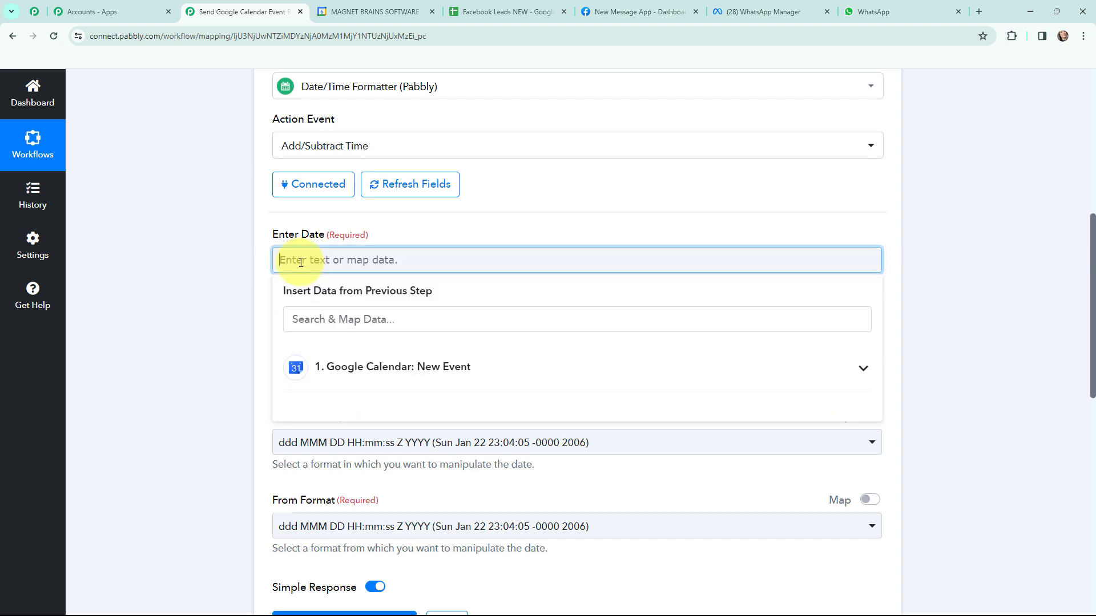
{"action": "left_click", "coordinate": [351, 376]}
{"action": "left_click", "coordinate": [417, 517]}
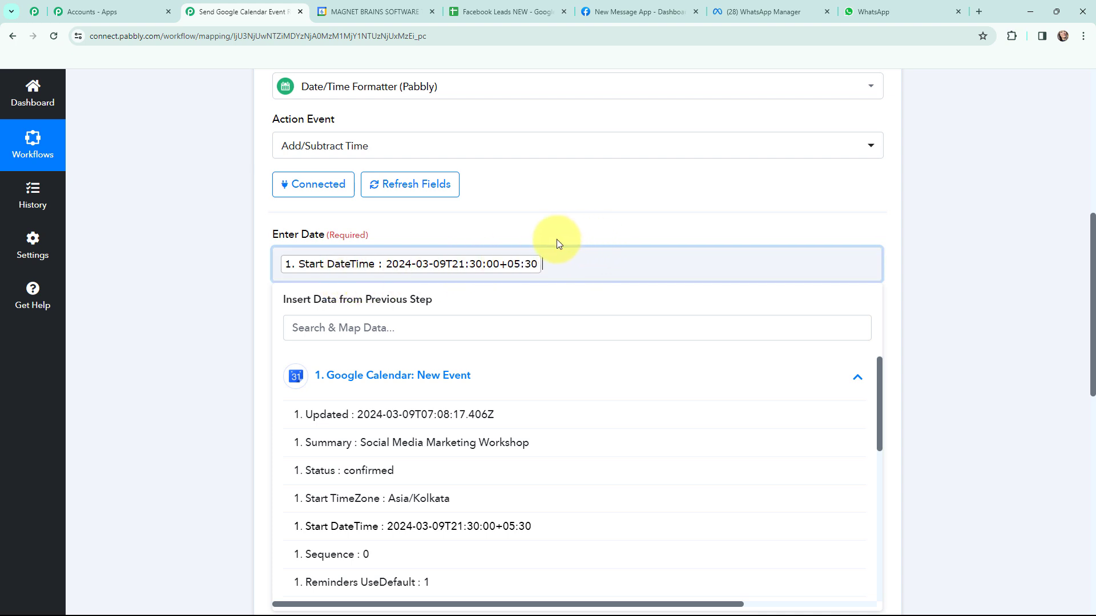
{"action": "left_click", "coordinate": [201, 255]}
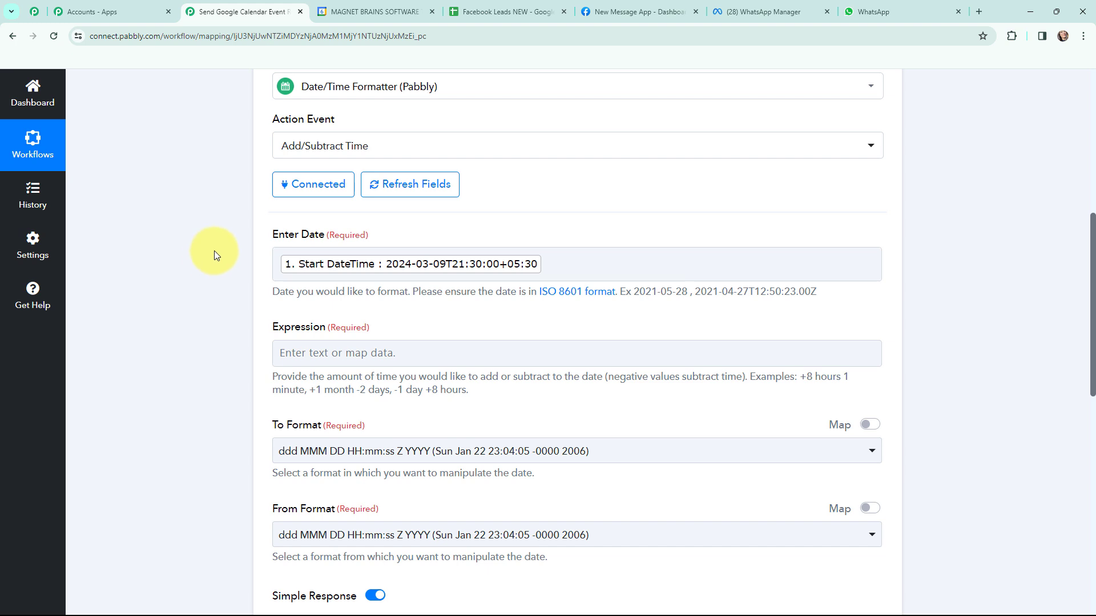
{"action": "scroll", "coordinate": [215, 250], "scroll_direction": "down", "scroll_amount": 1}
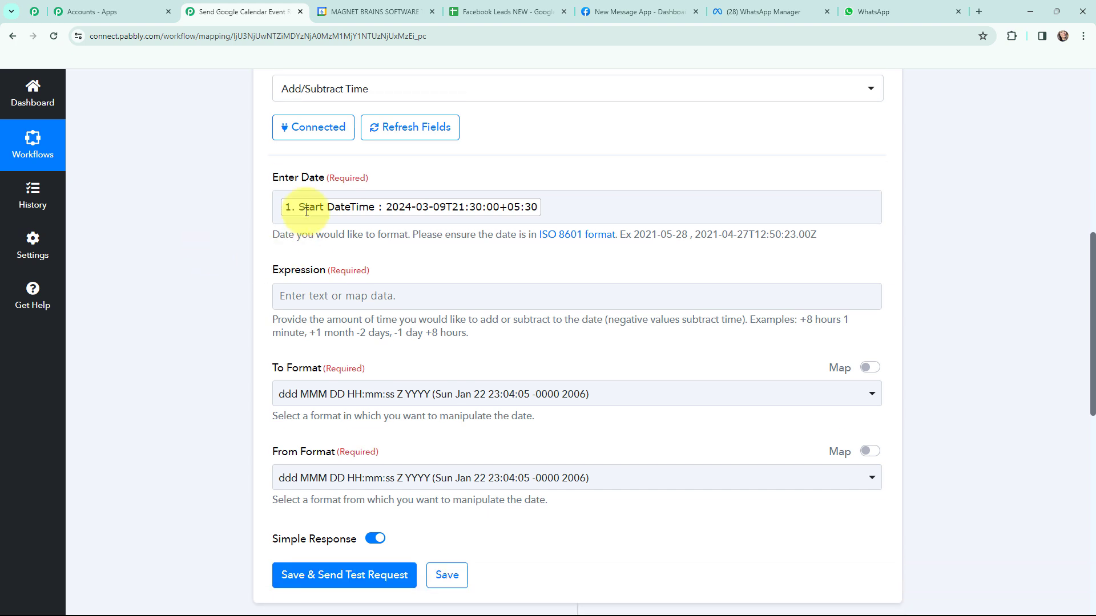
{"action": "left_click", "coordinate": [478, 196]}
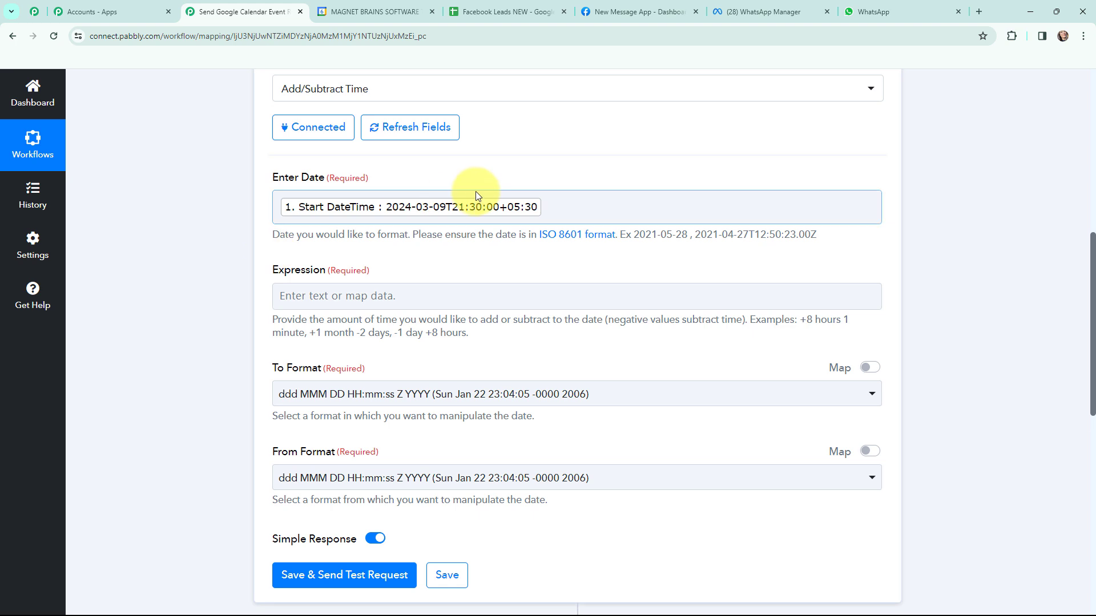
{"action": "left_click", "coordinate": [224, 260]}
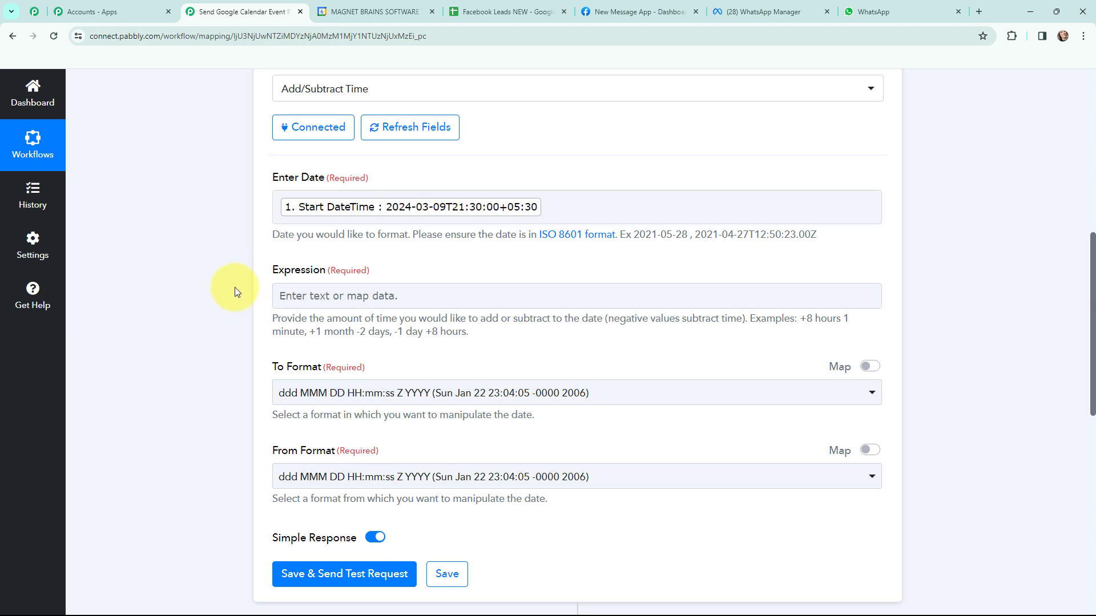
- Set the formatter's Expression to "-30 minutes"
{"action": "left_click", "coordinate": [310, 297]}
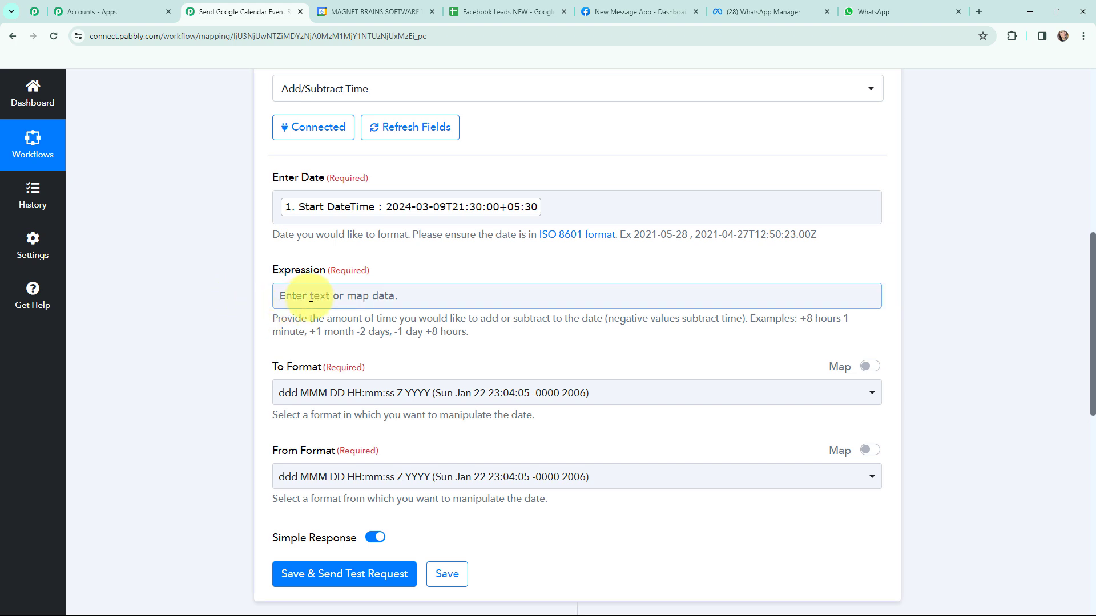
{"action": "left_click", "coordinate": [311, 296]}
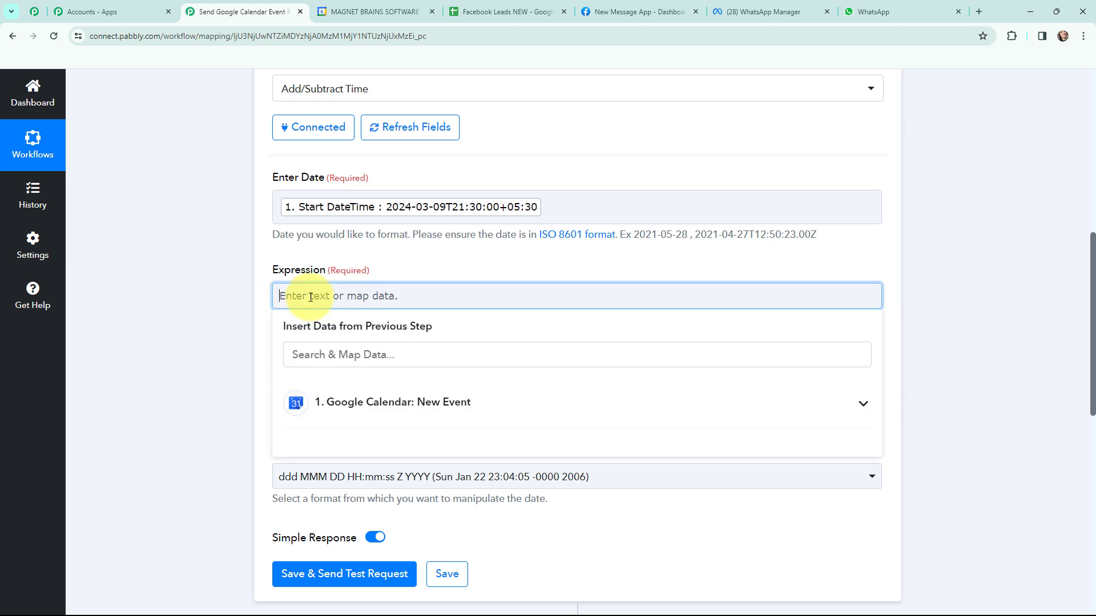
{"action": "type", "text": "-30 minutes"}
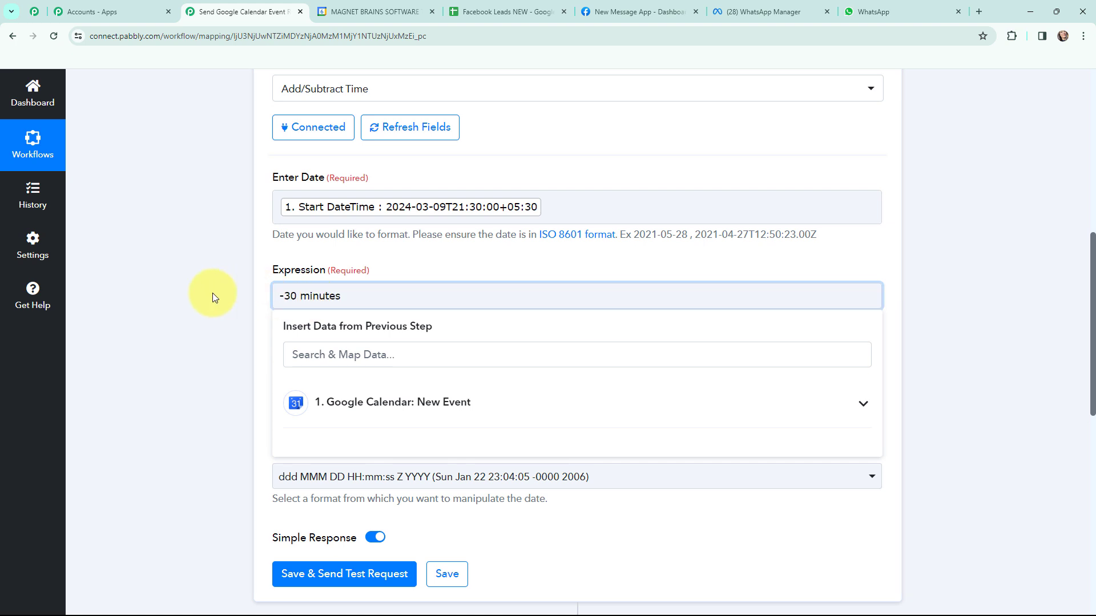
{"action": "left_click", "coordinate": [212, 293]}
- Set the formatter's To Format to YYYY-MM-DD HH:mm:ss and its From Format to YYYY-MM-DDTHH:mm:ssZ
{"action": "scroll", "coordinate": [271, 139], "scroll_direction": "down", "scroll_amount": 4}
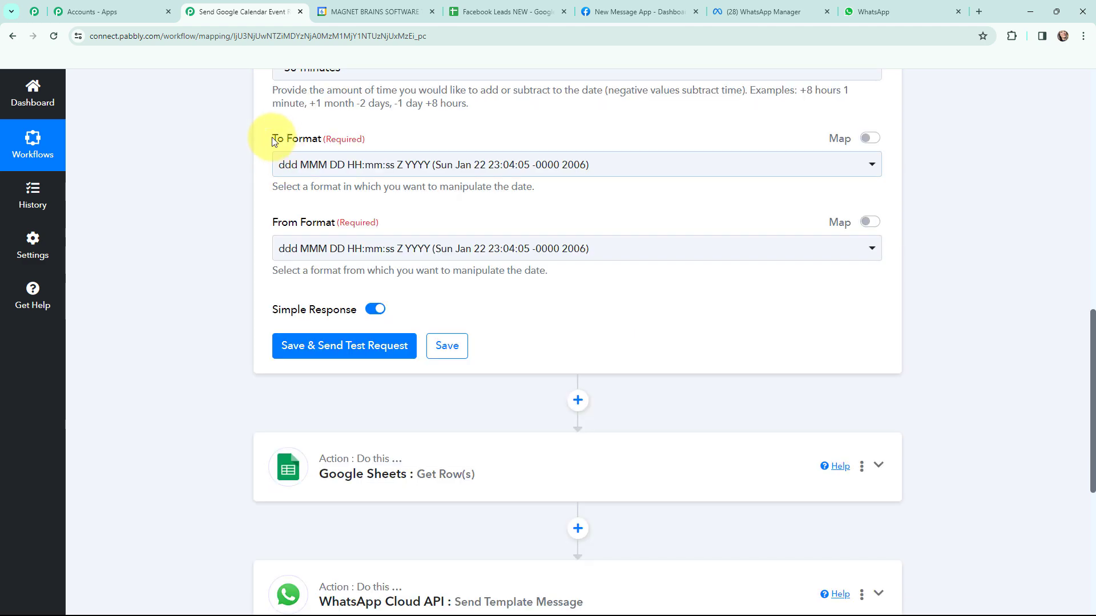
{"action": "left_click", "coordinate": [329, 168]}
{"action": "scroll", "coordinate": [443, 308], "scroll_direction": "down", "scroll_amount": 5}
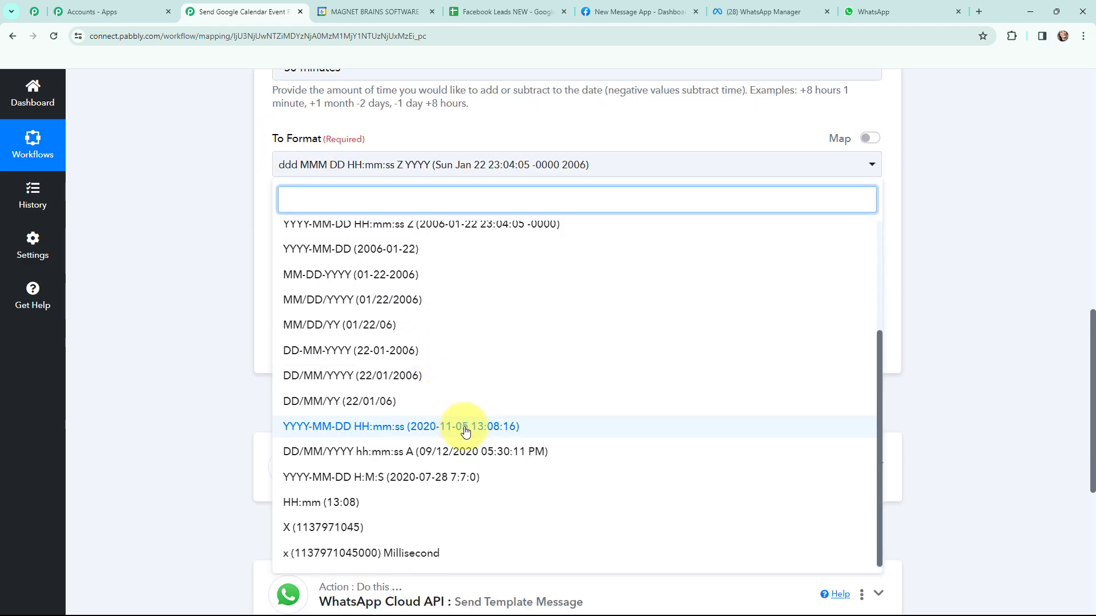
{"action": "left_click", "coordinate": [533, 433]}
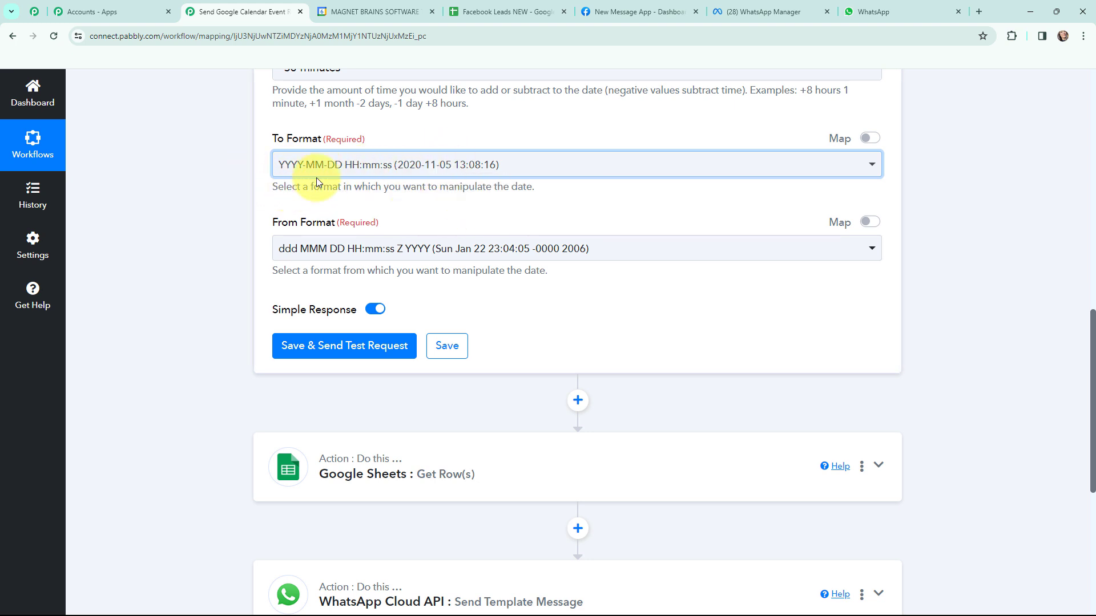
{"action": "left_click", "coordinate": [445, 250]}
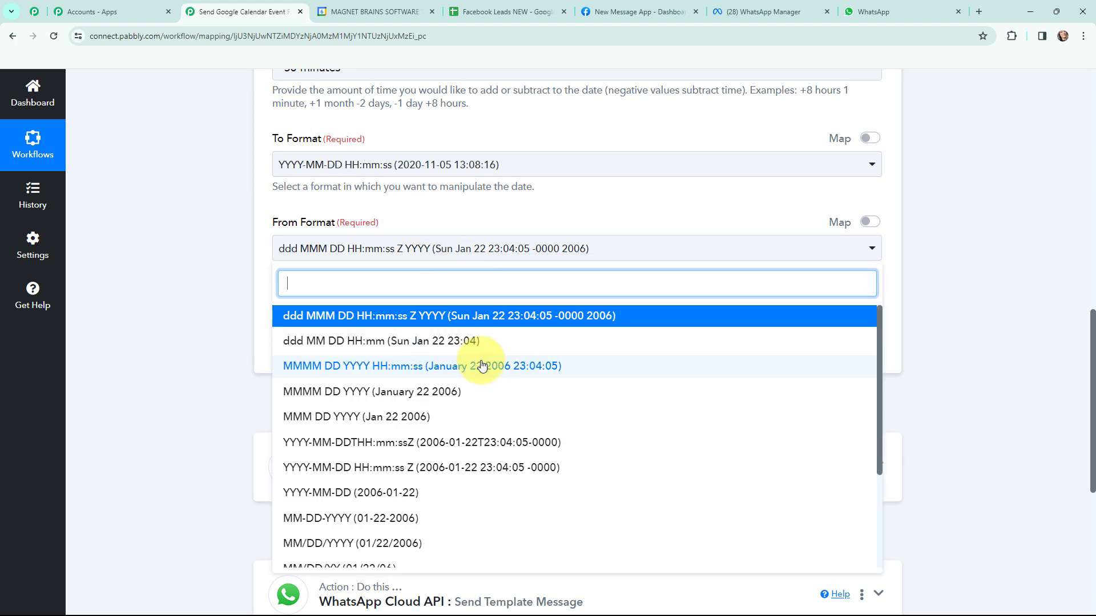
{"action": "scroll", "coordinate": [481, 365], "scroll_direction": "down", "scroll_amount": 2}
{"action": "left_click", "coordinate": [490, 335]}
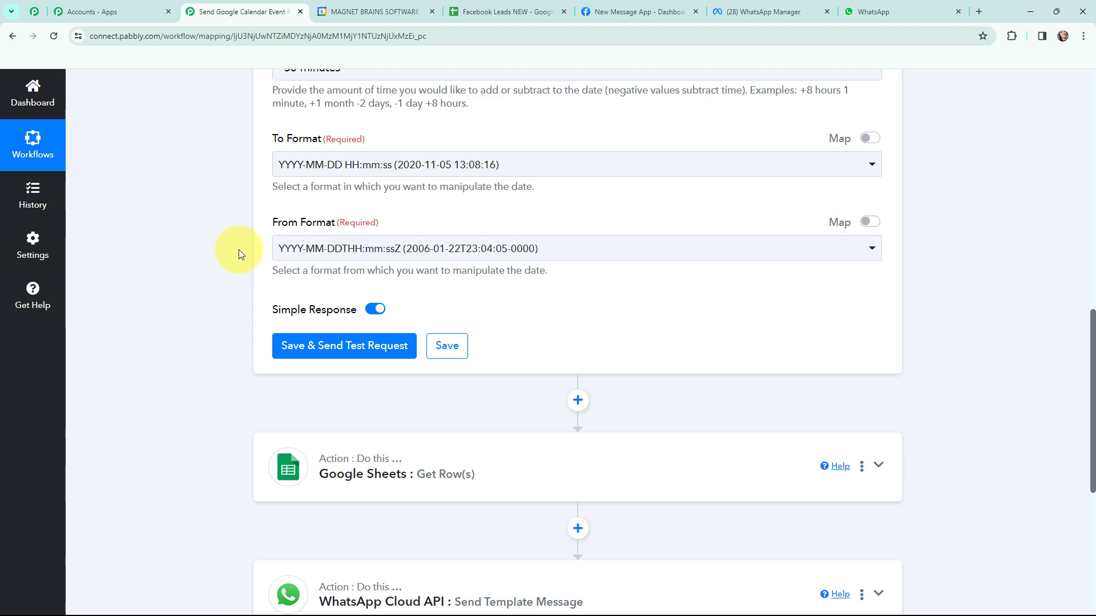
- Save the Date/Time Formatter action with a test request and review its response against the mapped date and expression
{"action": "left_click", "coordinate": [330, 351]}
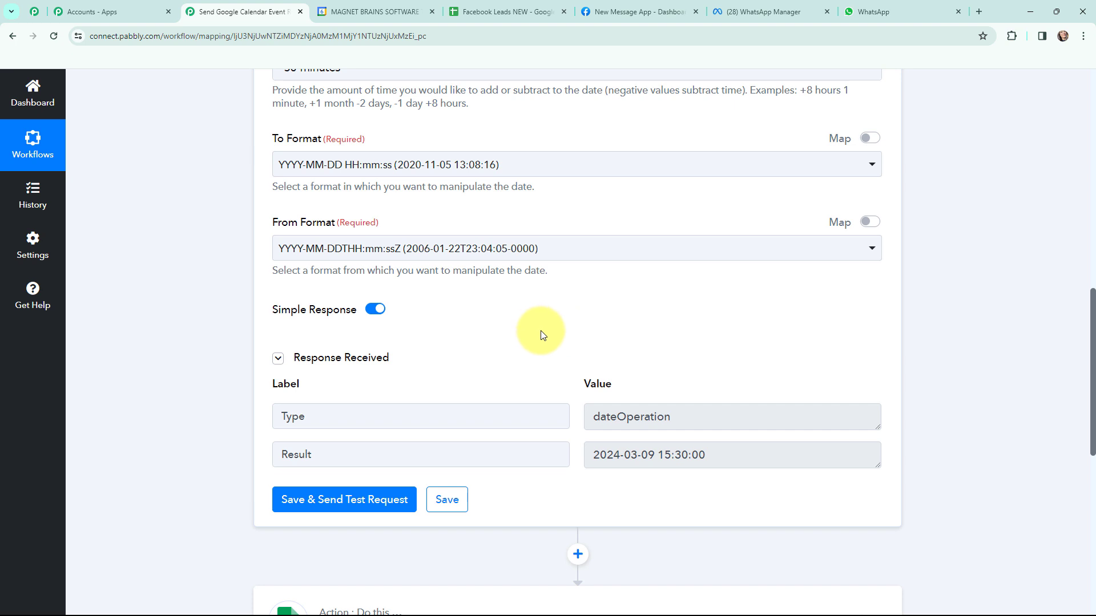
{"action": "scroll", "coordinate": [540, 332], "scroll_direction": "up", "scroll_amount": 2}
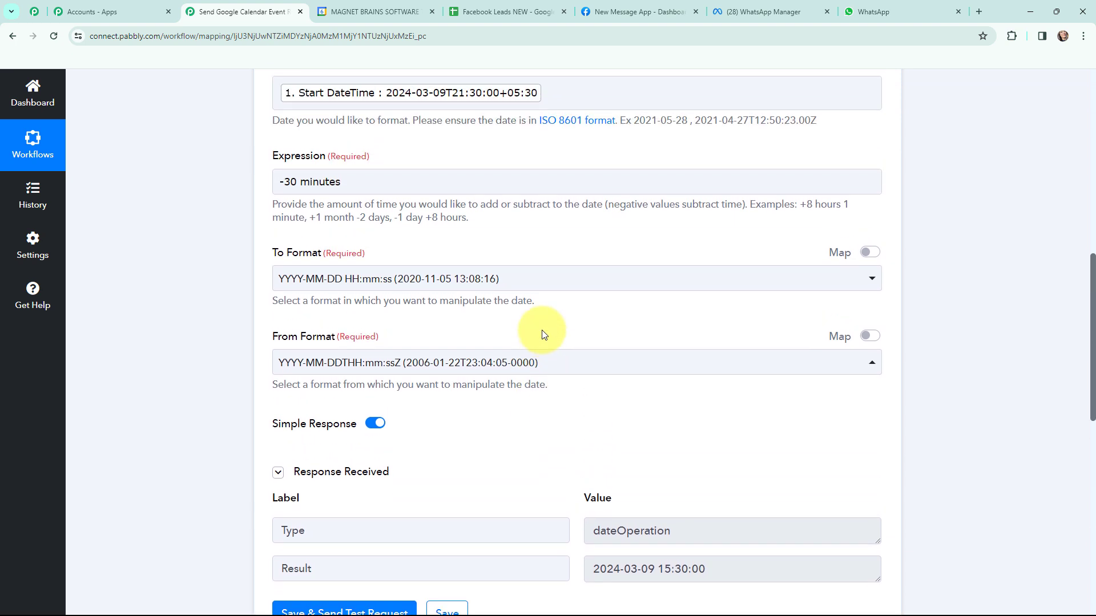
{"action": "scroll", "coordinate": [543, 334], "scroll_direction": "up", "scroll_amount": 1}
{"action": "scroll", "coordinate": [559, 365], "scroll_direction": "down", "scroll_amount": 2}
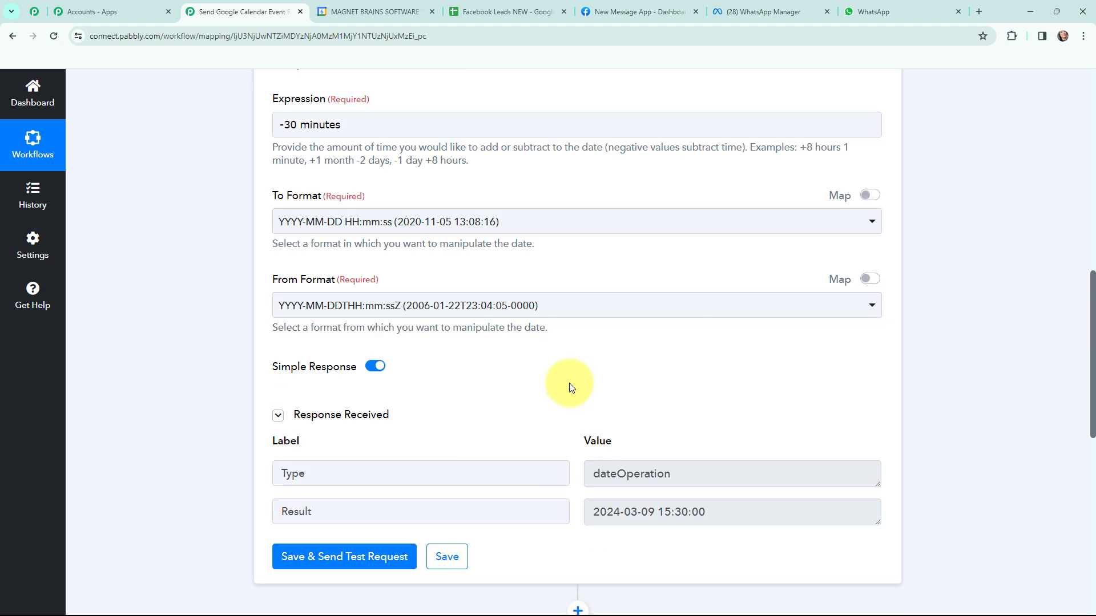
{"action": "scroll", "coordinate": [567, 381], "scroll_direction": "up", "scroll_amount": 2}
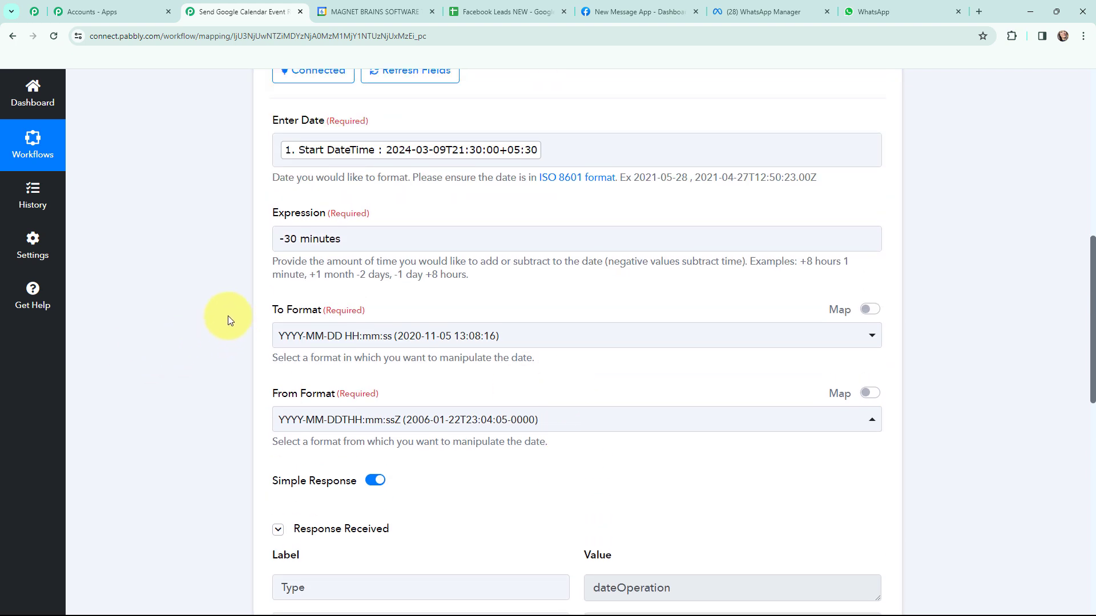
- Insert a Delay by Pabbly action directly after the Date/Time Formatter and connect it with the Add Time Delay action event
{"action": "scroll", "coordinate": [227, 312], "scroll_direction": "down", "scroll_amount": 5}
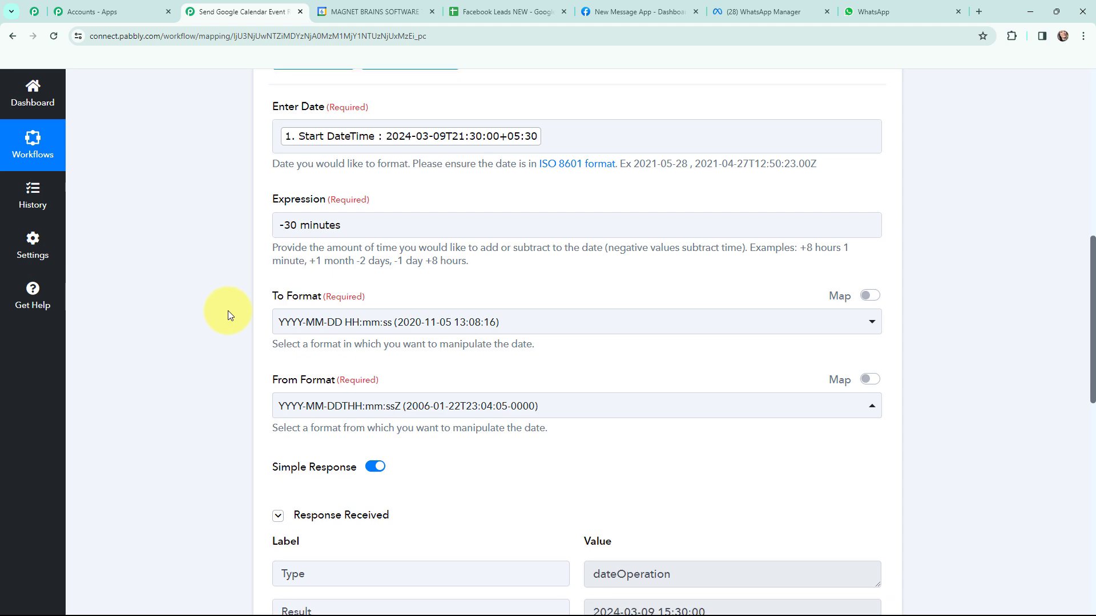
{"action": "left_click", "coordinate": [577, 440]}
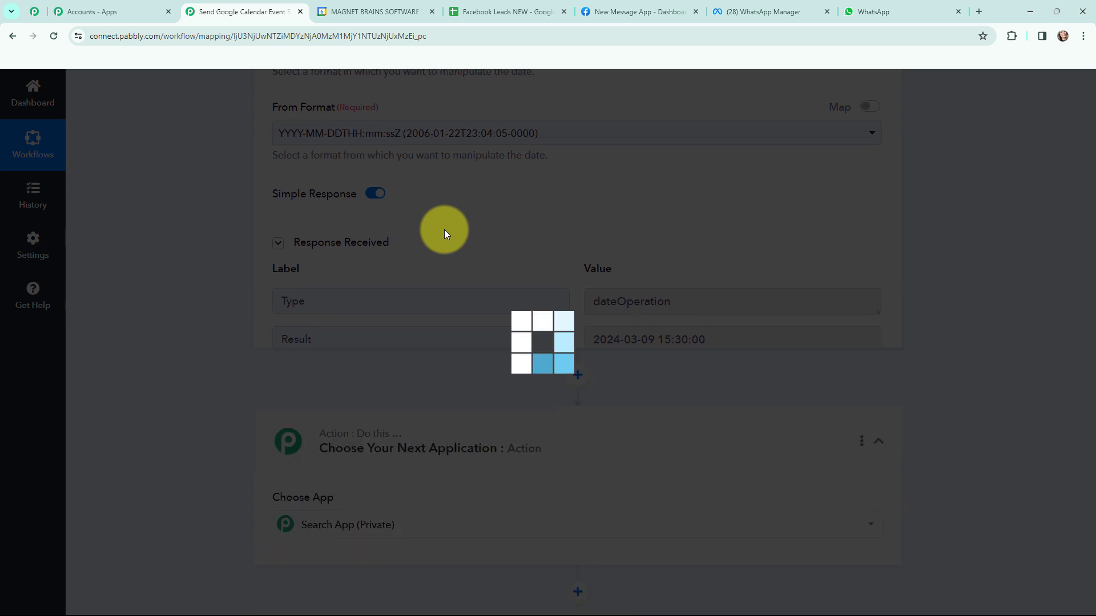
{"action": "type", "text": "delay"}
{"action": "left_click", "coordinate": [311, 370]}
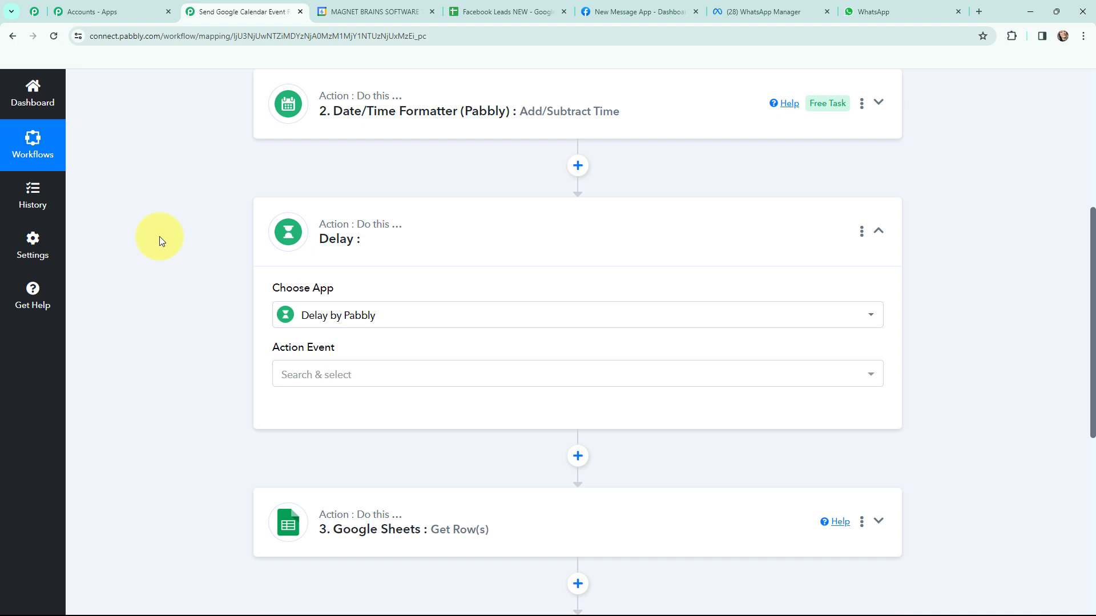
{"action": "left_click", "coordinate": [294, 380]}
{"action": "left_click", "coordinate": [318, 443]}
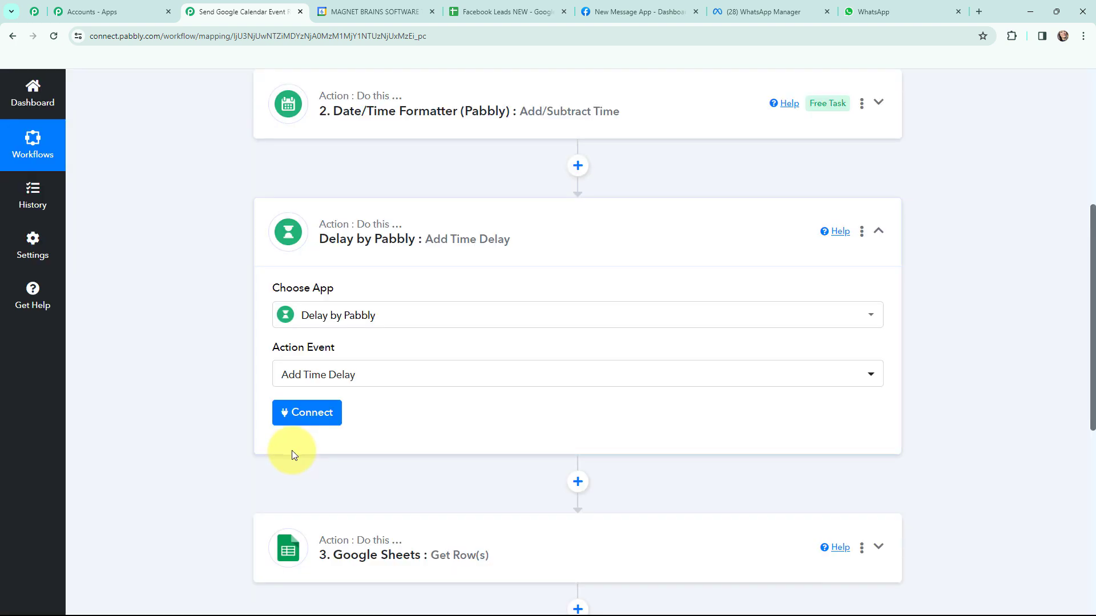
{"action": "left_click", "coordinate": [308, 414]}
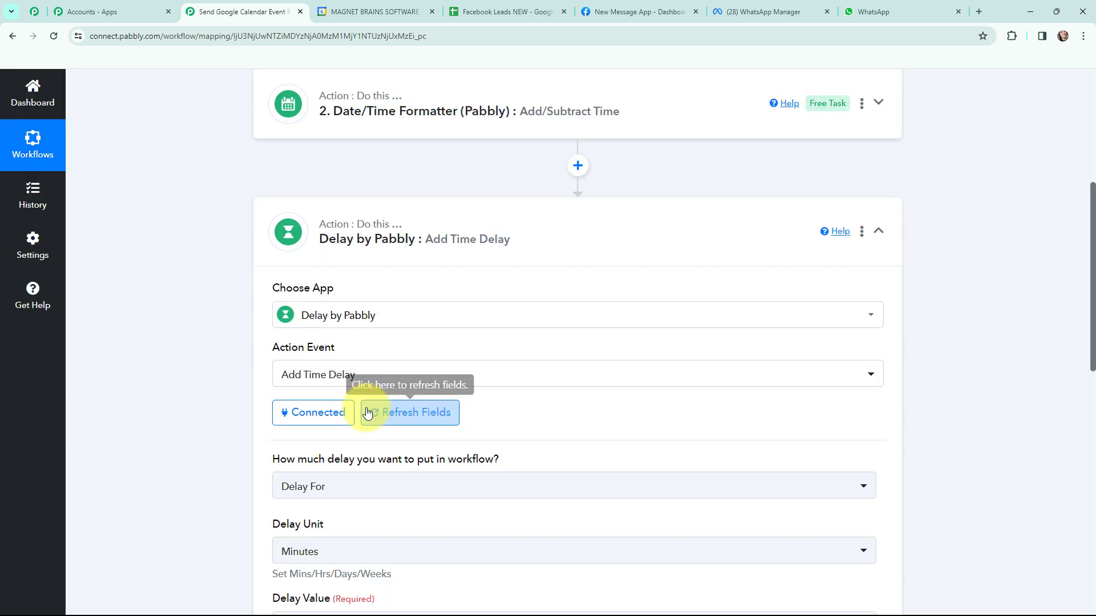
- Set the delay type to Delay Until and map Delay Date to the Result from the Date/Time Formatter step
{"action": "scroll", "coordinate": [425, 313], "scroll_direction": "down", "scroll_amount": 3}
{"action": "left_click", "coordinate": [388, 317]}
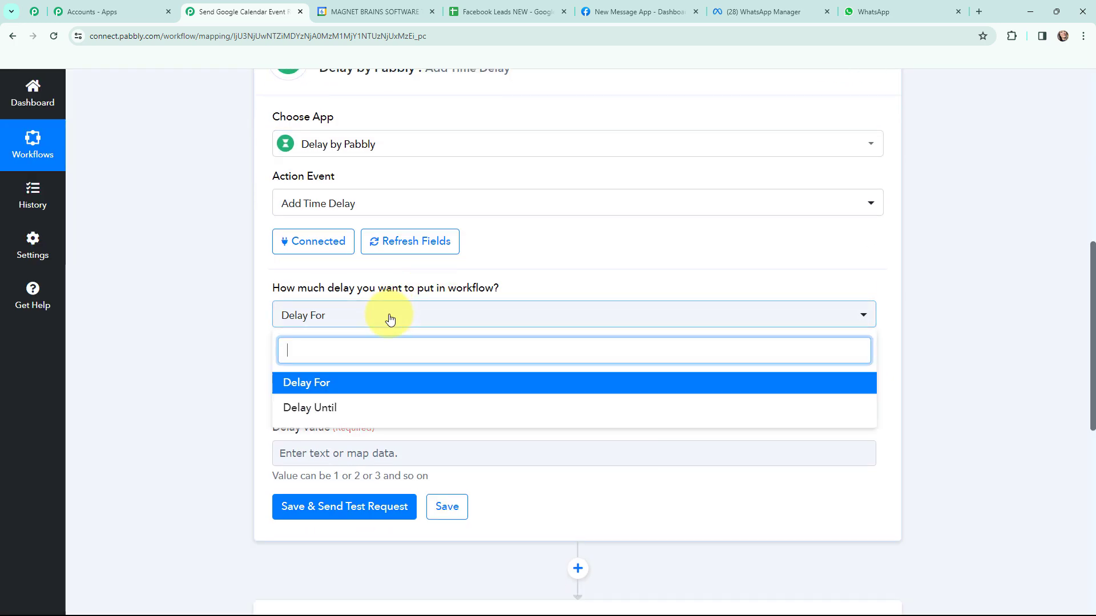
{"action": "left_click", "coordinate": [346, 410]}
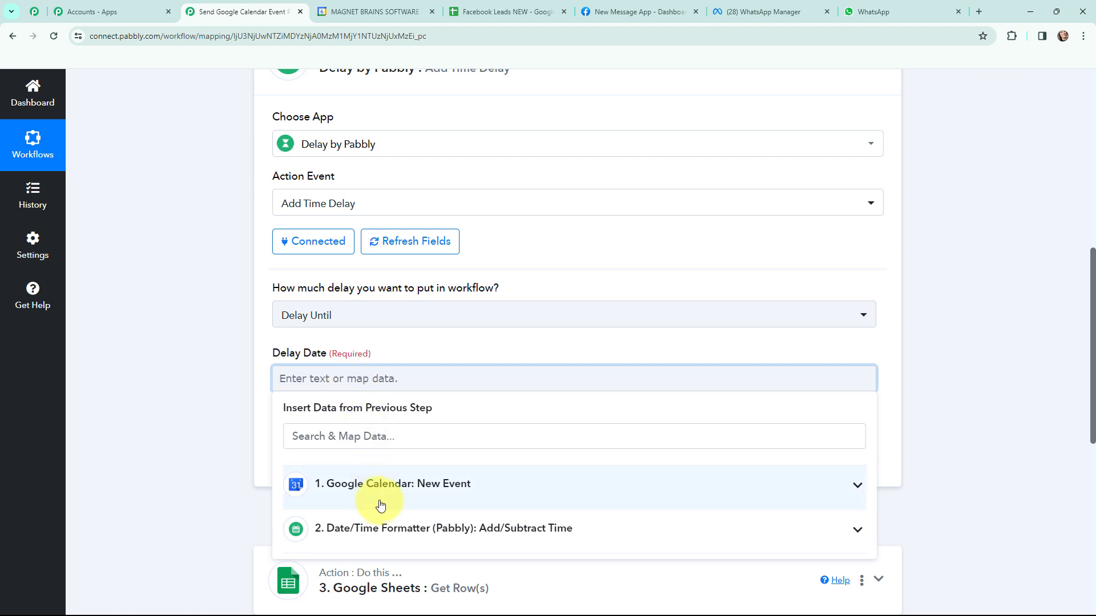
{"action": "left_click", "coordinate": [416, 528]}
{"action": "scroll", "coordinate": [420, 371], "scroll_direction": "down", "scroll_amount": 2}
{"action": "left_click", "coordinate": [418, 483]}
{"action": "scroll", "coordinate": [221, 253], "scroll_direction": "up", "scroll_amount": 3}
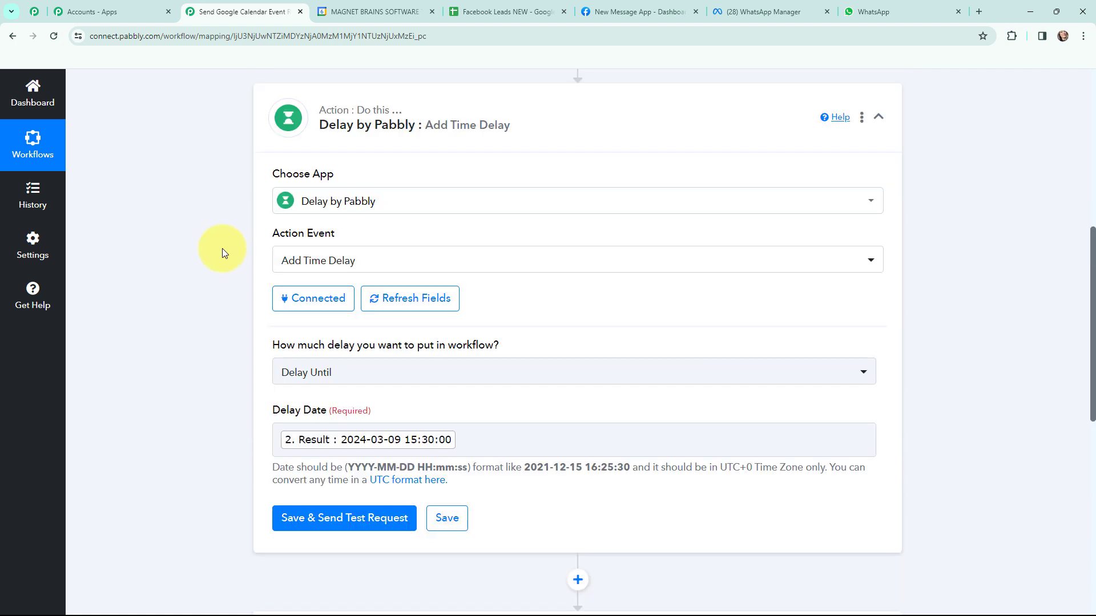
- Check the format and time zone requirements for Delay Date and save the delay action with a test request
{"action": "scroll", "coordinate": [221, 351], "scroll_direction": "down", "scroll_amount": 2}
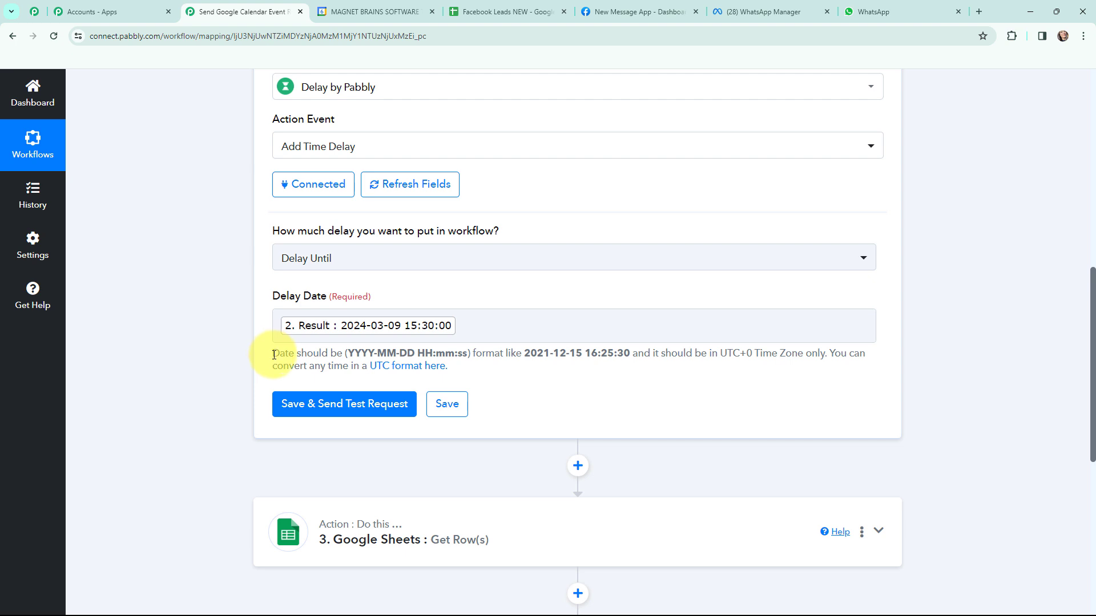
{"action": "left_click_drag", "start_coordinate": [274, 354], "coordinate": [479, 367]}
{"action": "left_click", "coordinate": [586, 373]}
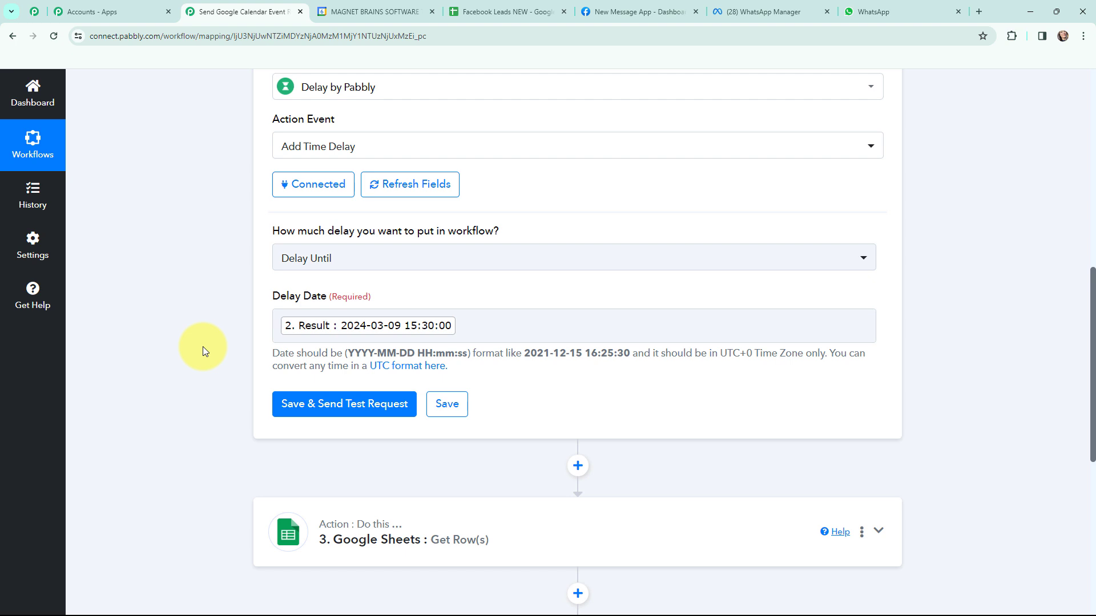
{"action": "left_click_drag", "start_coordinate": [524, 354], "coordinate": [630, 354]}
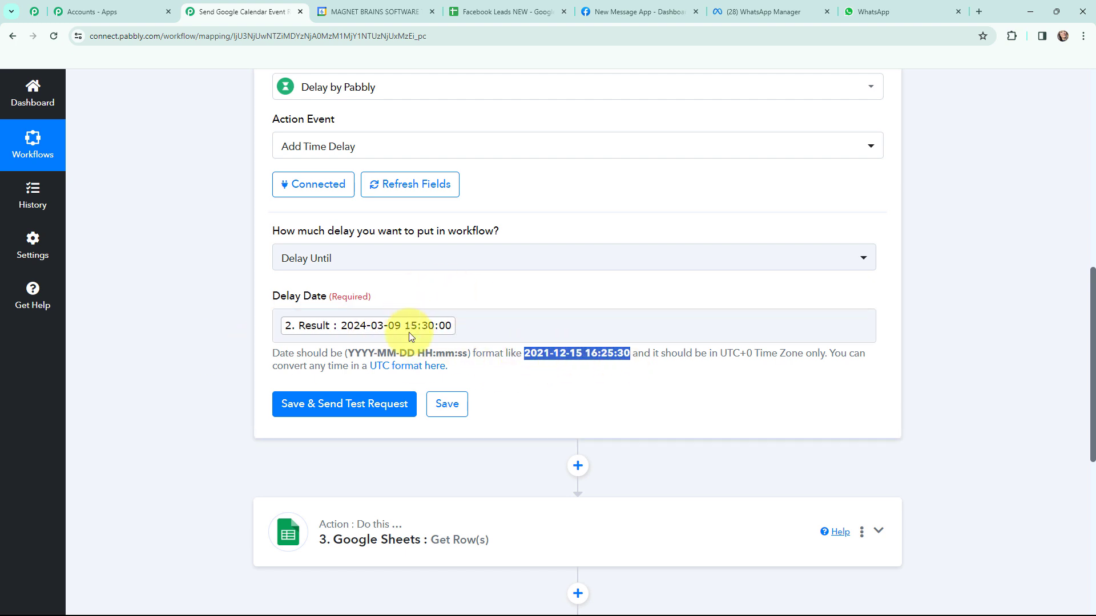
{"action": "left_click", "coordinate": [473, 296]}
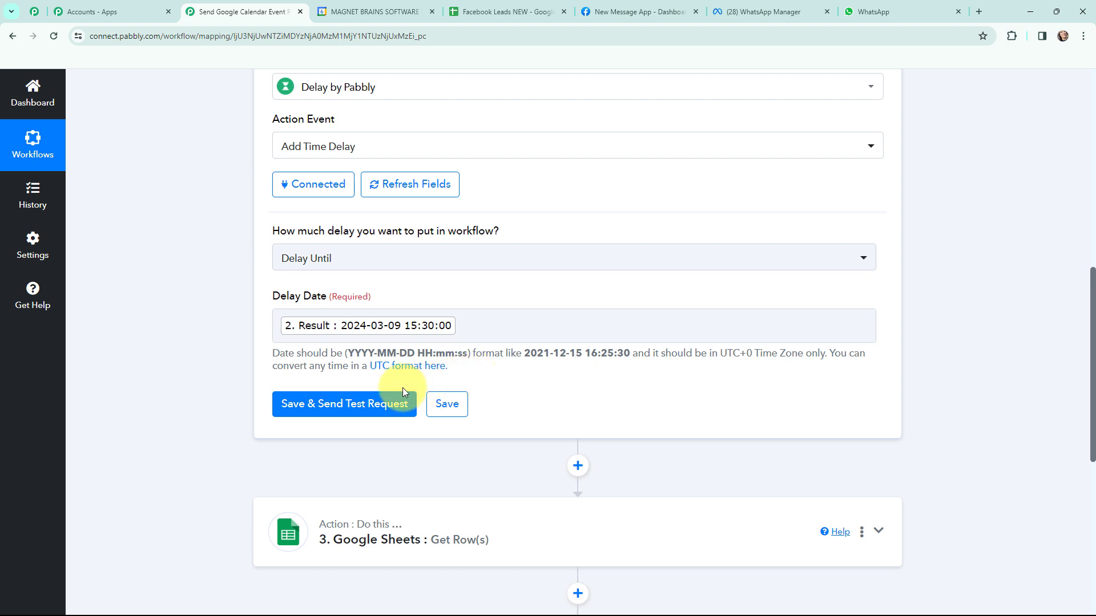
{"action": "left_click", "coordinate": [328, 406]}
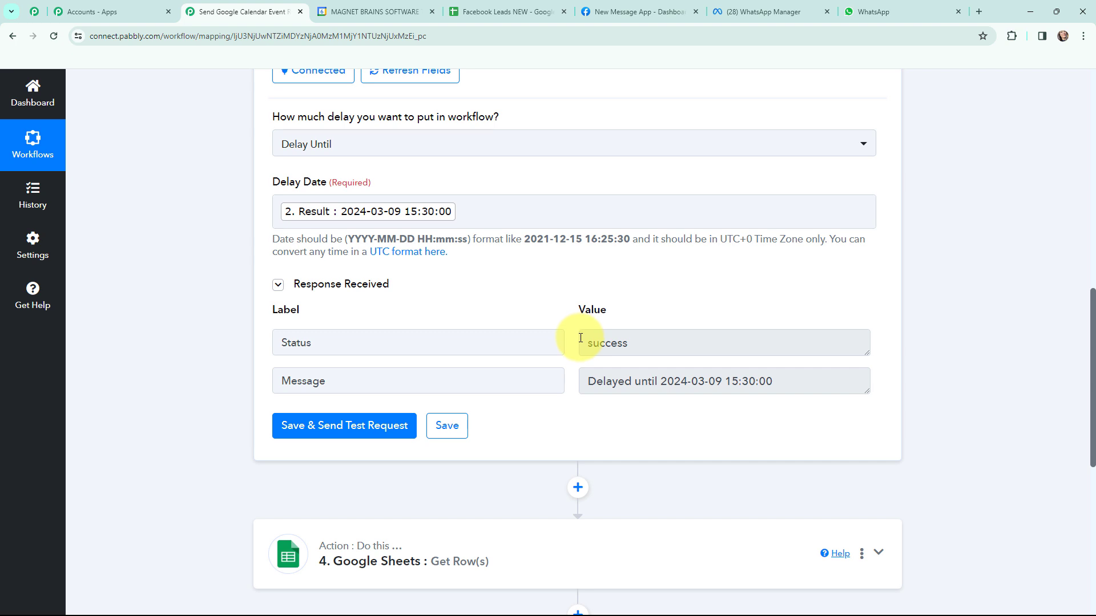
- Open the Google Sheets Get Row(s) action and connect it using the existing connection Google Sheets #80
{"action": "scroll", "coordinate": [244, 319], "scroll_direction": "down", "scroll_amount": 4}
{"action": "scroll", "coordinate": [319, 319], "scroll_direction": "down", "scroll_amount": 1}
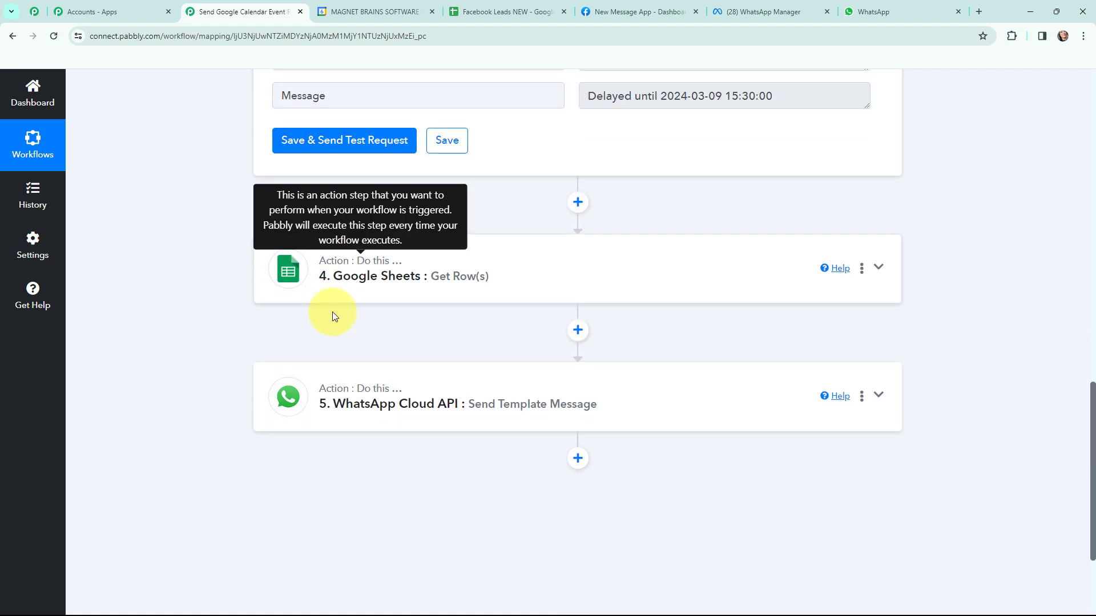
{"action": "left_click", "coordinate": [352, 271]}
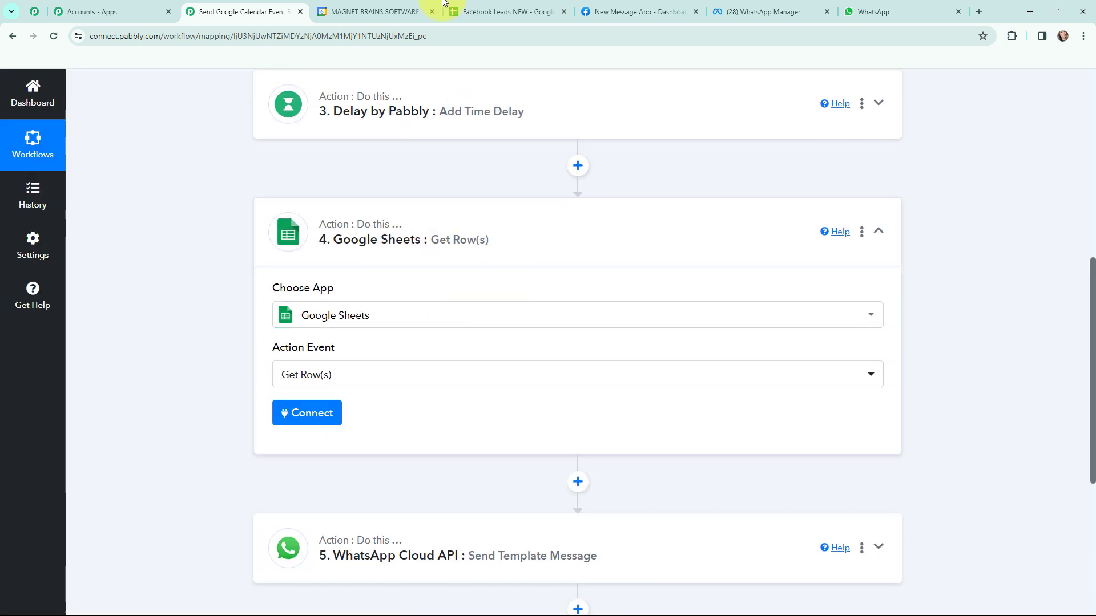
{"action": "left_click", "coordinate": [468, 10]}
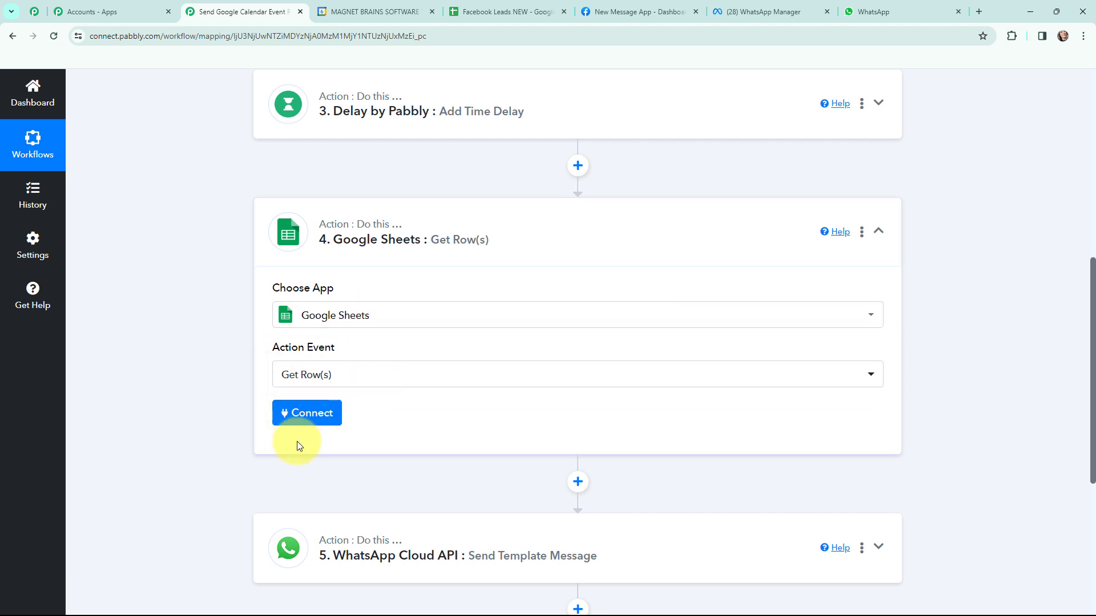
{"action": "left_click", "coordinate": [309, 420]}
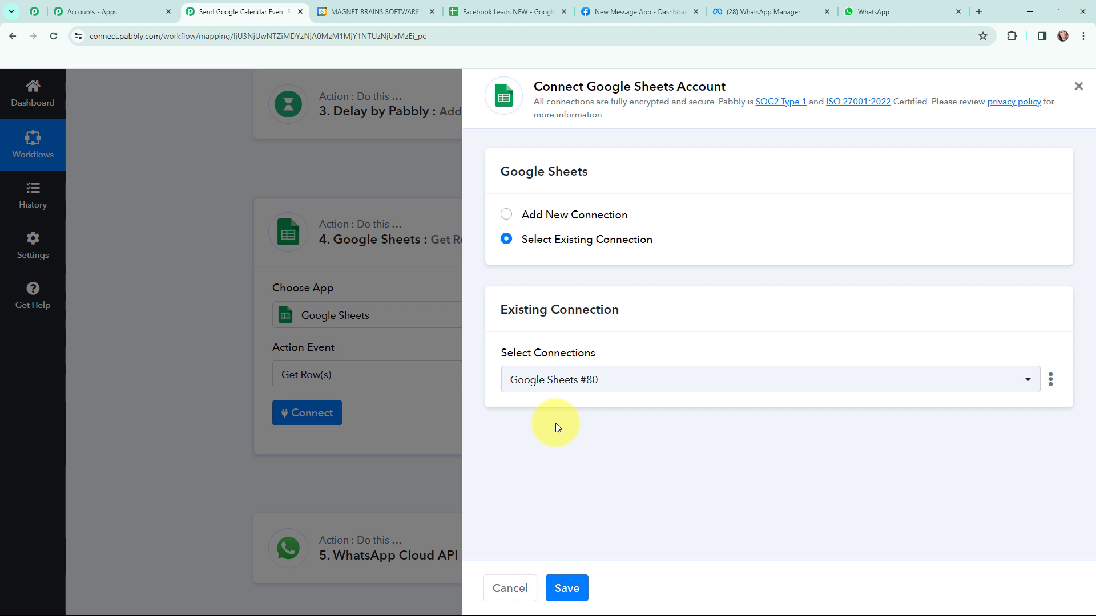
{"action": "left_click", "coordinate": [506, 215]}
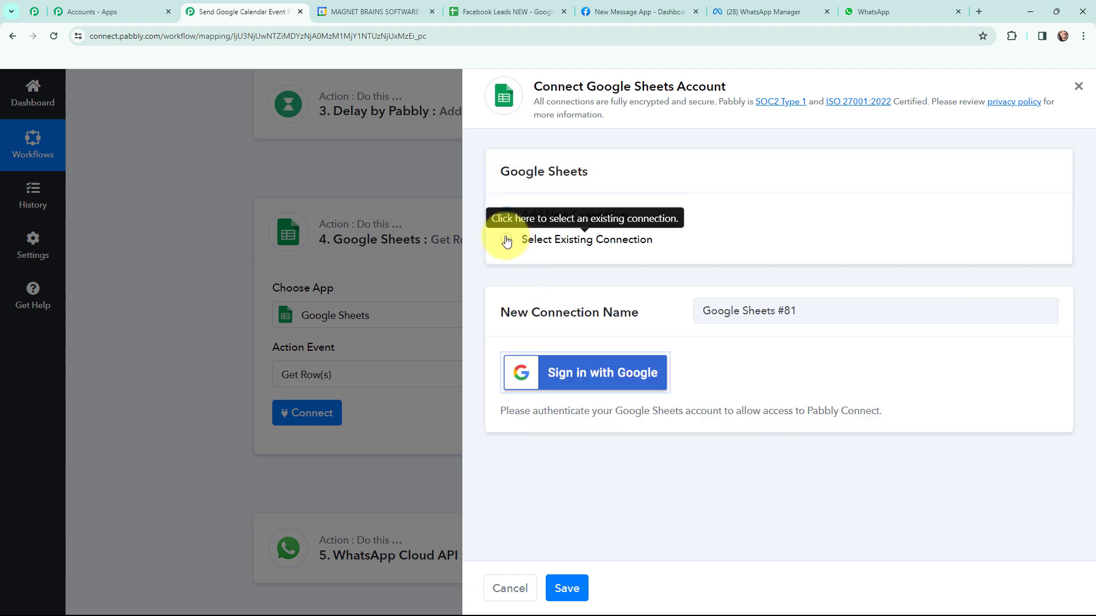
{"action": "left_click", "coordinate": [506, 239]}
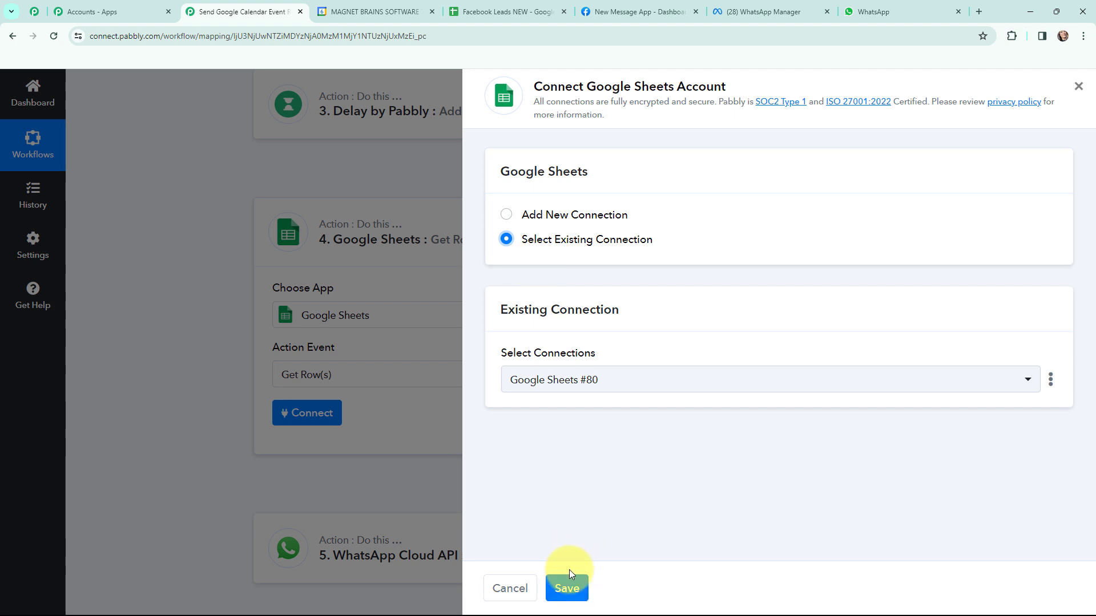
{"action": "left_click", "coordinate": [567, 589]}
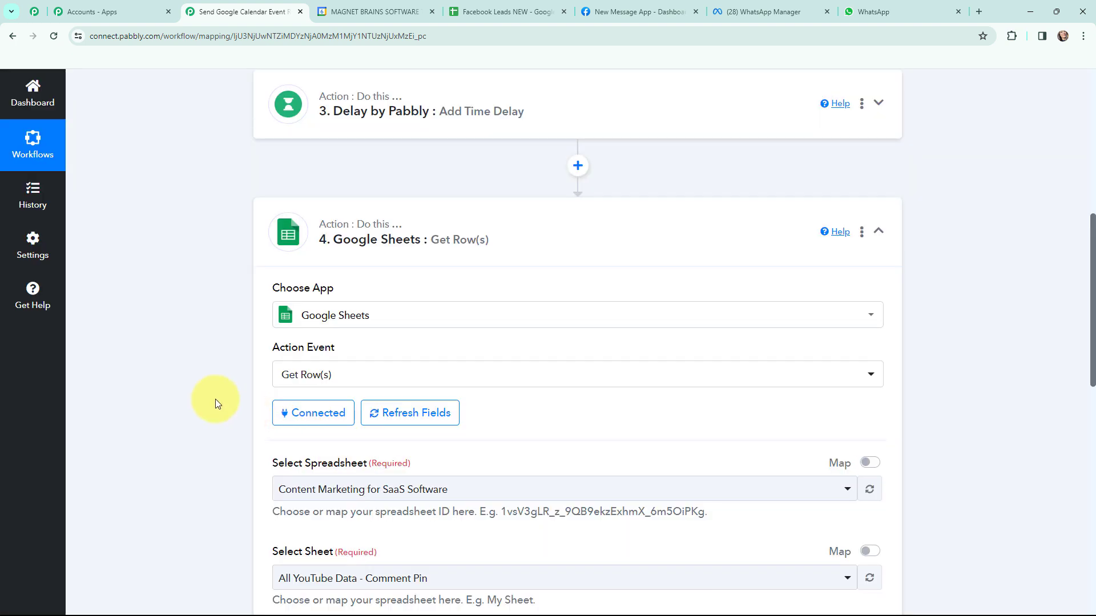
- Check the leads spreadsheet's name in Google Sheets and select Facebook Leads NEW as the spreadsheet for the Get Row(s) action
{"action": "scroll", "coordinate": [215, 398], "scroll_direction": "down", "scroll_amount": 1}
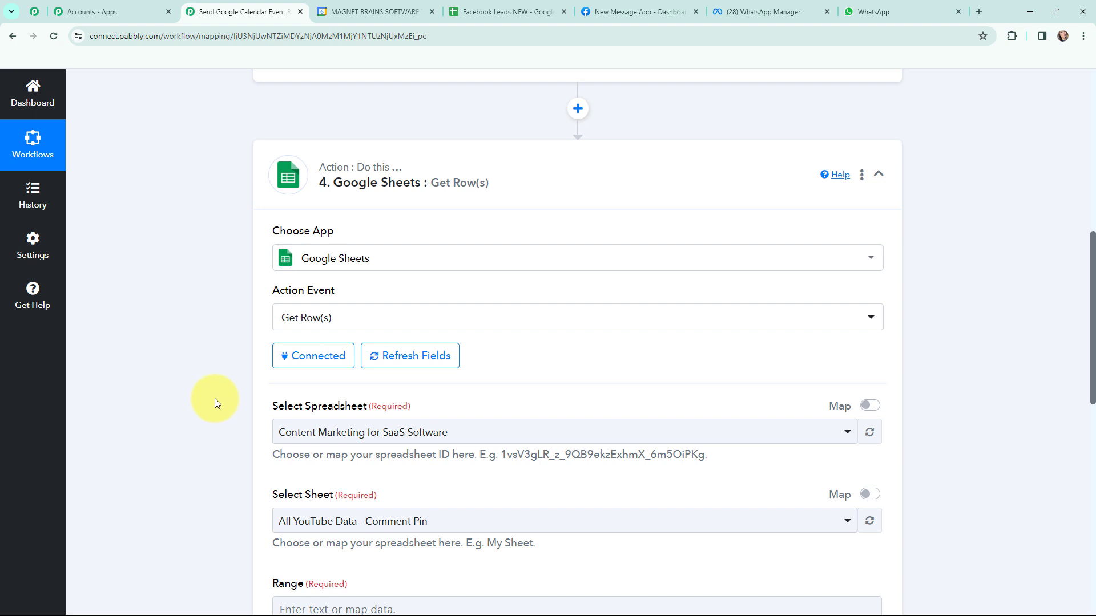
{"action": "left_click", "coordinate": [500, 12]}
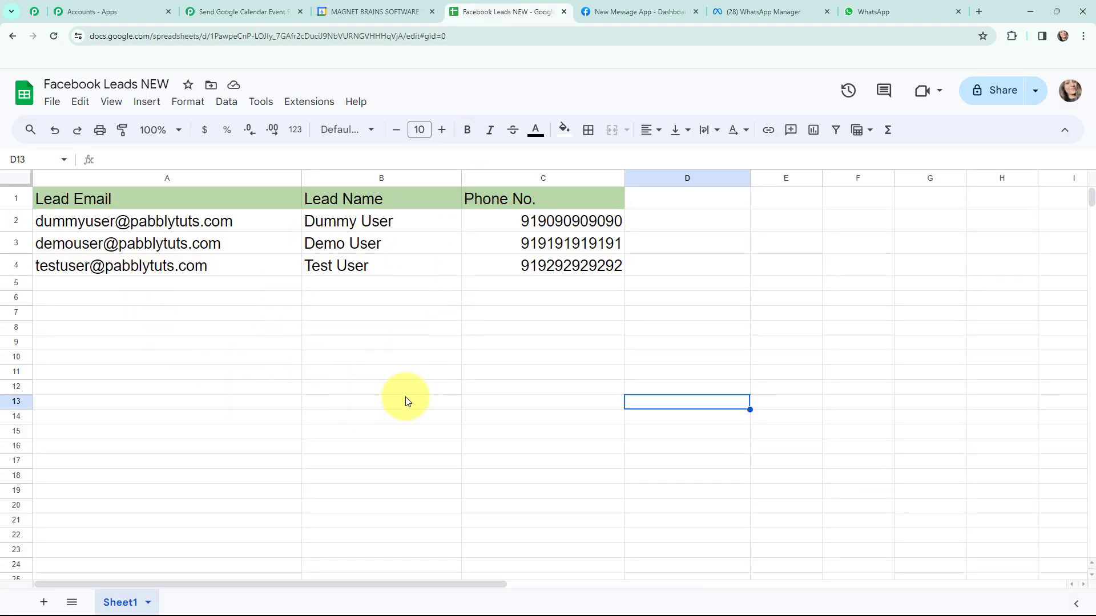
{"action": "left_click", "coordinate": [243, 11]}
{"action": "scroll", "coordinate": [218, 309], "scroll_direction": "down", "scroll_amount": 2}
{"action": "left_click", "coordinate": [452, 318]}
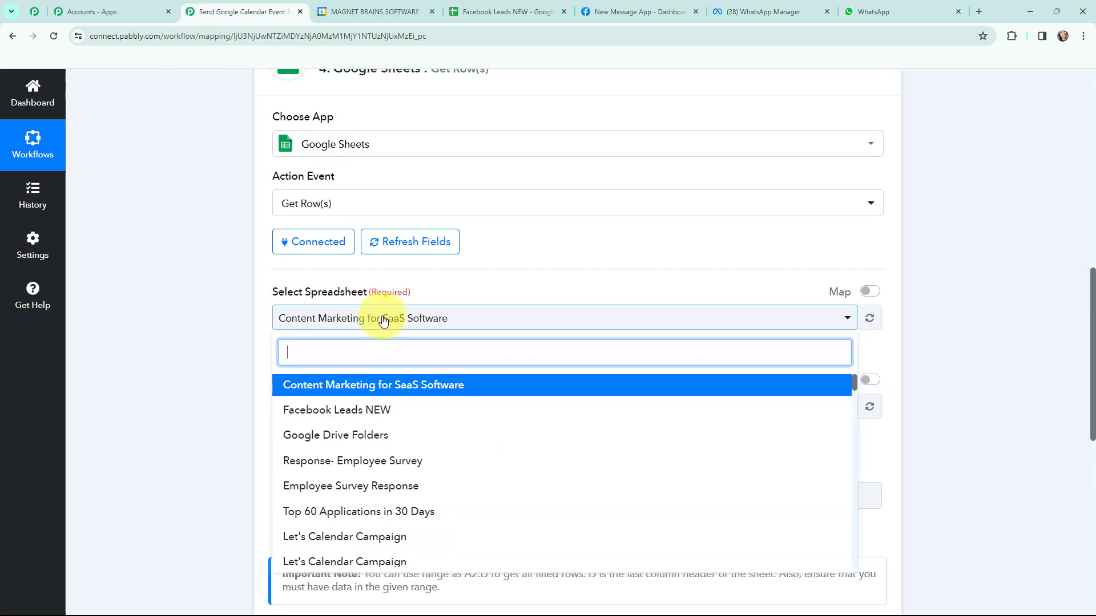
{"action": "left_click", "coordinate": [403, 411]}
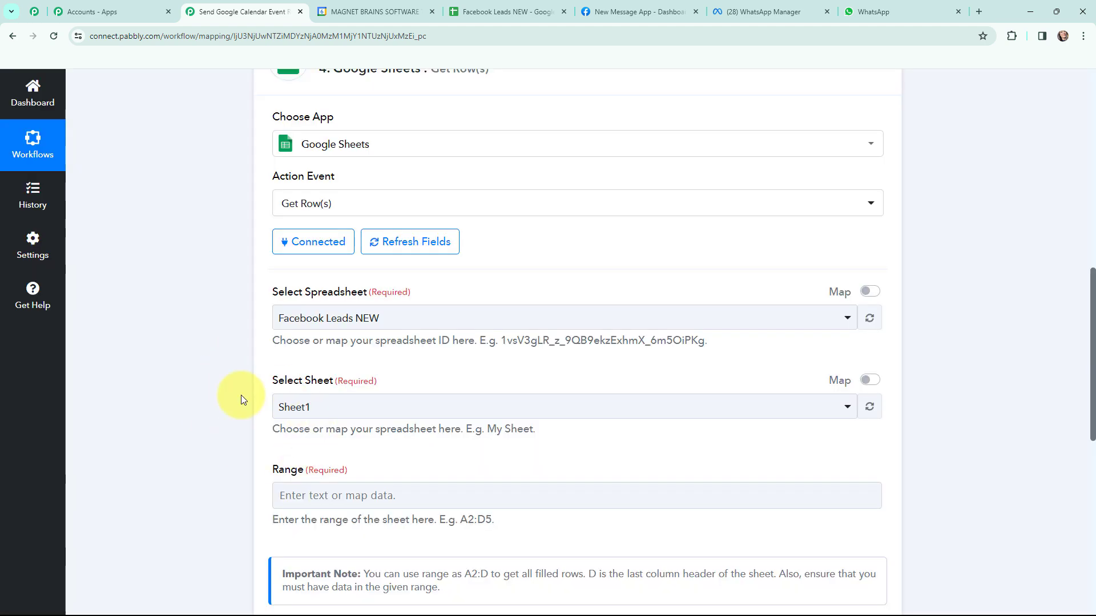
- Check the columns of the Facebook Leads NEW sheet and set the Get Row(s) range to A2:C
{"action": "scroll", "coordinate": [220, 344], "scroll_direction": "down", "scroll_amount": 2}
{"action": "left_click", "coordinate": [320, 393]}
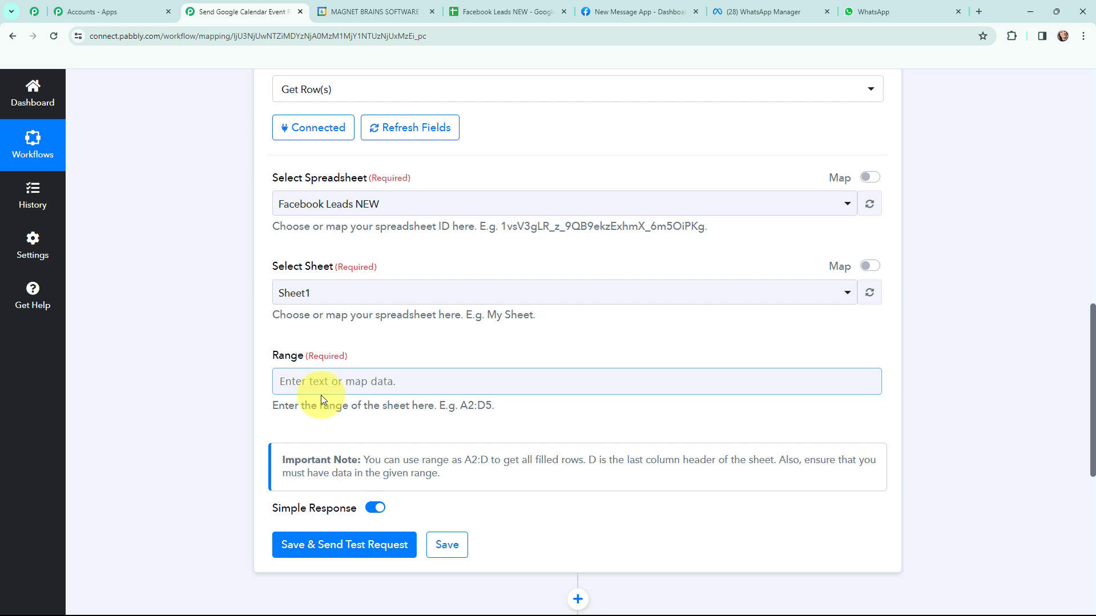
{"action": "left_click", "coordinate": [505, 4]}
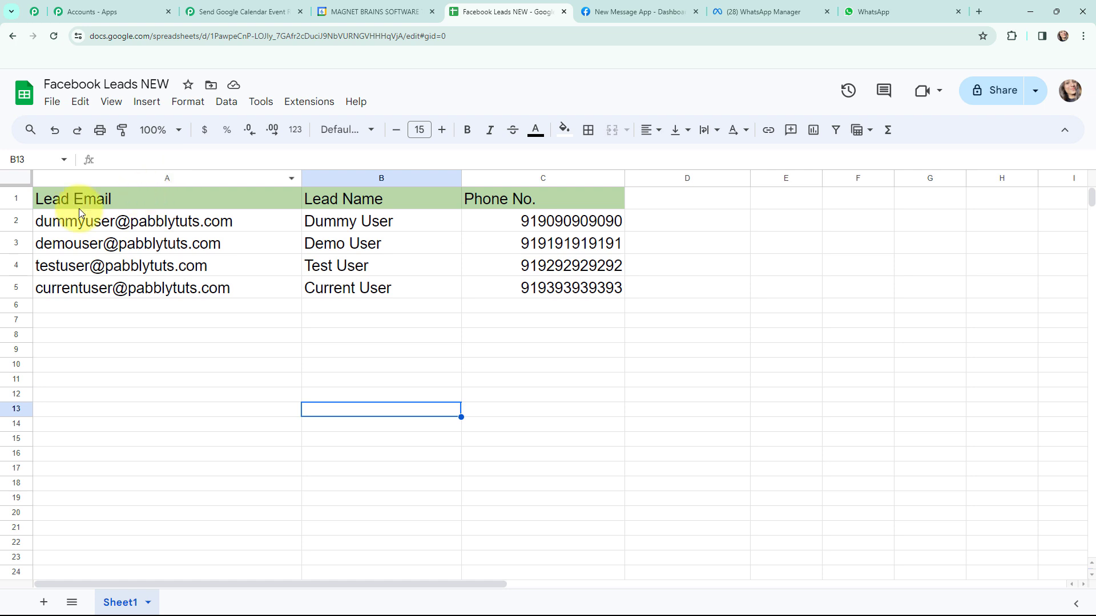
{"action": "left_click", "coordinate": [220, 10]}
{"action": "left_click", "coordinate": [411, 384]}
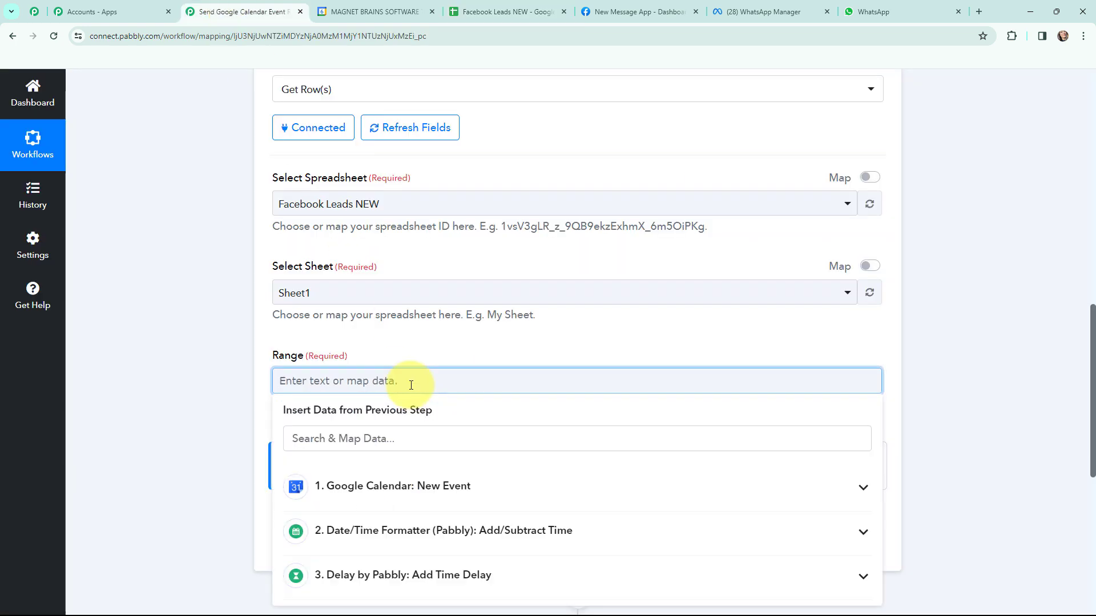
{"action": "type", "text": "A2:"}
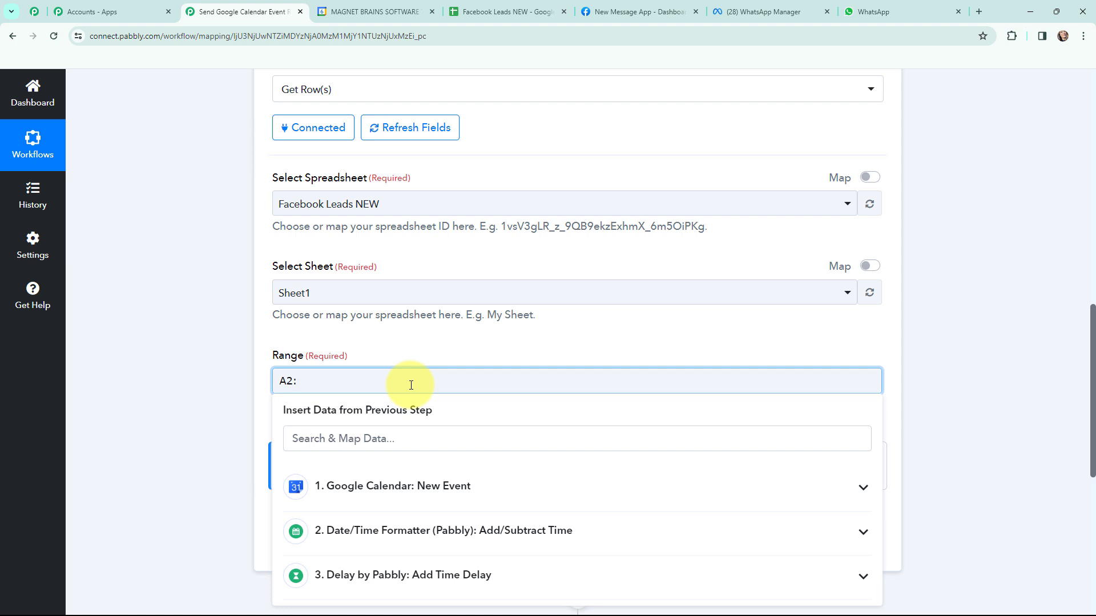
{"action": "key", "text": "ctrl+5"}
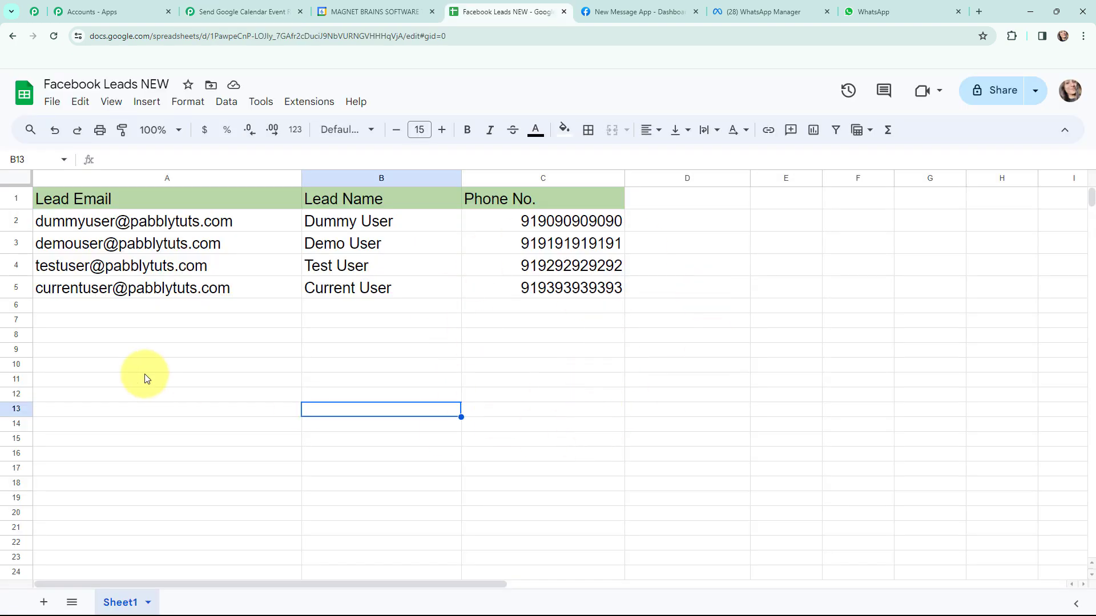
{"action": "left_click", "coordinate": [231, 5]}
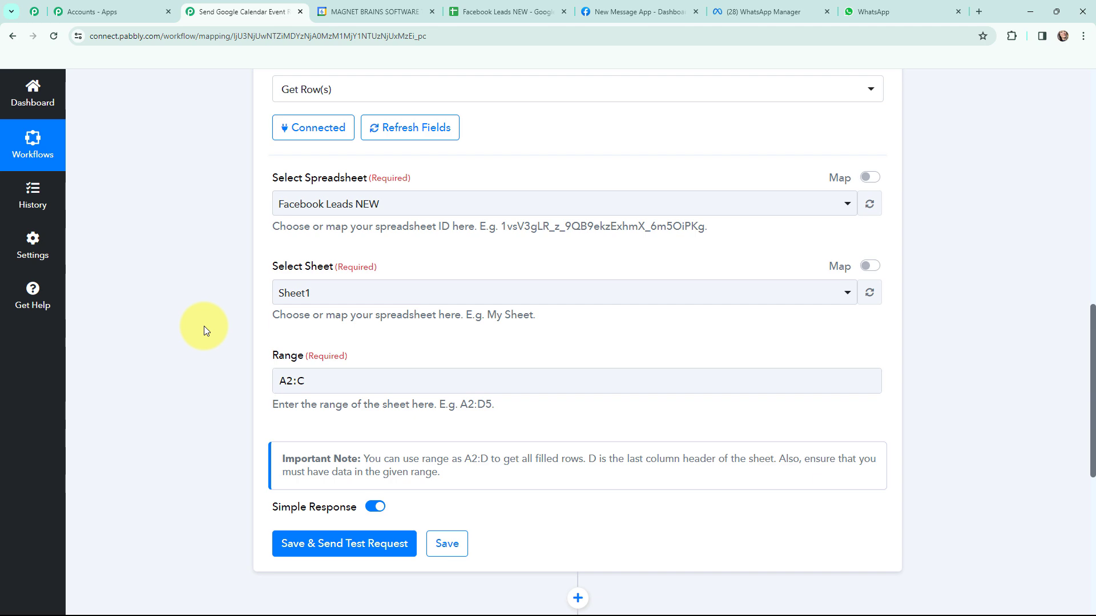
- Turn off Simple Response for the Get Row(s) action, save it with a test request, and review the Response Result
{"action": "scroll", "coordinate": [497, 362], "scroll_direction": "up", "scroll_amount": 1}
{"action": "scroll", "coordinate": [524, 388], "scroll_direction": "down", "scroll_amount": 1}
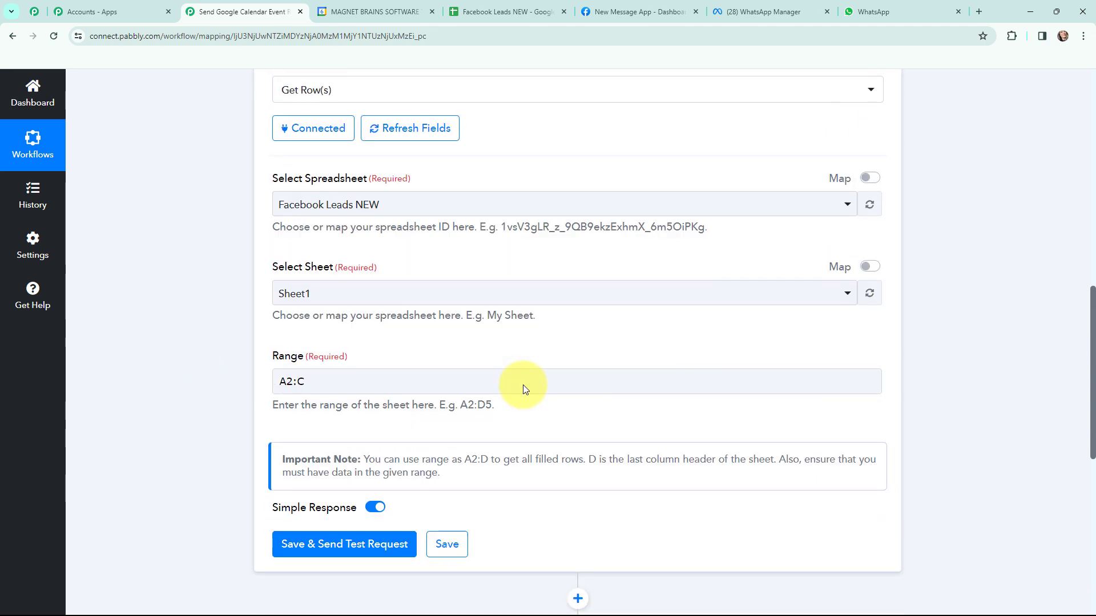
{"action": "scroll", "coordinate": [524, 388], "scroll_direction": "down", "scroll_amount": 2}
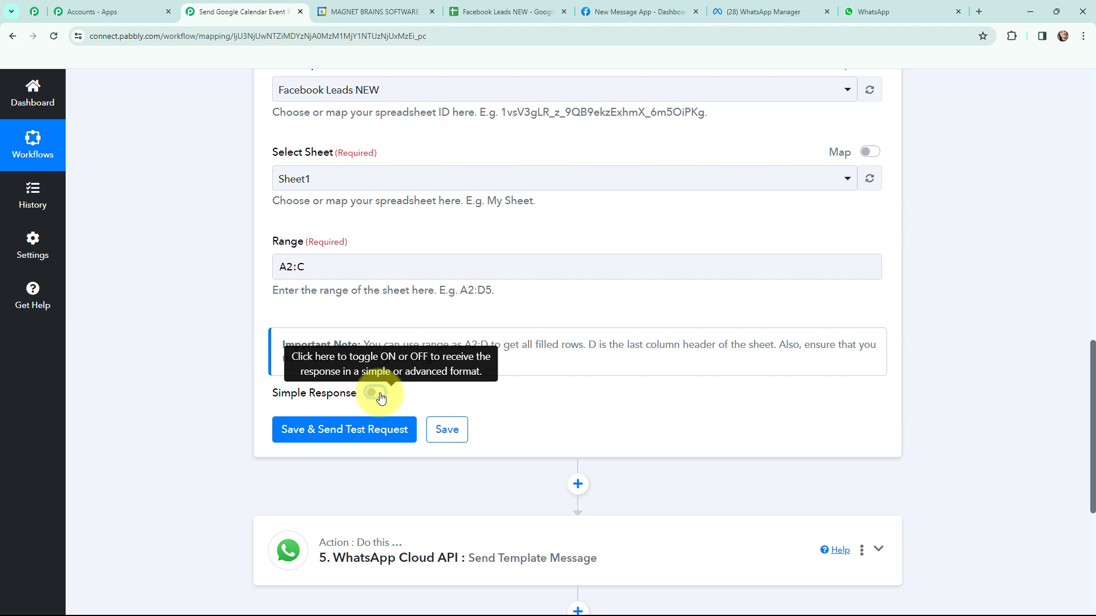
{"action": "left_click", "coordinate": [331, 432]}
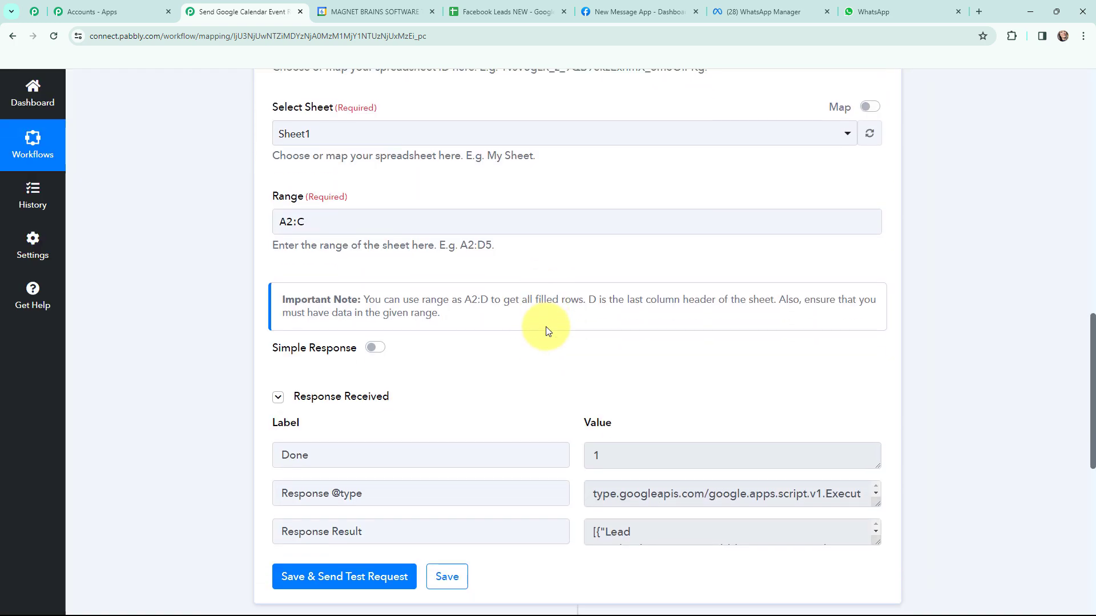
{"action": "scroll", "coordinate": [546, 331], "scroll_direction": "down", "scroll_amount": 2}
{"action": "mouse_move", "coordinate": [877, 417]}
{"action": "left_mouse_down"}
{"action": "mouse_move", "coordinate": [867, 514]}
{"action": "mouse_move", "coordinate": [875, 604]}
{"action": "mouse_move", "coordinate": [873, 443]}
{"action": "mouse_move", "coordinate": [861, 440]}
{"action": "mouse_move", "coordinate": [857, 415]}
{"action": "left_mouse_up"}
{"action": "scroll", "coordinate": [656, 404], "scroll_direction": "down", "scroll_amount": 3}
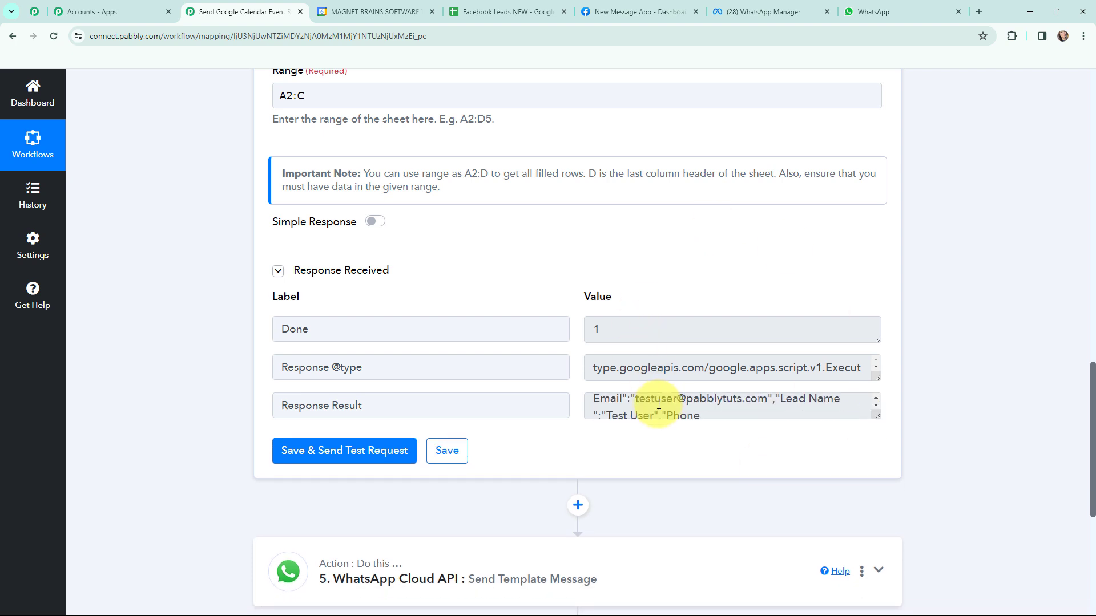
- Add an Iterator by Pabbly action after the Google Sheets step and set its action event to Process Arrays
{"action": "left_click", "coordinate": [578, 505]}
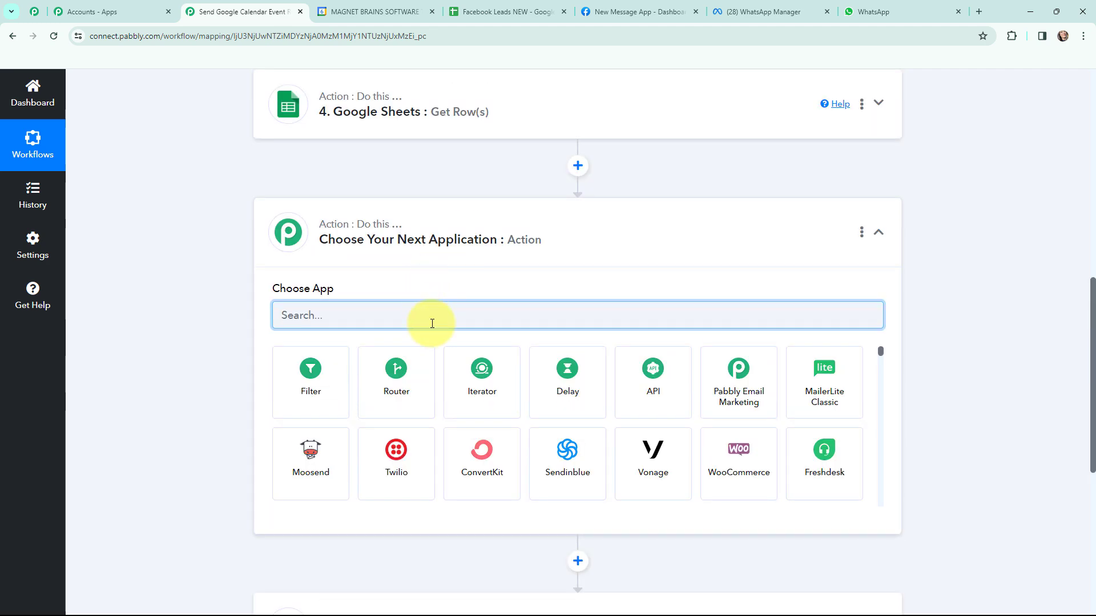
{"action": "type", "text": "iter"}
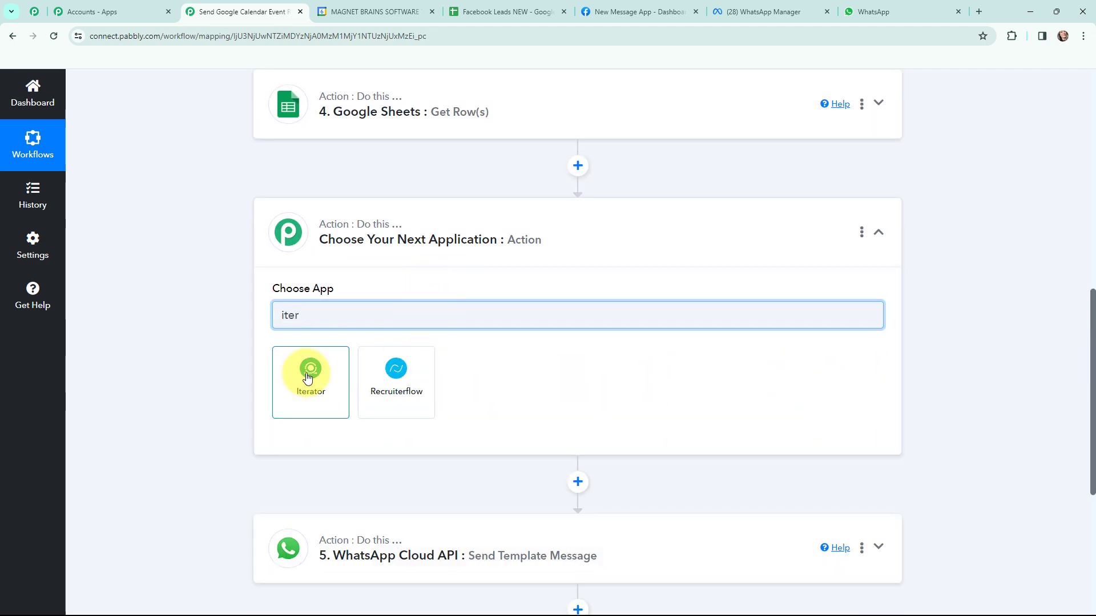
{"action": "left_click", "coordinate": [308, 377]}
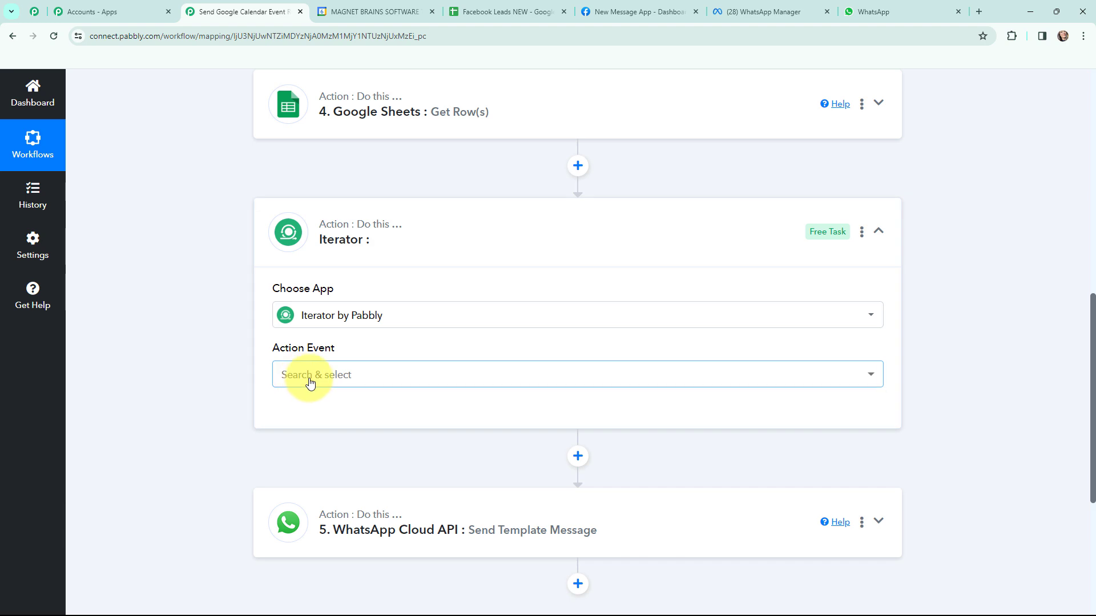
{"action": "left_click", "coordinate": [310, 381]}
{"action": "left_click", "coordinate": [320, 445]}
- Connect the Iterator and save it with a test request using the 4. Response Result [] array
{"action": "left_click", "coordinate": [315, 418]}
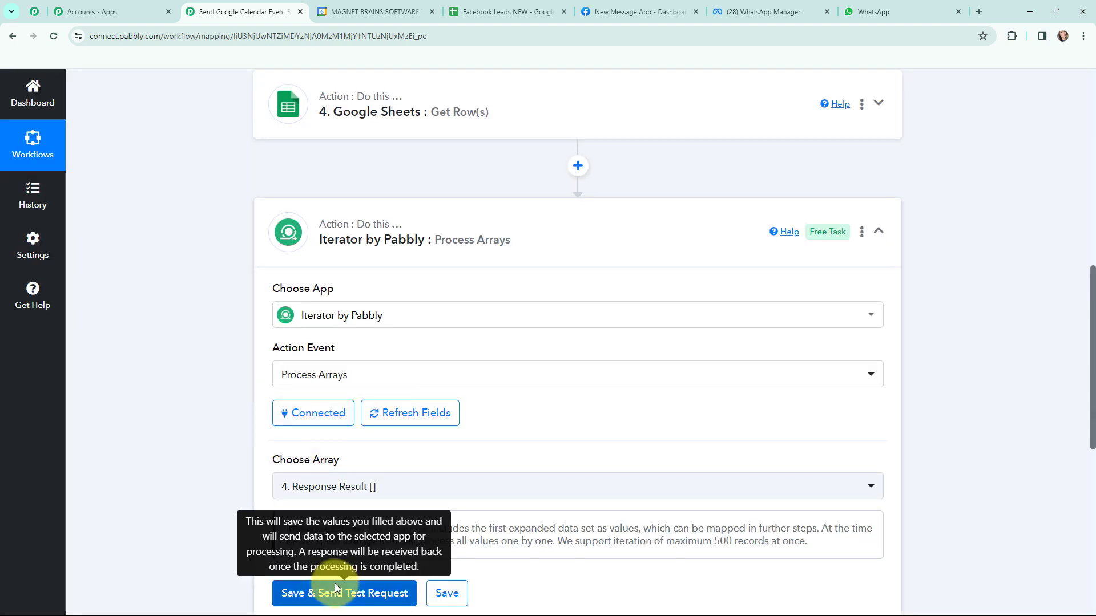
{"action": "left_click", "coordinate": [335, 592]}
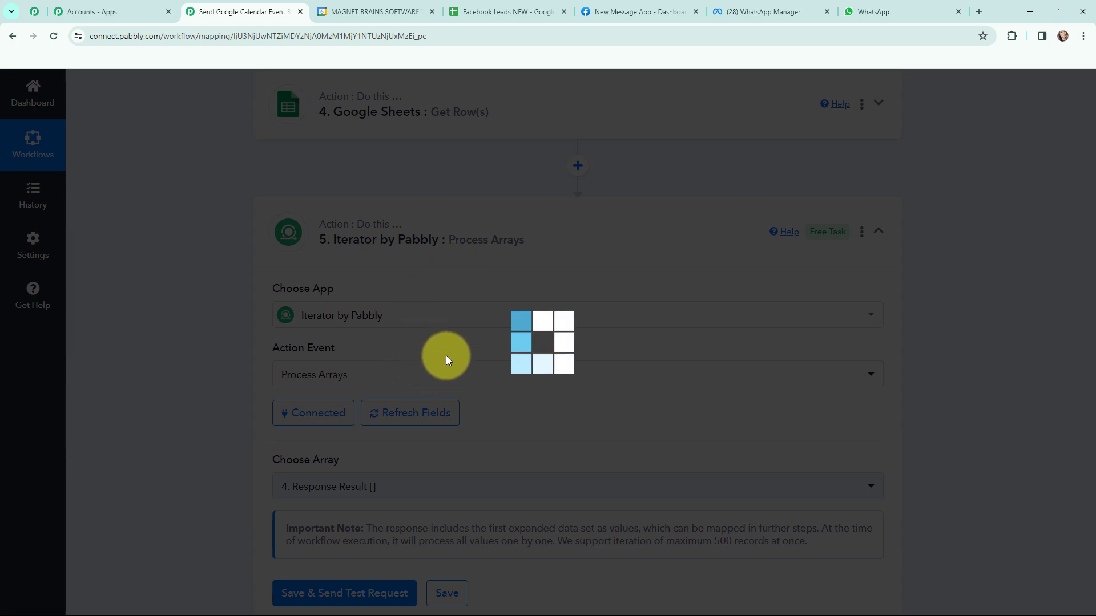
{"action": "scroll", "coordinate": [549, 330], "scroll_direction": "down", "scroll_amount": 5}
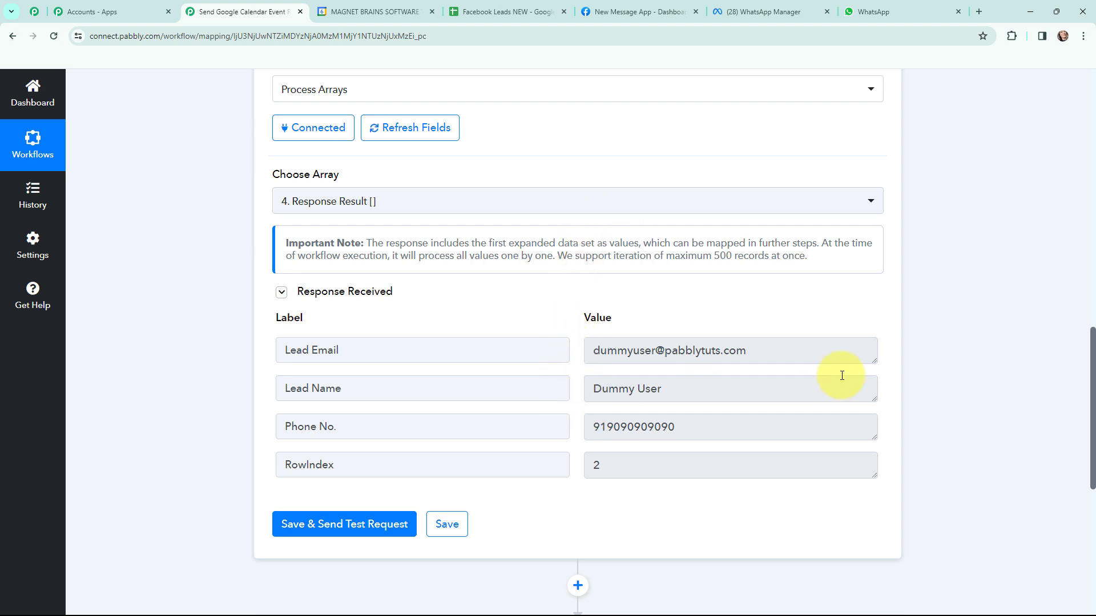
- Open the WhatsApp Cloud API Send Template Message action and start adding a new connection
{"action": "scroll", "coordinate": [568, 282], "scroll_direction": "down", "scroll_amount": 5}
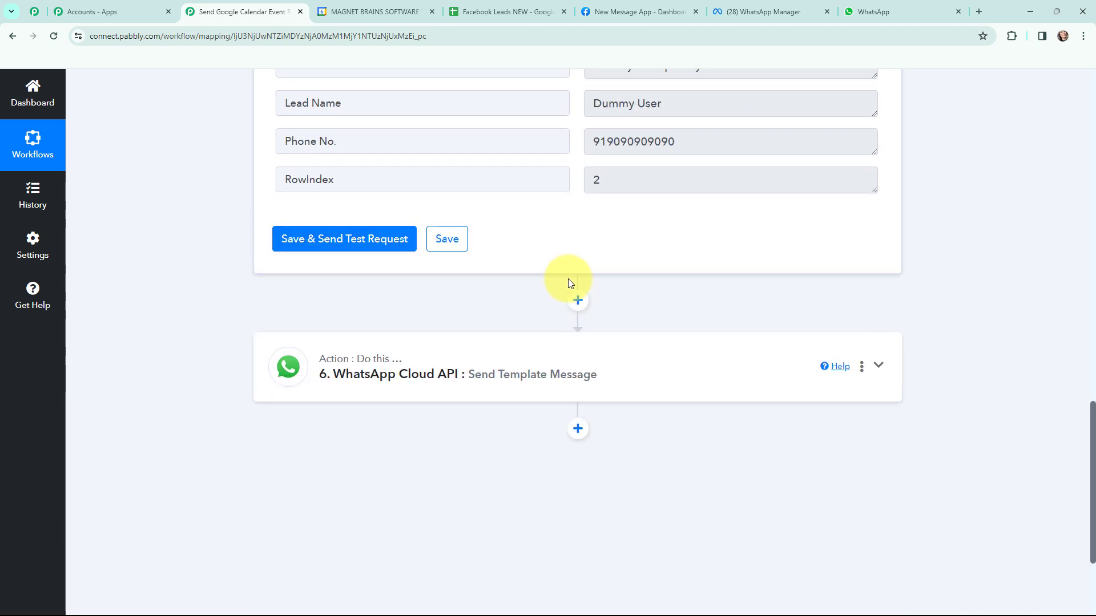
{"action": "left_click", "coordinate": [445, 364]}
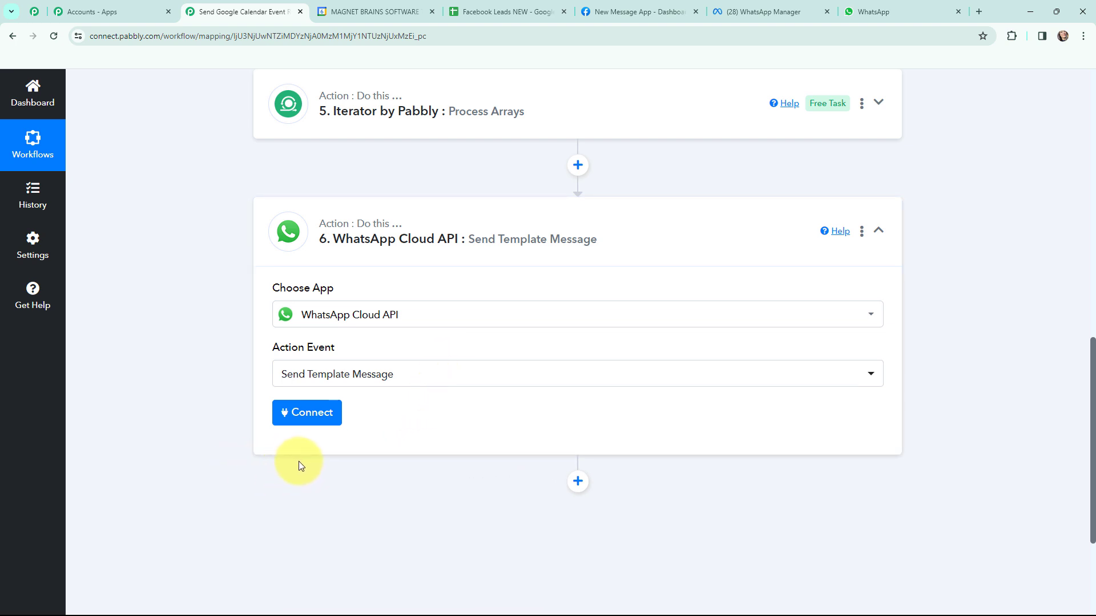
{"action": "left_click", "coordinate": [305, 415]}
{"action": "left_click", "coordinate": [507, 217]}
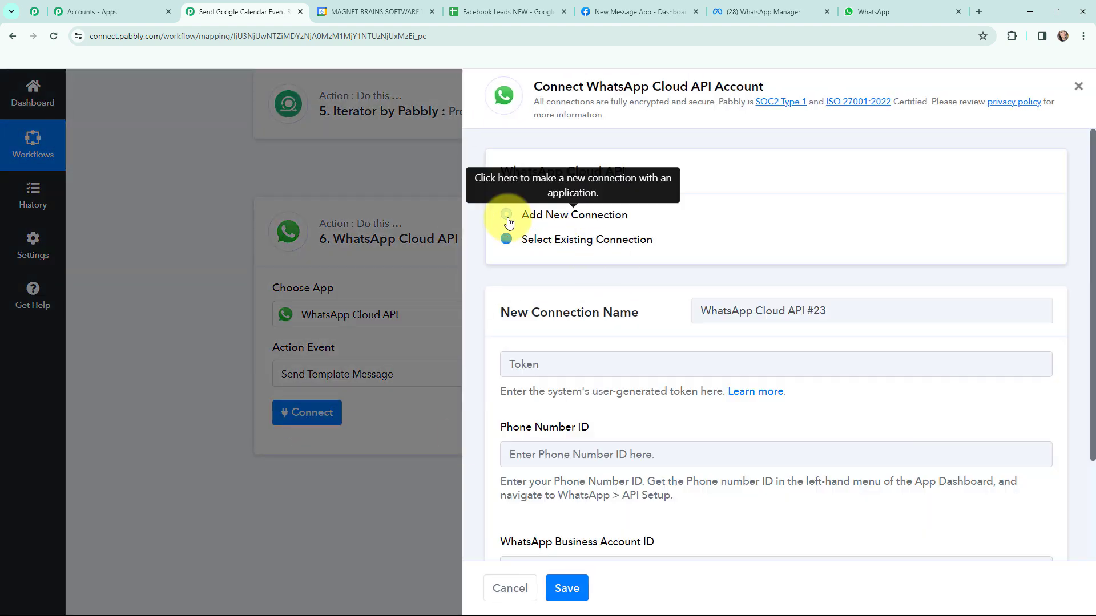
{"action": "scroll", "coordinate": [511, 303], "scroll_direction": "down", "scroll_amount": 2}
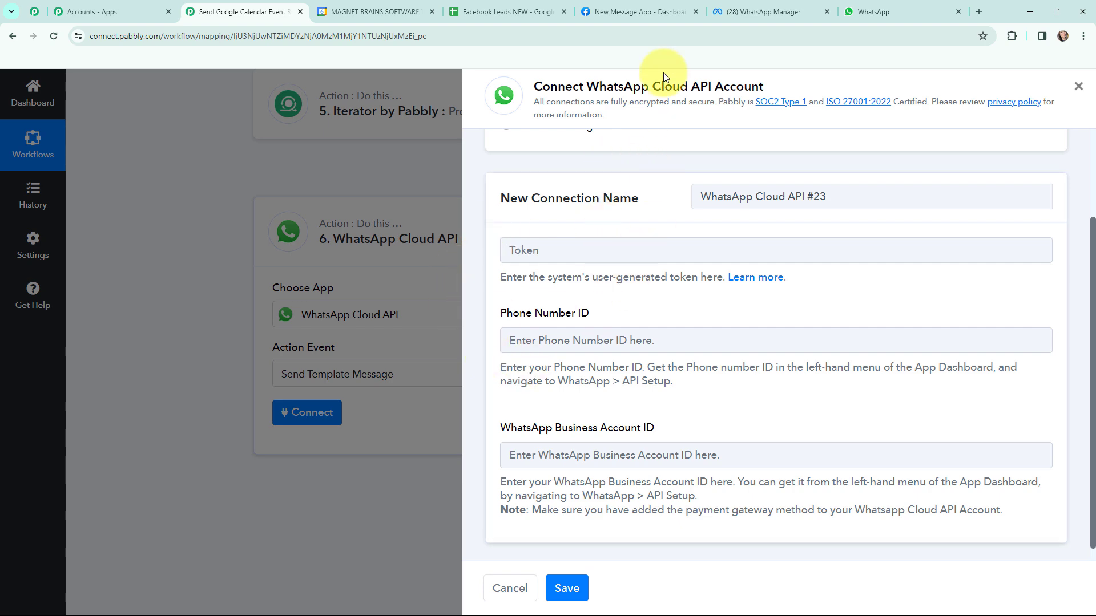
- Copy the temporary access token from the WhatsApp API Setup page in Meta for Developers and paste it into the connection's Token field
{"action": "left_click", "coordinate": [633, 12]}
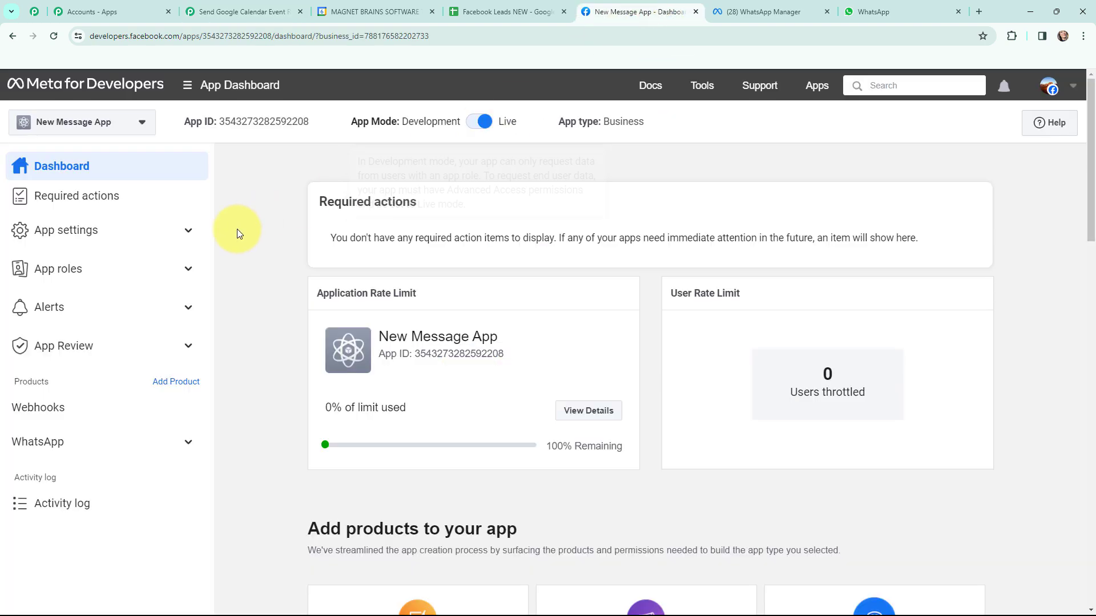
{"action": "left_click", "coordinate": [184, 442]}
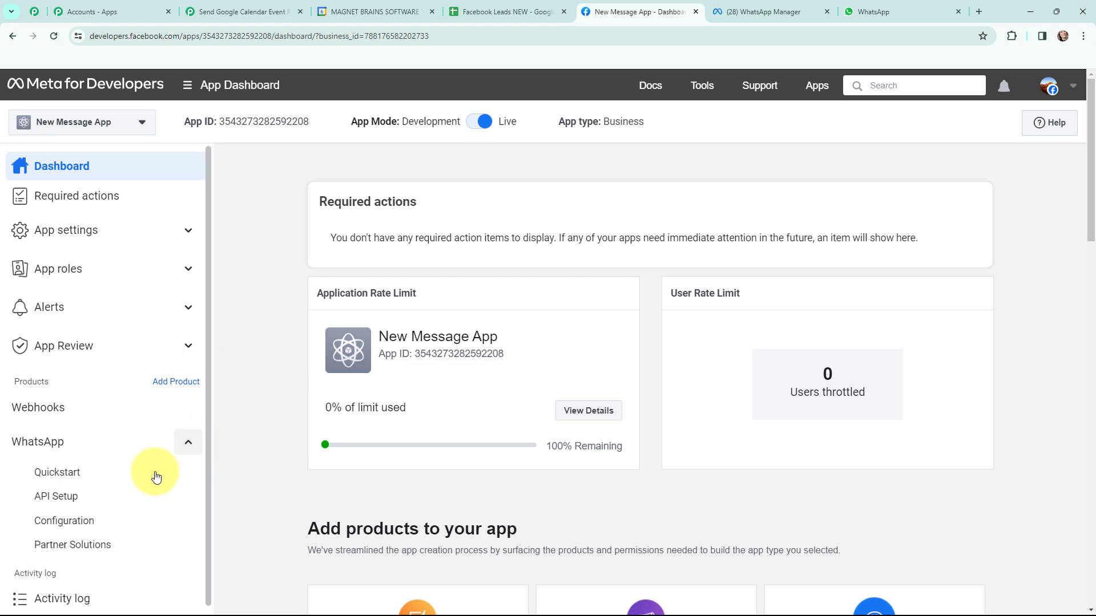
{"action": "left_click", "coordinate": [57, 497]}
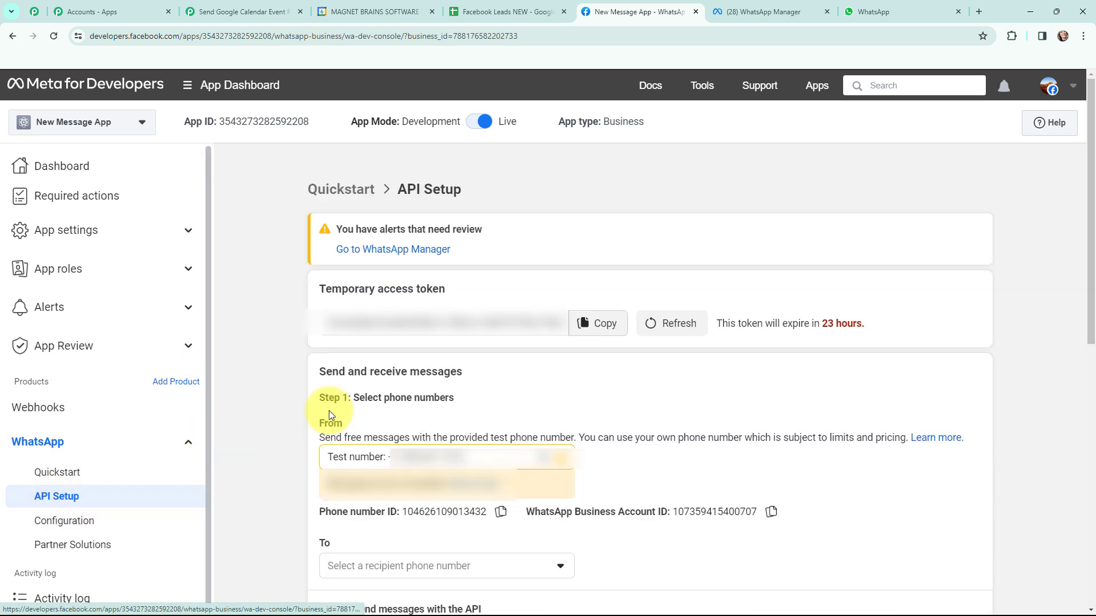
{"action": "left_click", "coordinate": [607, 324]}
{"action": "left_click", "coordinate": [240, 11]}
{"action": "left_click", "coordinate": [541, 254]}
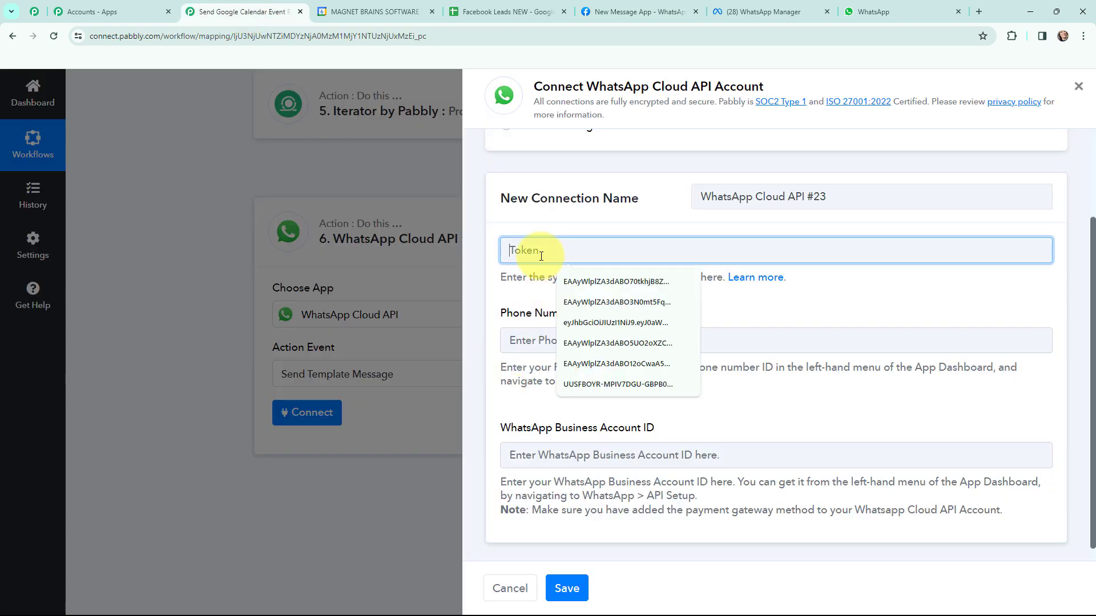
{"action": "key", "text": "ctrl+v"}
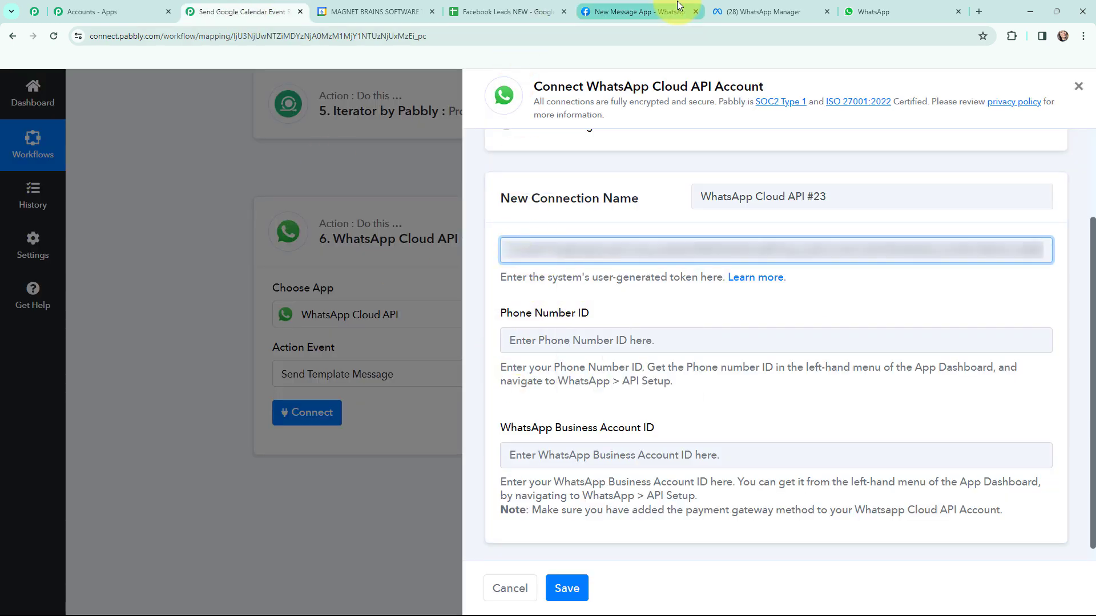
- Copy the phone number ID from the Meta API Setup page into the connection's Phone Number ID field
{"action": "left_click", "coordinate": [679, 7]}
{"action": "left_click", "coordinate": [501, 512]}
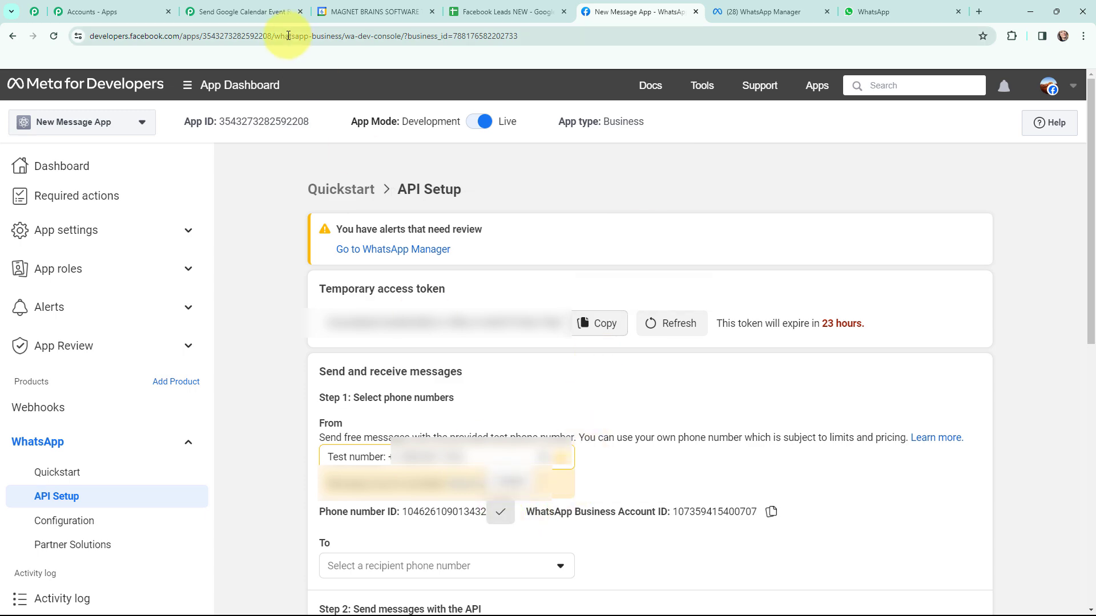
{"action": "left_click", "coordinate": [285, 12]}
{"action": "left_click", "coordinate": [527, 334]}
{"action": "key", "text": "ctrl+v"}
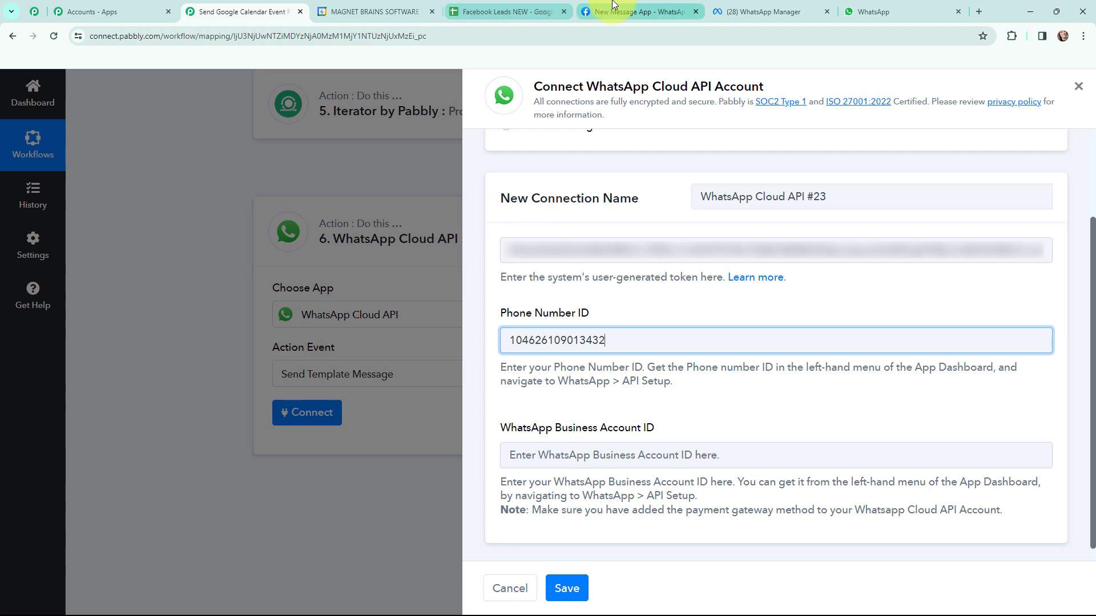
- Copy the WhatsApp Business Account ID from the Meta API Setup page into the connection form and save the connection
{"action": "left_click", "coordinate": [634, 11]}
{"action": "left_click", "coordinate": [771, 512]}
{"action": "left_click", "coordinate": [240, 11]}
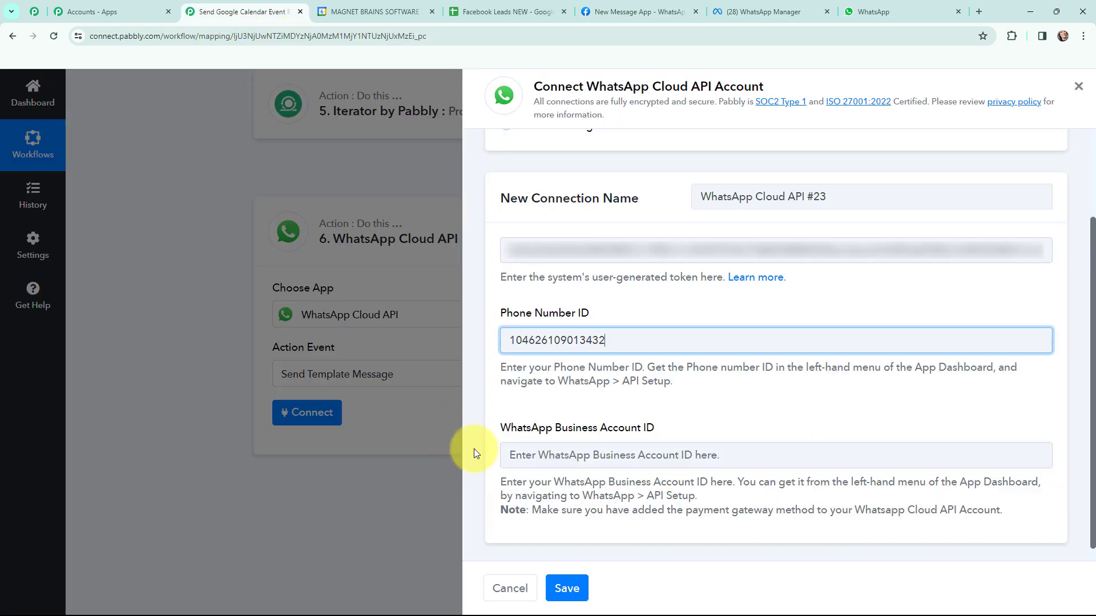
{"action": "left_click", "coordinate": [562, 455]}
{"action": "key", "text": "ctrl+v"}
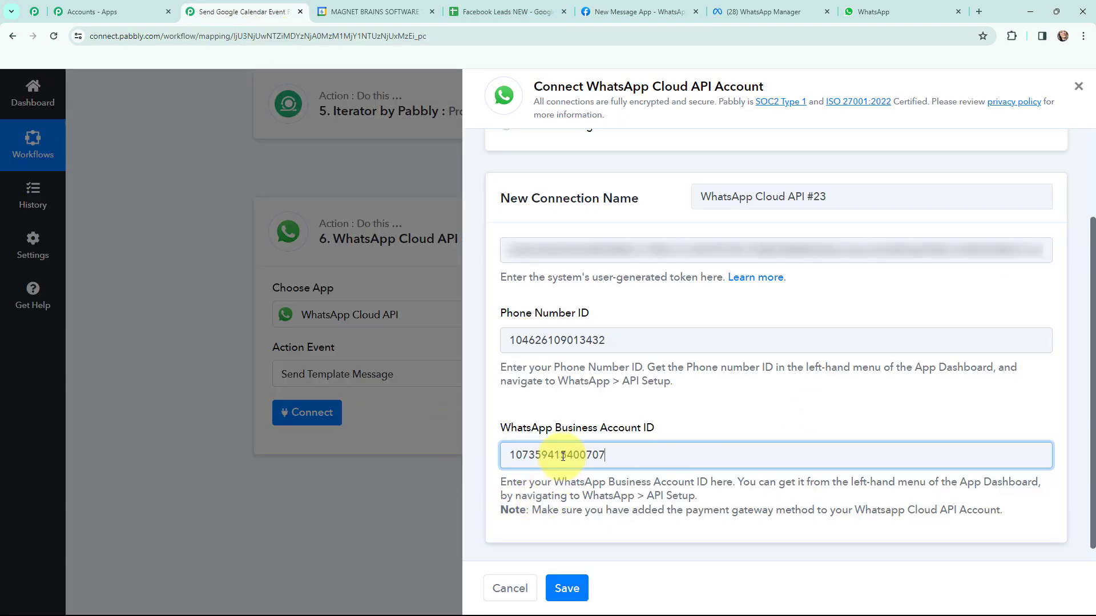
{"action": "left_click", "coordinate": [567, 588]}
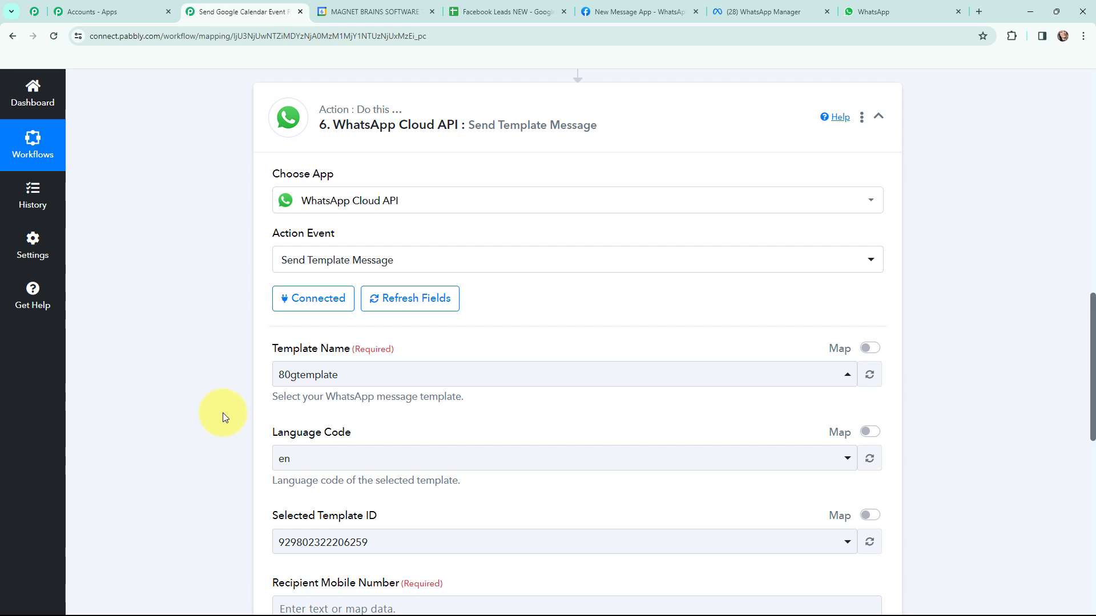
- Examine the body and variables of the google_calendar_reminder template in WhatsApp Manager, and return to the Pabbly Connect workflow
{"action": "left_click", "coordinate": [767, 12]}
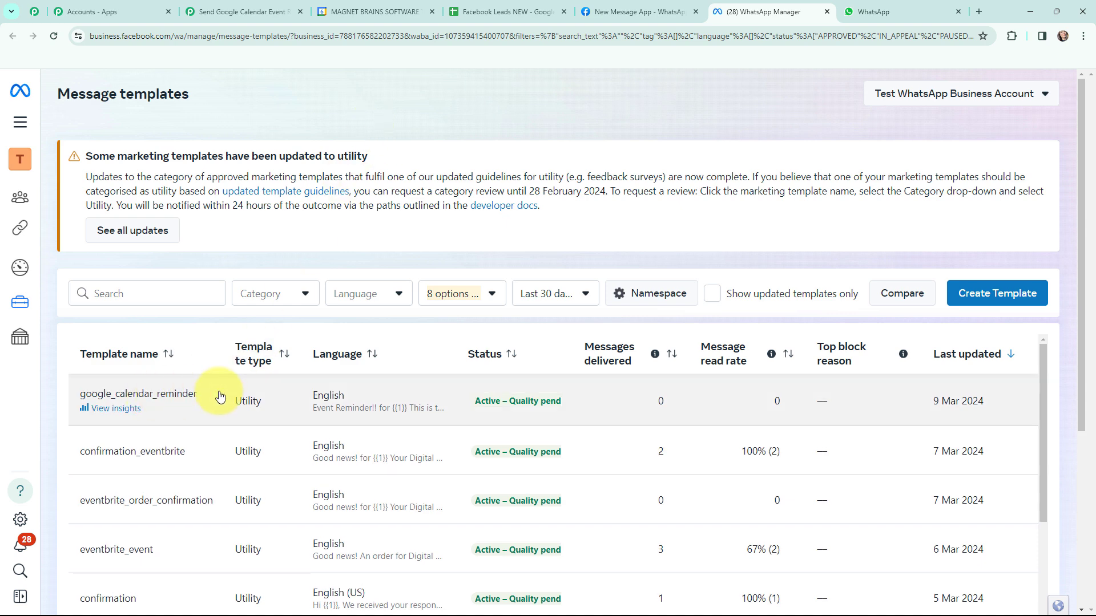
{"action": "left_click", "coordinate": [181, 399]}
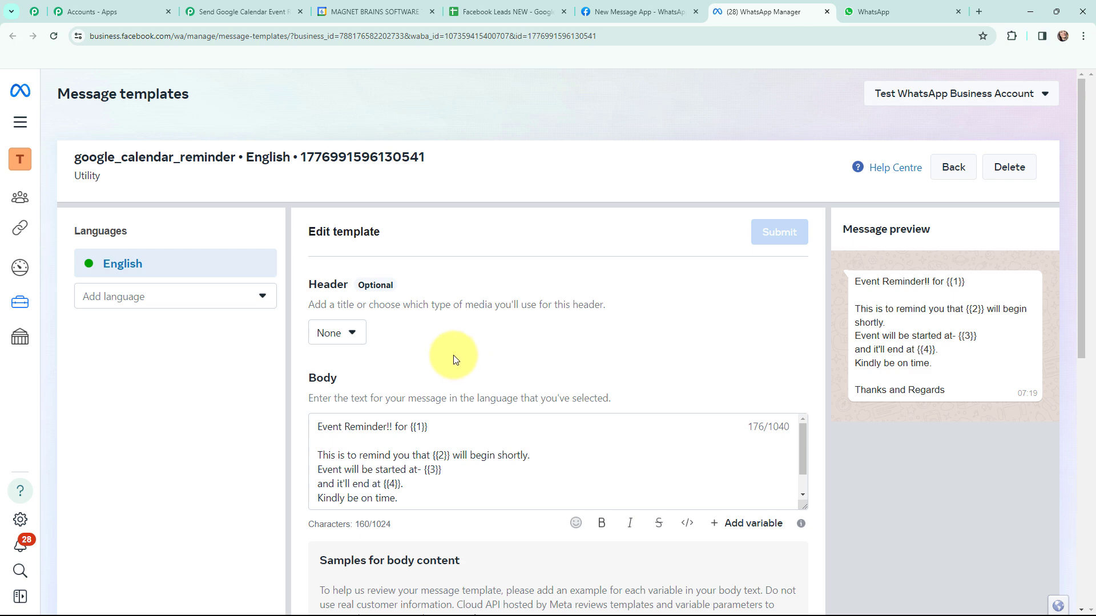
{"action": "scroll", "coordinate": [456, 358], "scroll_direction": "down", "scroll_amount": 2}
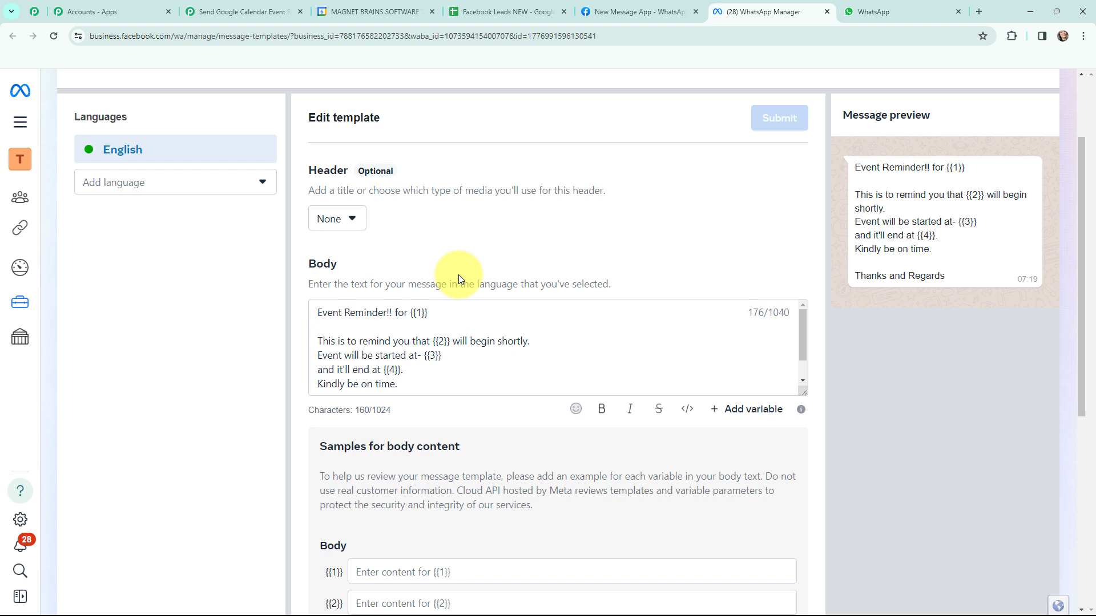
{"action": "scroll", "coordinate": [459, 354], "scroll_direction": "down", "scroll_amount": 2}
{"action": "scroll", "coordinate": [464, 367], "scroll_direction": "up", "scroll_amount": 2}
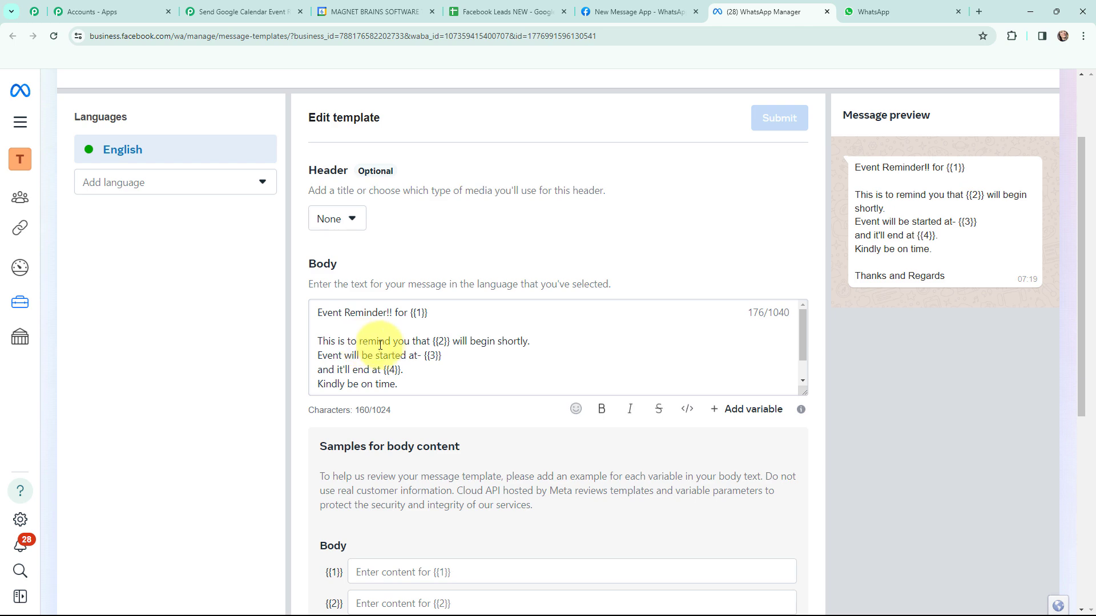
{"action": "left_click", "coordinate": [242, 11]}
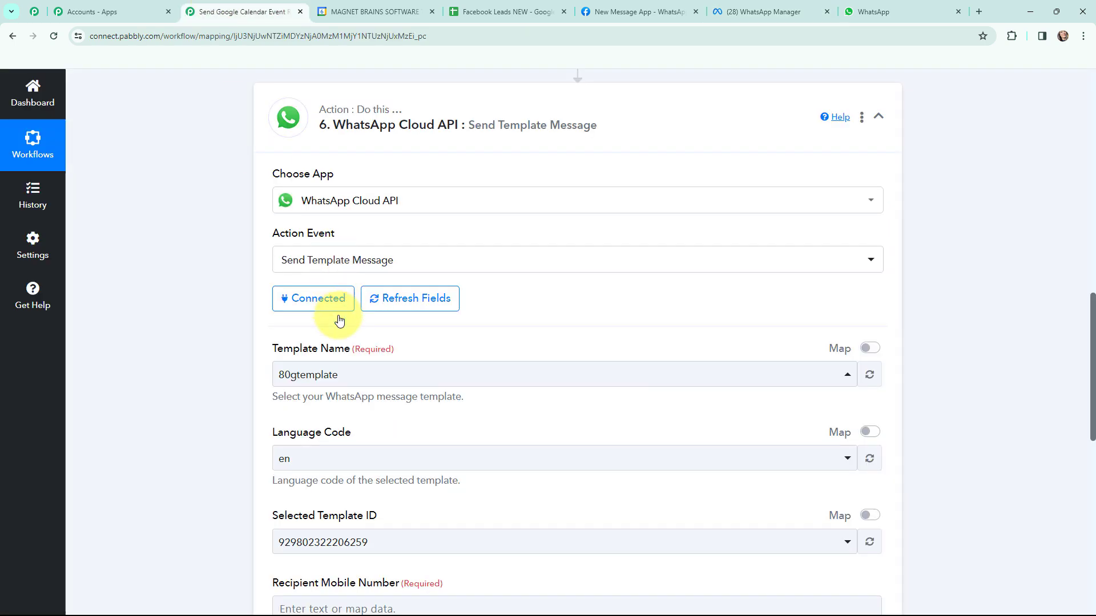
- Choose google_calendar_reminder as the template name for the WhatsApp template message
{"action": "left_click", "coordinate": [343, 380]}
{"action": "scroll", "coordinate": [350, 220], "scroll_direction": "up", "scroll_amount": 1}
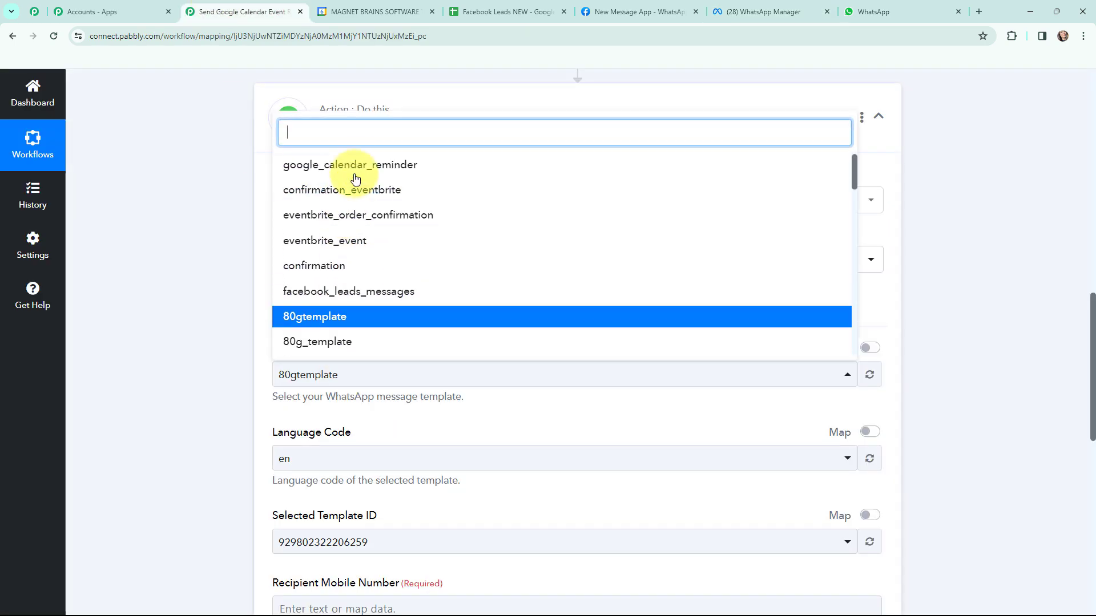
{"action": "left_click", "coordinate": [350, 164]}
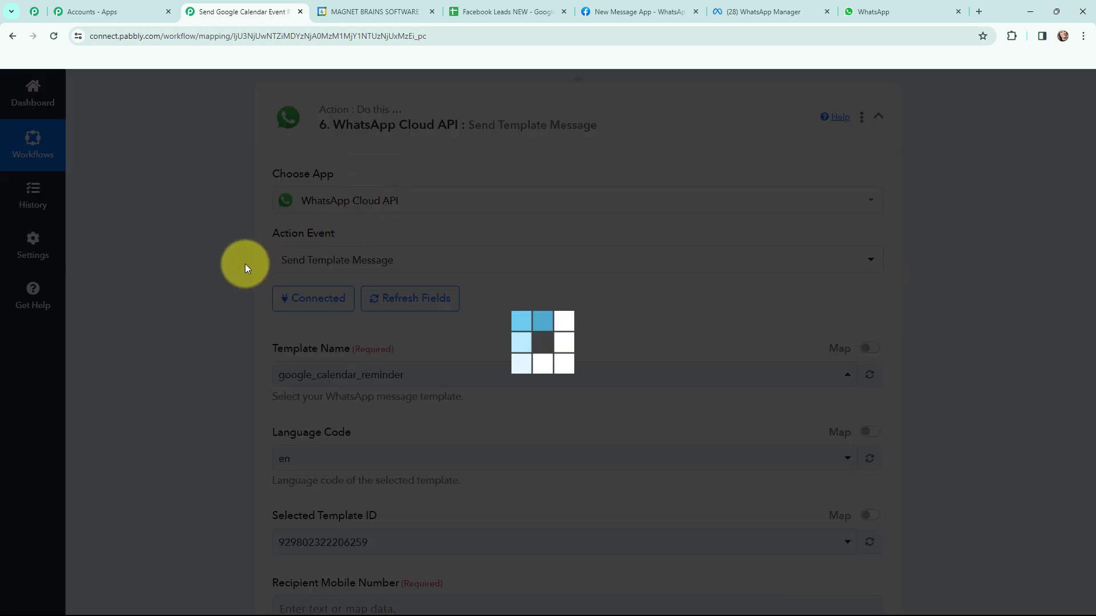
{"action": "scroll", "coordinate": [177, 245], "scroll_direction": "down", "scroll_amount": 3}
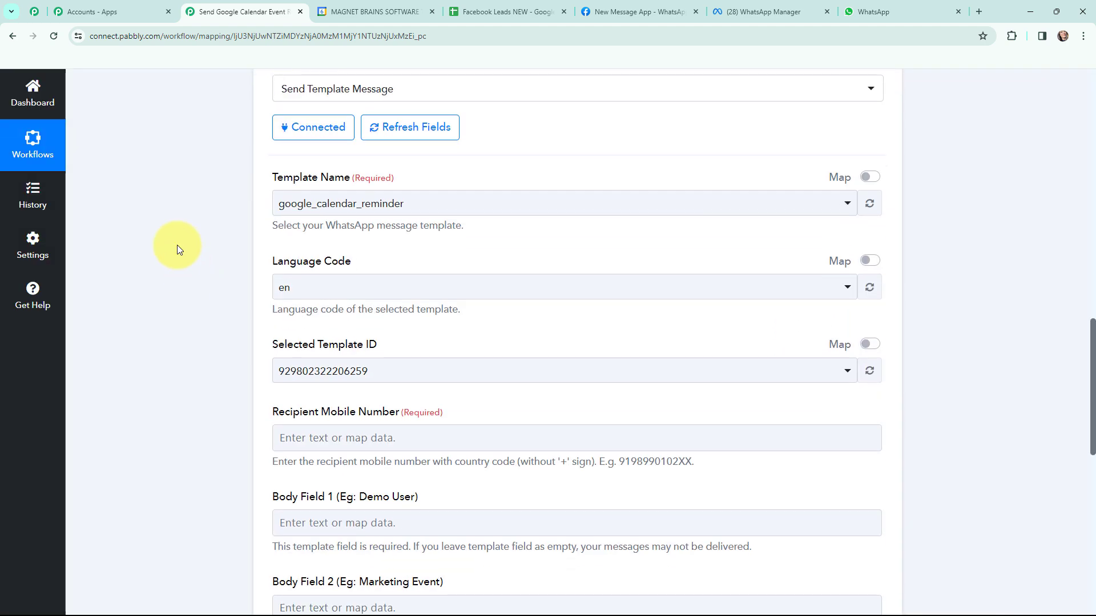
- Map the Recipient Mobile Number to the Phone No. value from the Iterator step
{"action": "scroll", "coordinate": [177, 245], "scroll_direction": "down", "scroll_amount": 5}
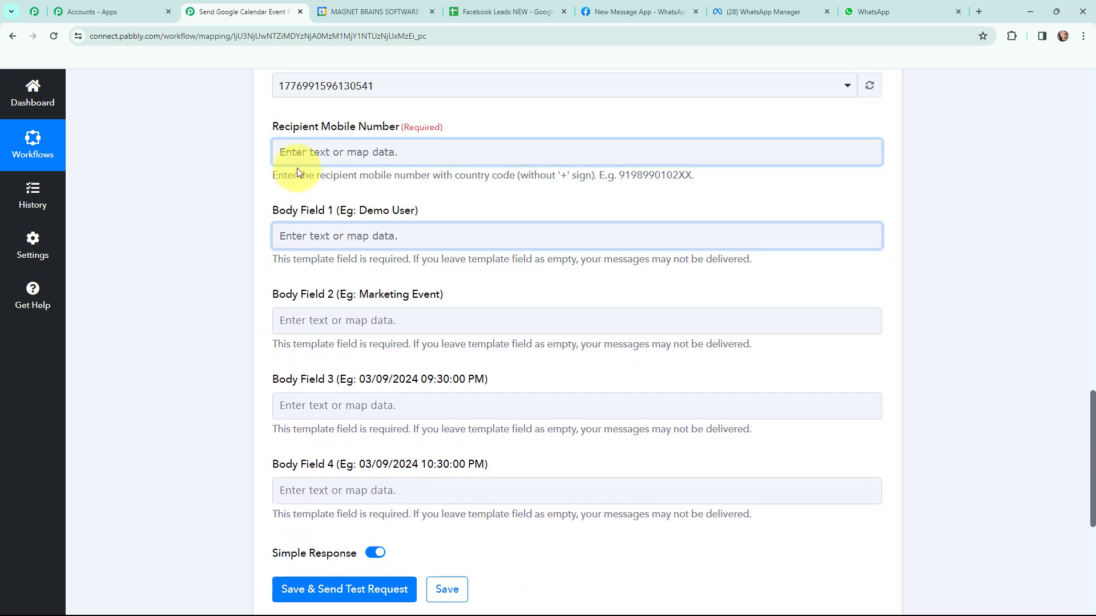
{"action": "left_click", "coordinate": [282, 151]}
{"action": "left_click", "coordinate": [390, 436]}
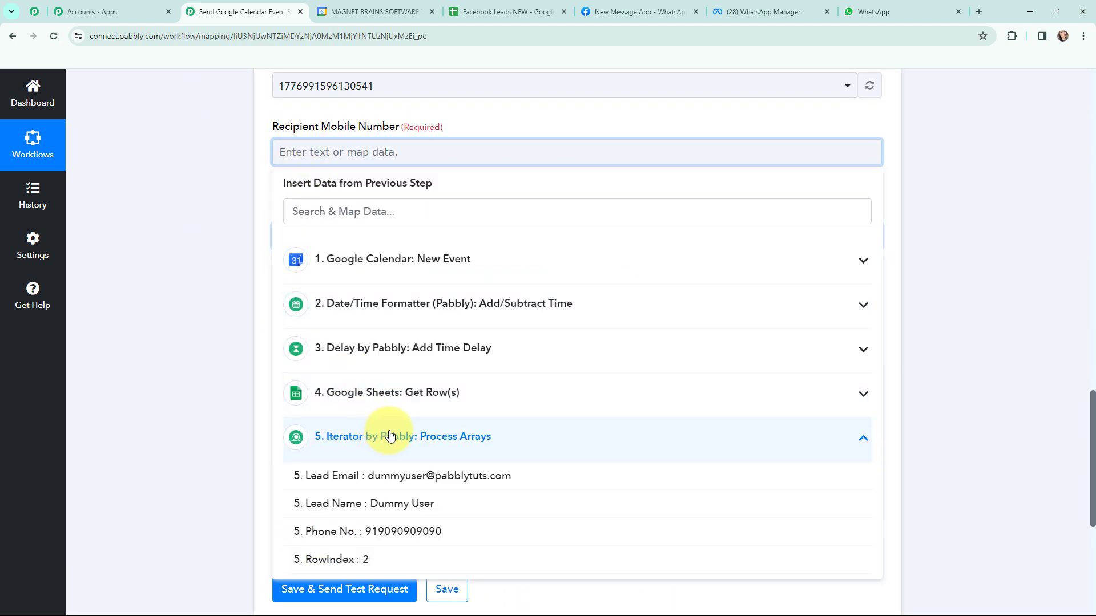
{"action": "left_click", "coordinate": [416, 531]}
{"action": "left_click", "coordinate": [234, 189]}
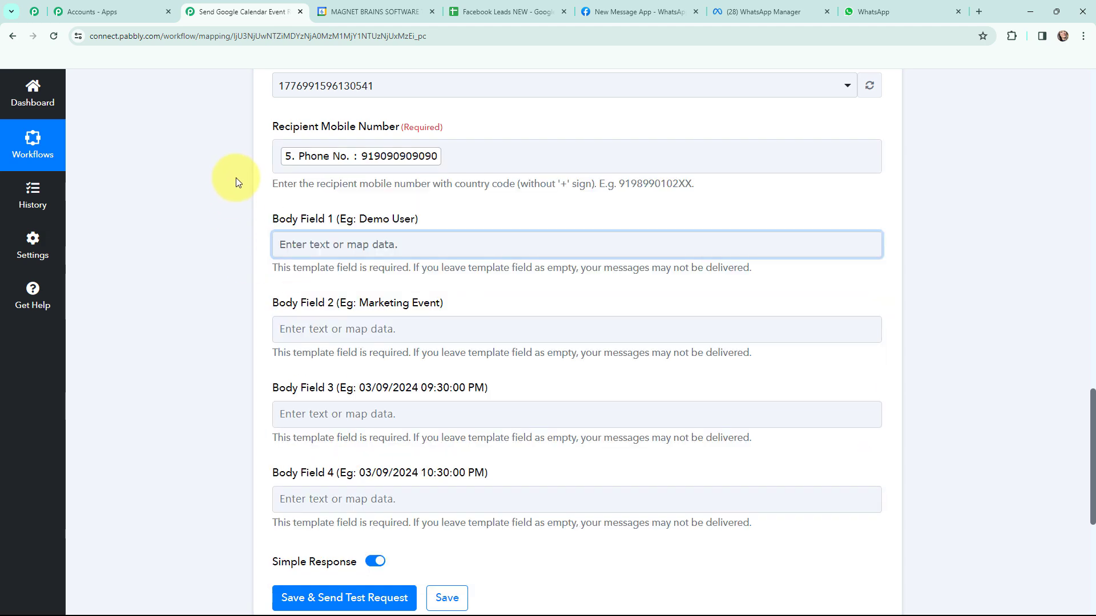
- Map Body Field 1 to the Lead Name value from the Iterator step
{"action": "scroll", "coordinate": [235, 178], "scroll_direction": "down", "scroll_amount": 1}
{"action": "left_click", "coordinate": [283, 184]}
{"action": "scroll", "coordinate": [399, 394], "scroll_direction": "down", "scroll_amount": 1}
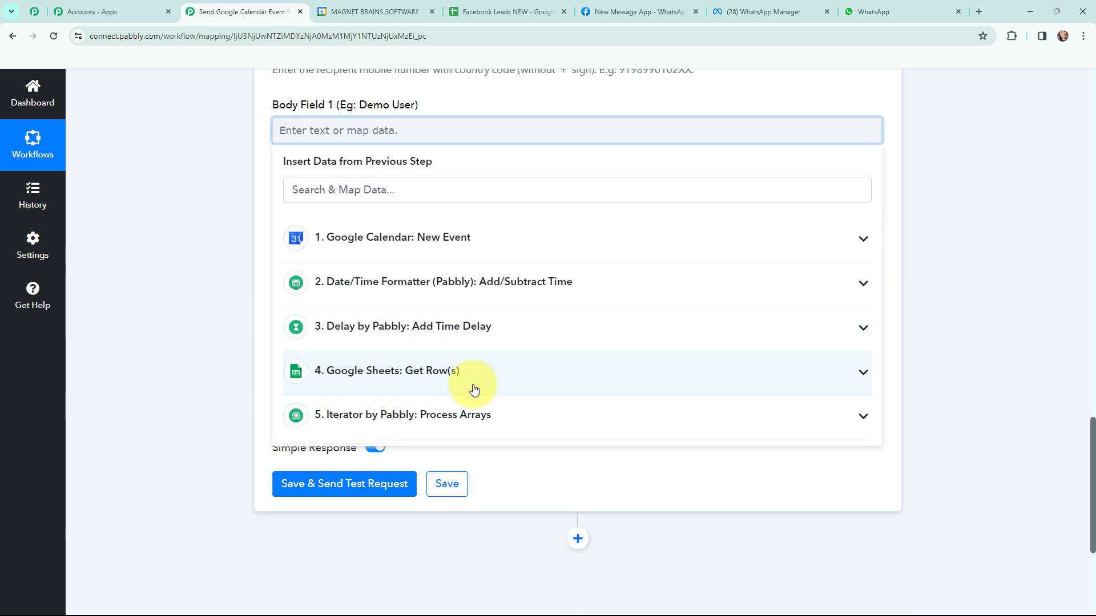
{"action": "left_click", "coordinate": [438, 416]}
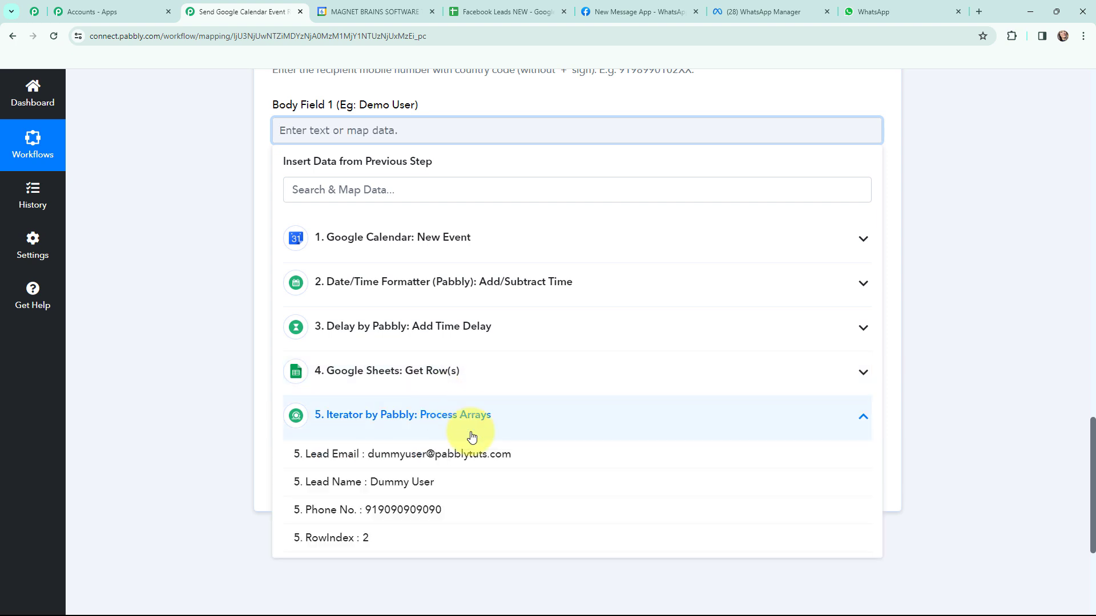
{"action": "left_click", "coordinate": [443, 481]}
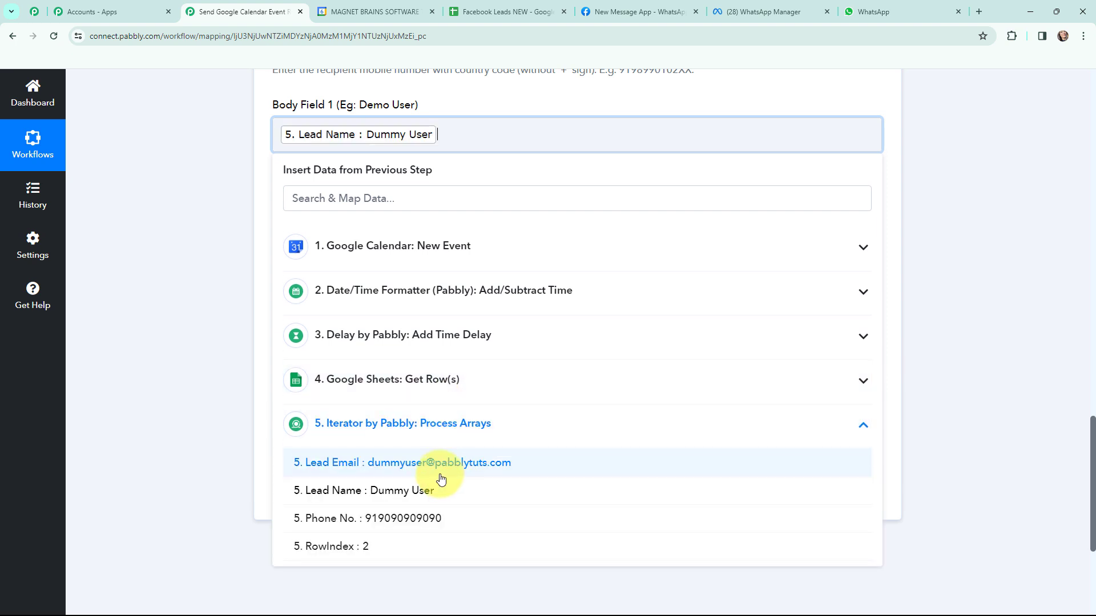
{"action": "left_click", "coordinate": [224, 238]}
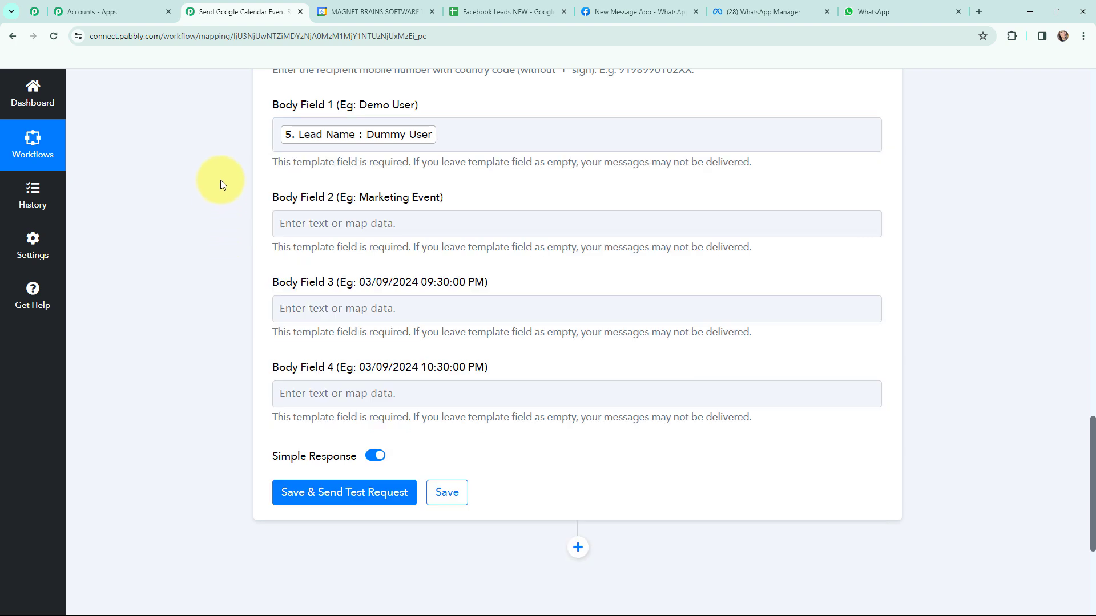
- Map Body Field 2 to the Summary value from the Google Calendar New Event step
{"action": "left_click", "coordinate": [293, 223]}
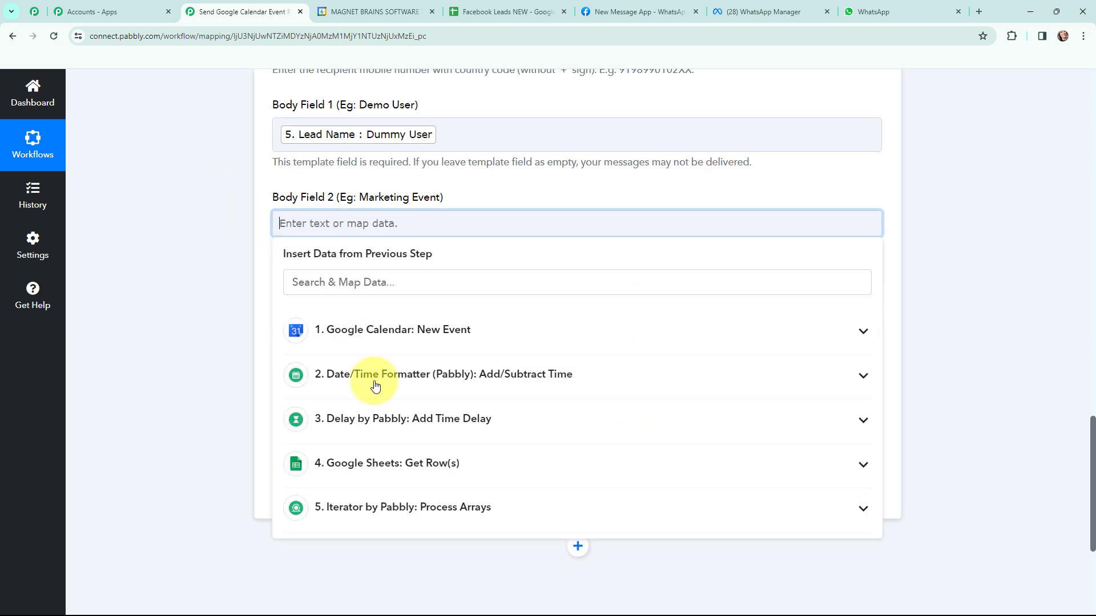
{"action": "left_click", "coordinate": [471, 345]}
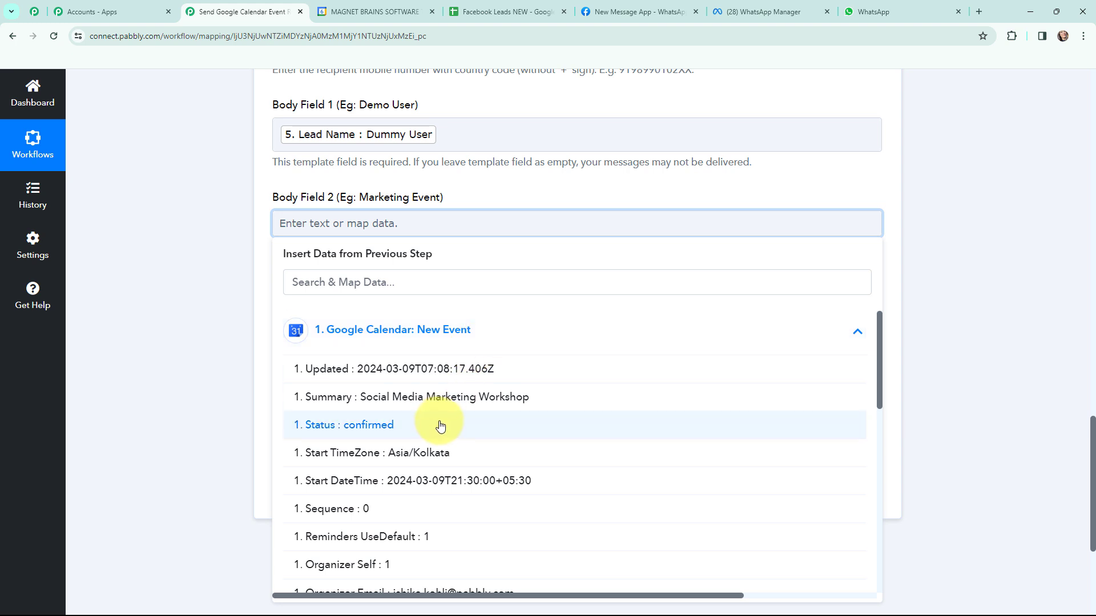
{"action": "left_click", "coordinate": [435, 404]}
{"action": "left_click", "coordinate": [204, 227]}
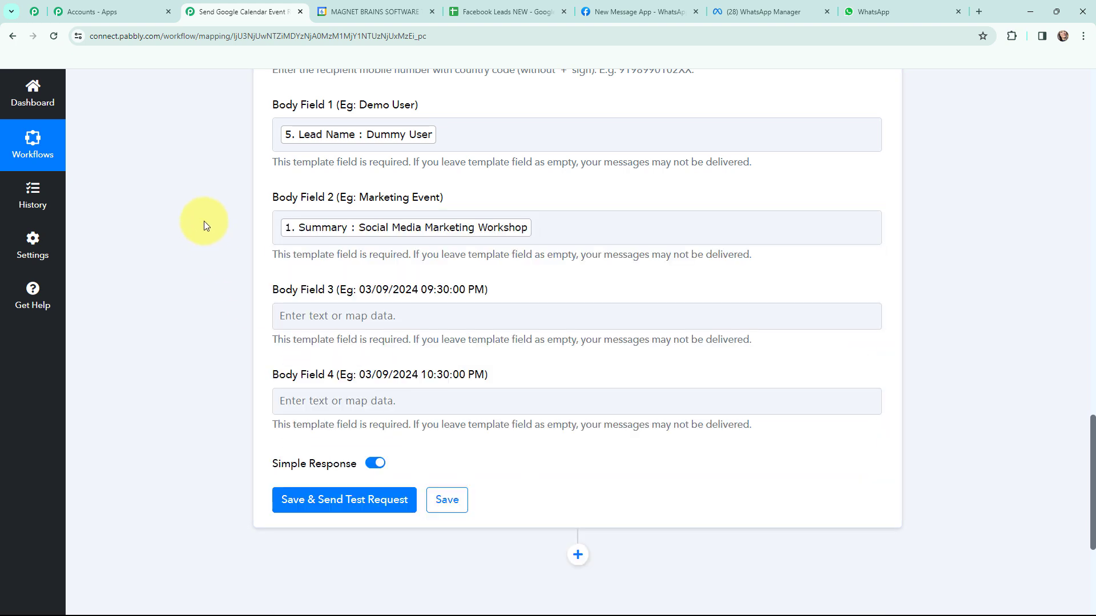
- Examine the Start DateTime value available for Body Field 3, compare it with the event's time in Google Calendar, and return to the workflow
{"action": "scroll", "coordinate": [299, 214], "scroll_direction": "down", "scroll_amount": 2}
{"action": "left_click", "coordinate": [325, 205]}
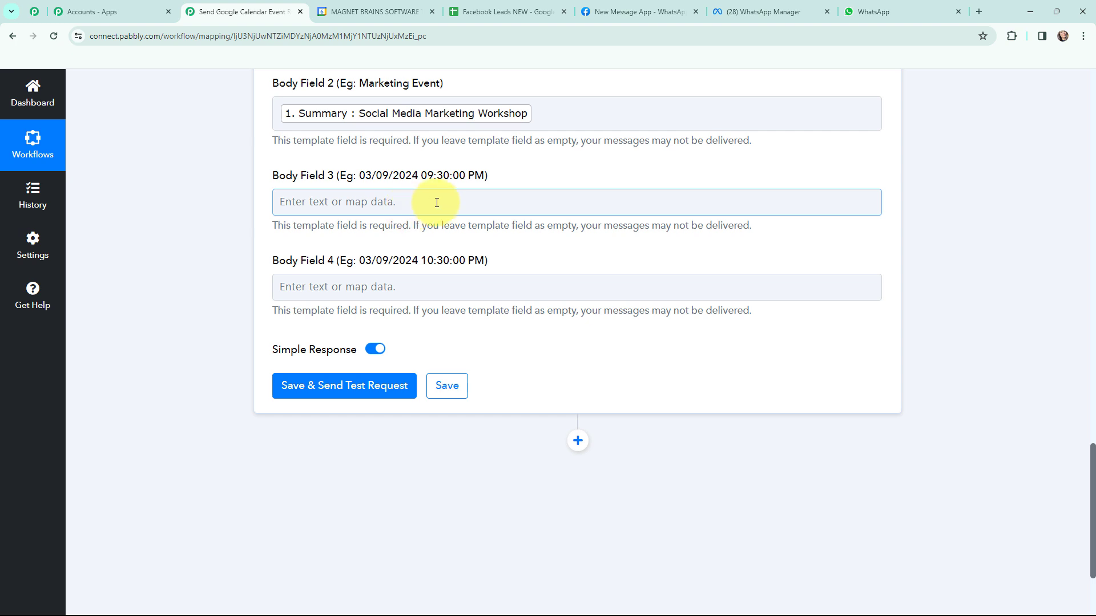
{"action": "left_click", "coordinate": [420, 241]}
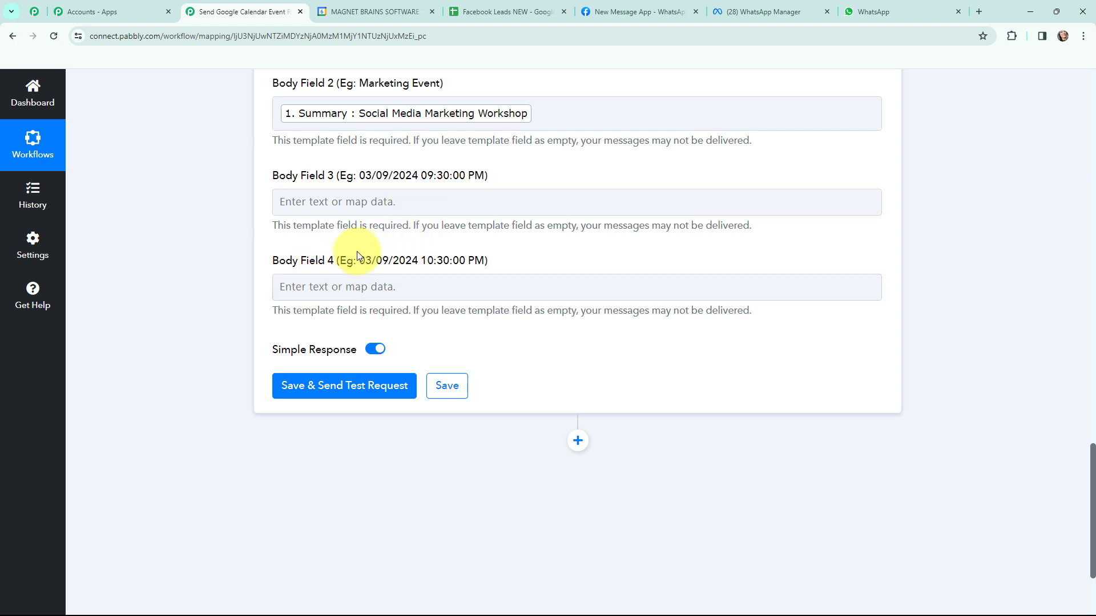
{"action": "left_click", "coordinate": [379, 202]}
{"action": "scroll", "coordinate": [324, 197], "scroll_direction": "down", "scroll_amount": 1}
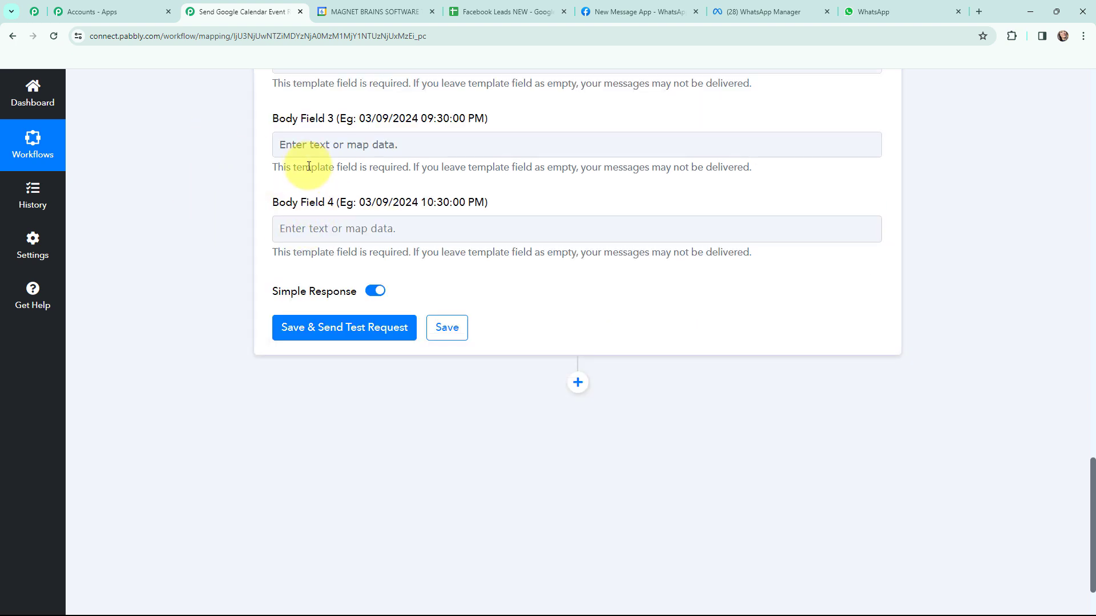
{"action": "left_click", "coordinate": [294, 144]}
{"action": "left_click", "coordinate": [371, 260]}
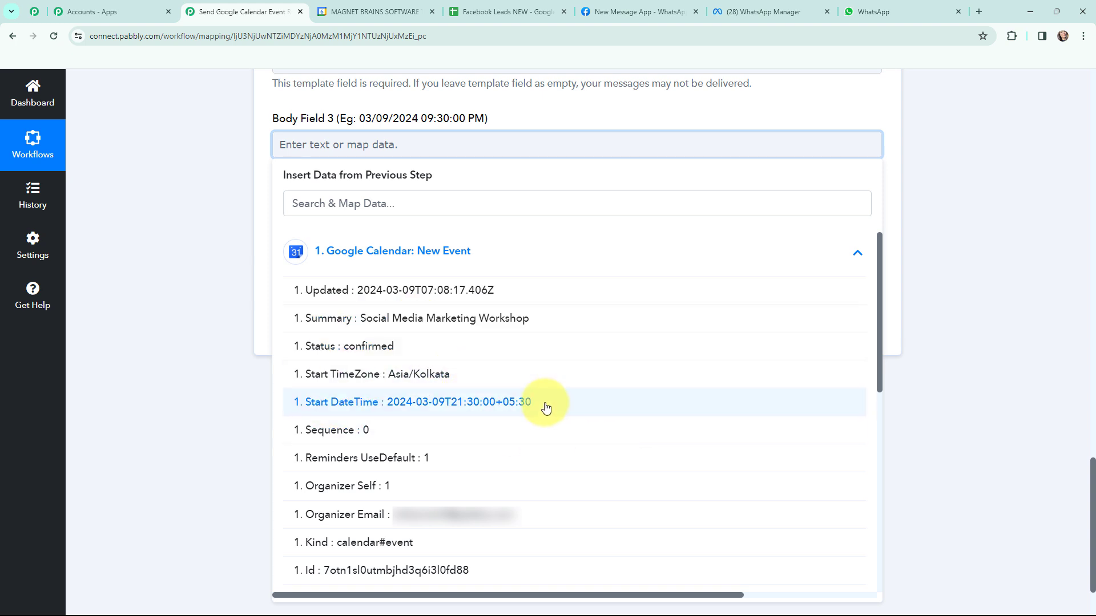
{"action": "left_click", "coordinate": [398, 11]}
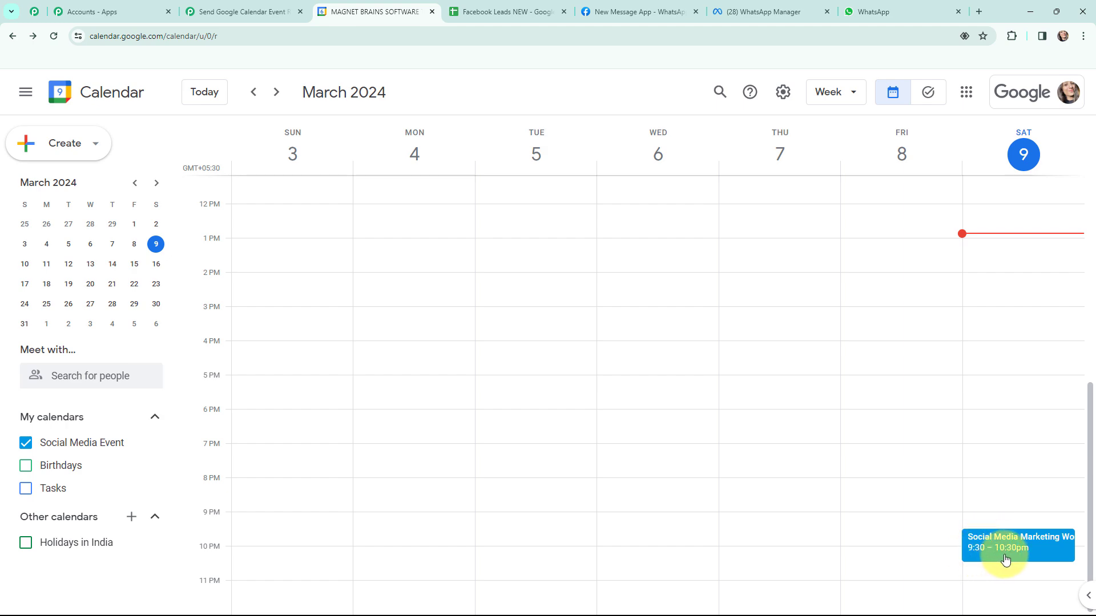
{"action": "left_click", "coordinate": [257, 12]}
{"action": "scroll", "coordinate": [214, 217], "scroll_direction": "down", "scroll_amount": 9}
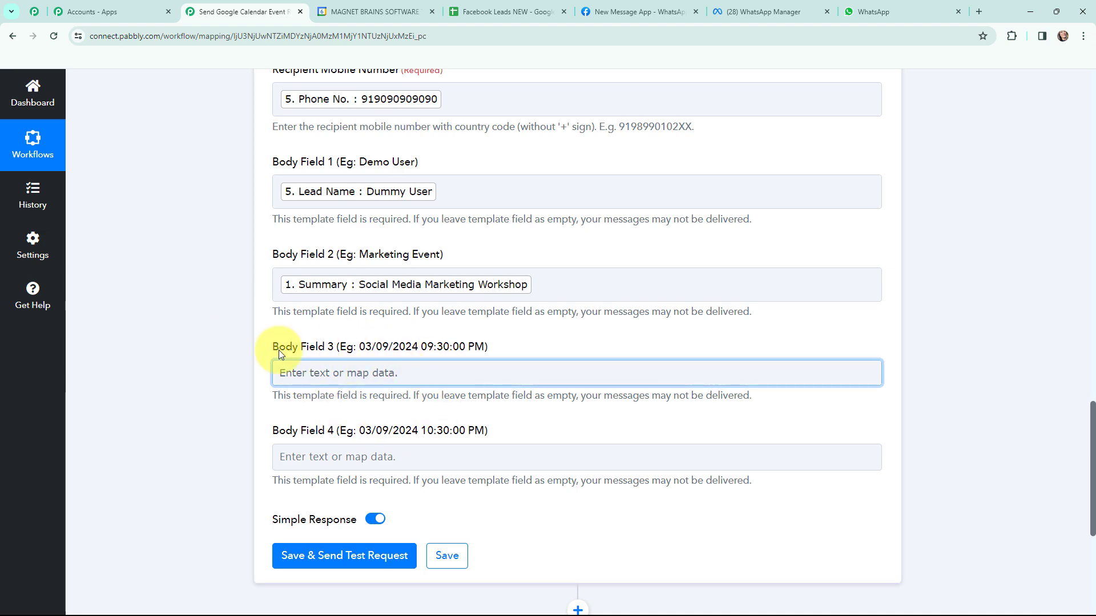
- Add and connect a Date/Time Formatter (Pabbly) action with the event Format Date with Time Zone between the Iterator and WhatsApp Cloud API steps
{"action": "scroll", "coordinate": [213, 330], "scroll_direction": "up", "scroll_amount": 12}
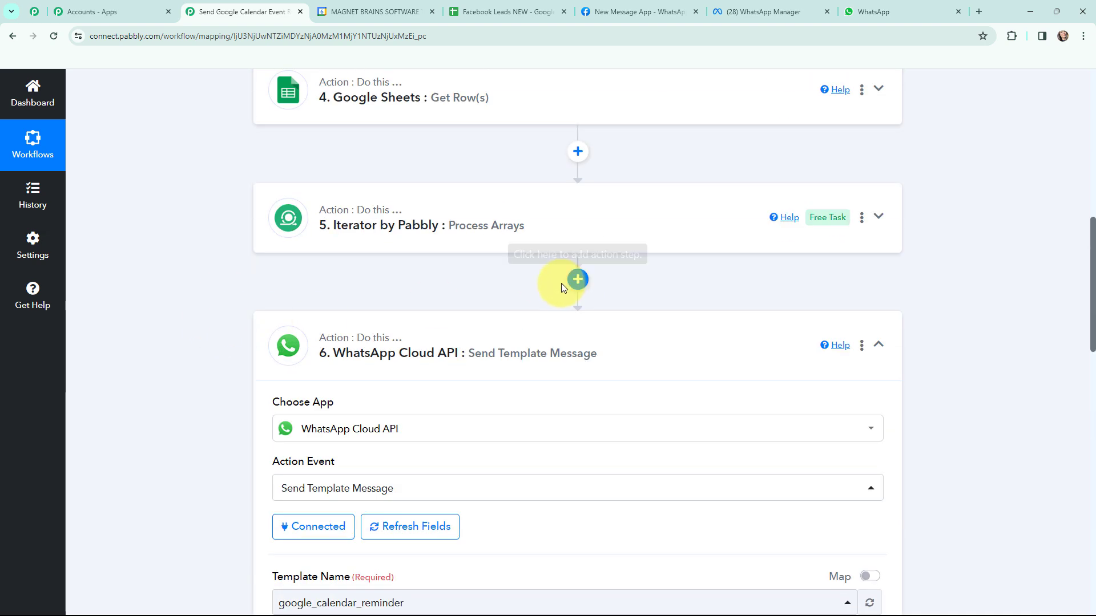
{"action": "left_click", "coordinate": [576, 280]}
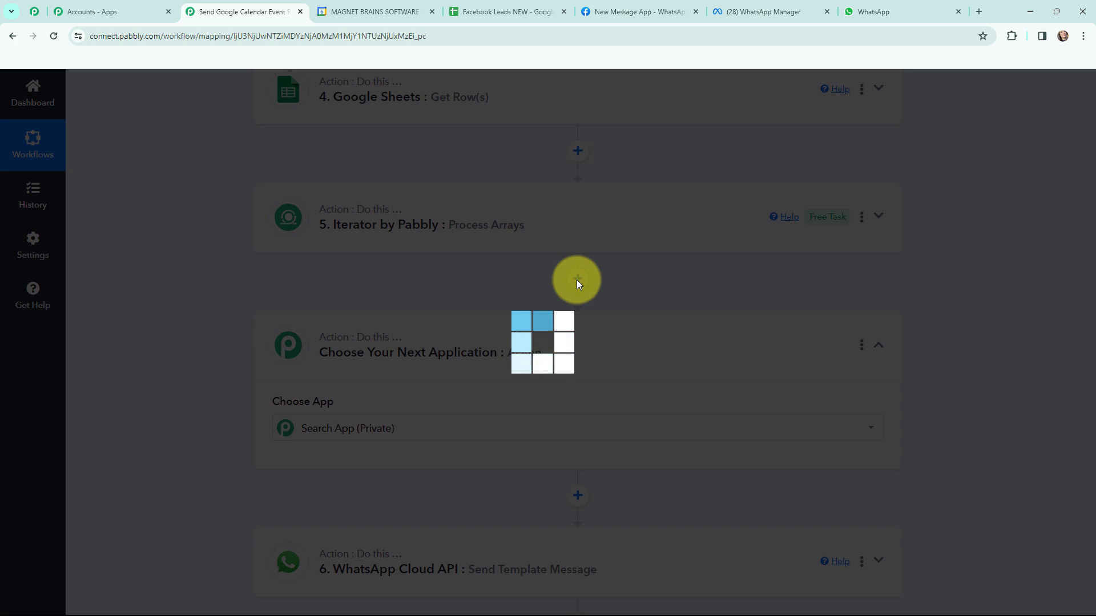
{"action": "type", "text": "date"}
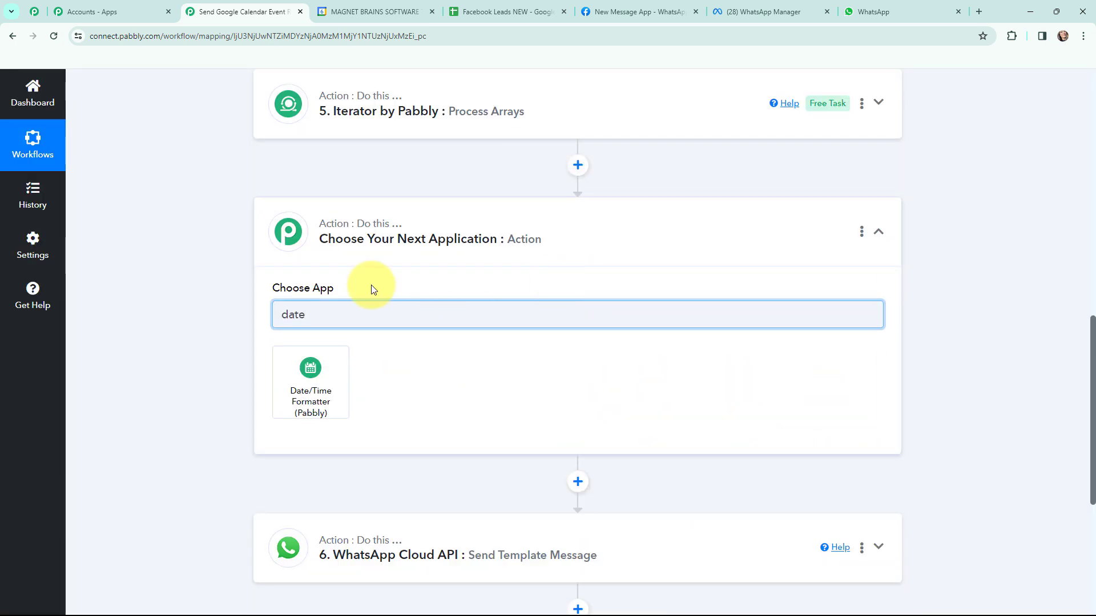
{"action": "left_click", "coordinate": [295, 376]}
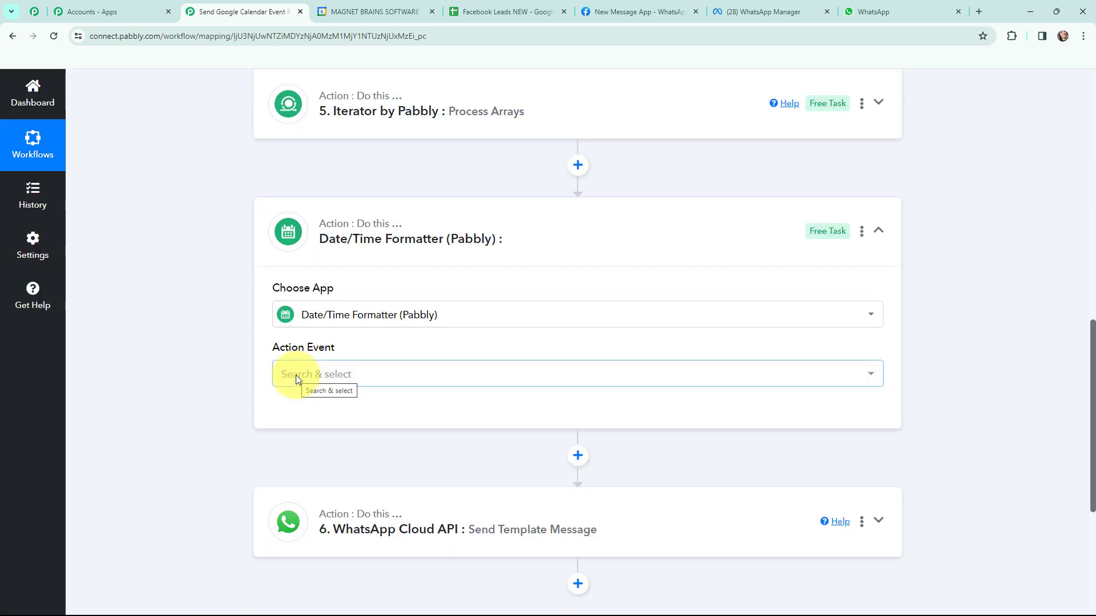
{"action": "left_click", "coordinate": [296, 375]}
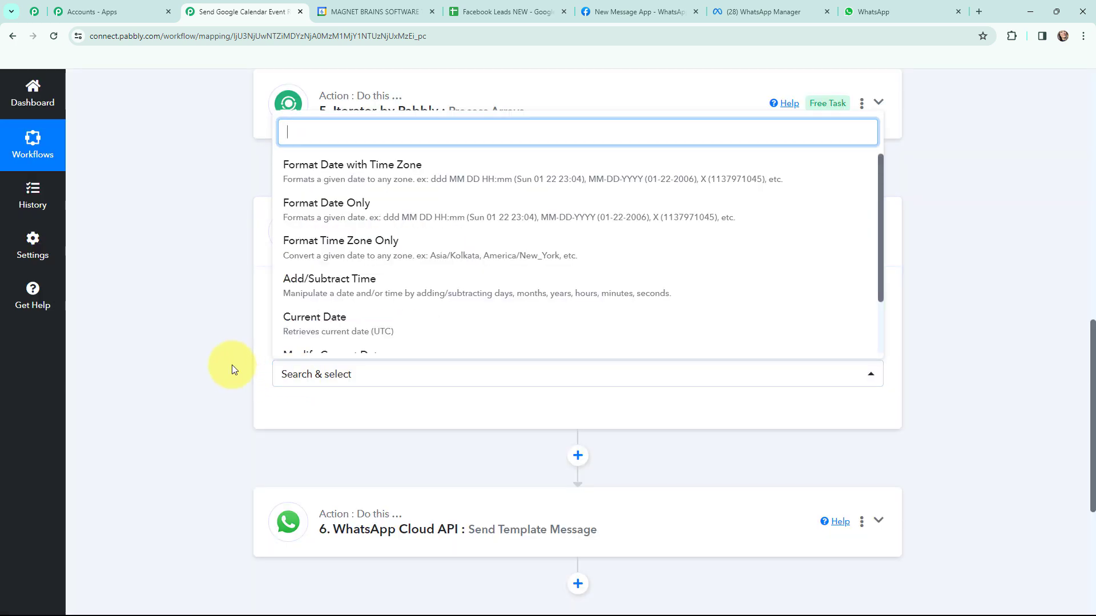
{"action": "left_click", "coordinate": [322, 166]}
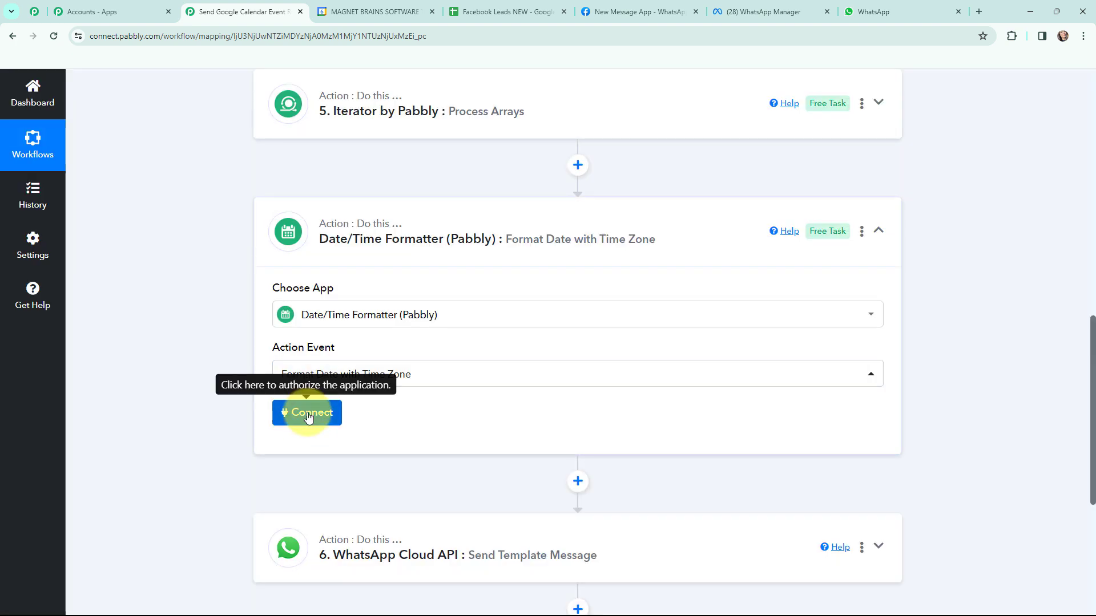
{"action": "left_click", "coordinate": [312, 412]}
- Map the formatter's Date field to the Start DateTime value from the Google Calendar New Event step
{"action": "scroll", "coordinate": [245, 367], "scroll_direction": "down", "scroll_amount": 5}
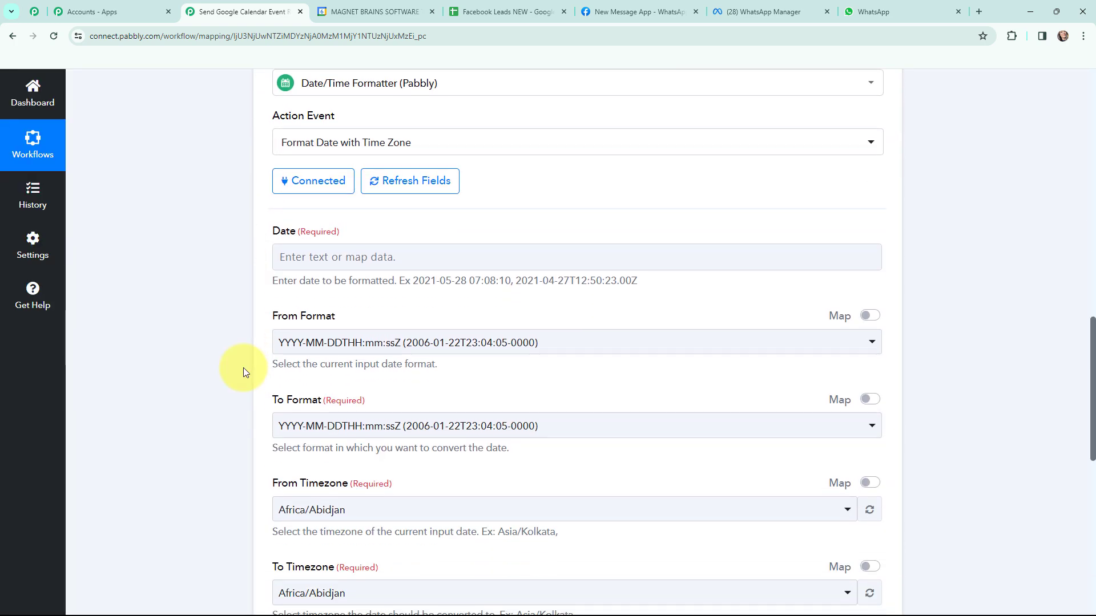
{"action": "left_click", "coordinate": [307, 207]}
{"action": "left_click", "coordinate": [334, 316]}
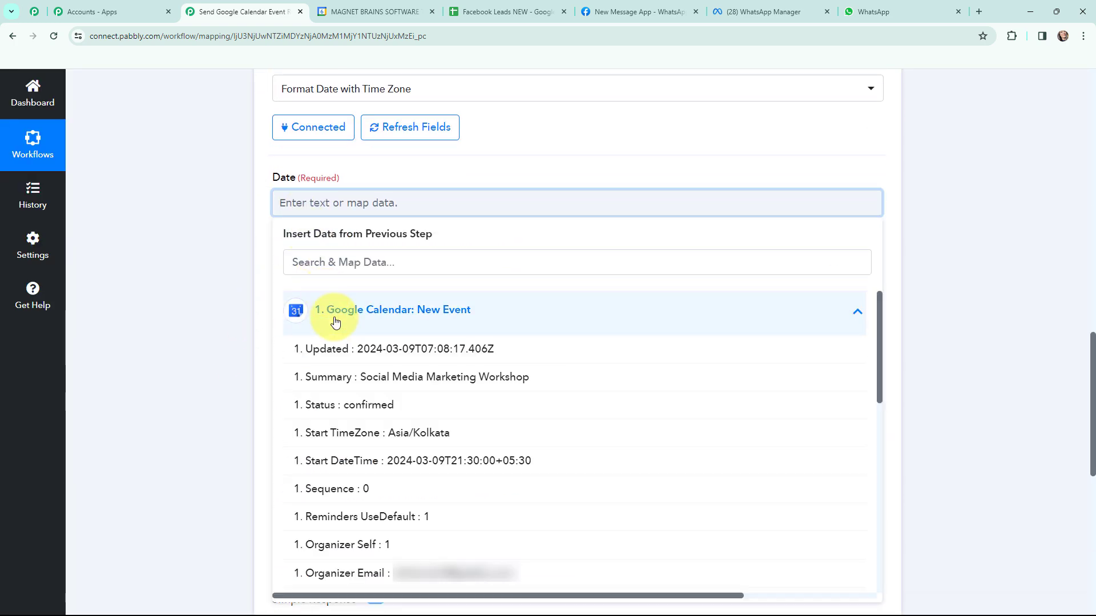
{"action": "left_click", "coordinate": [447, 459]}
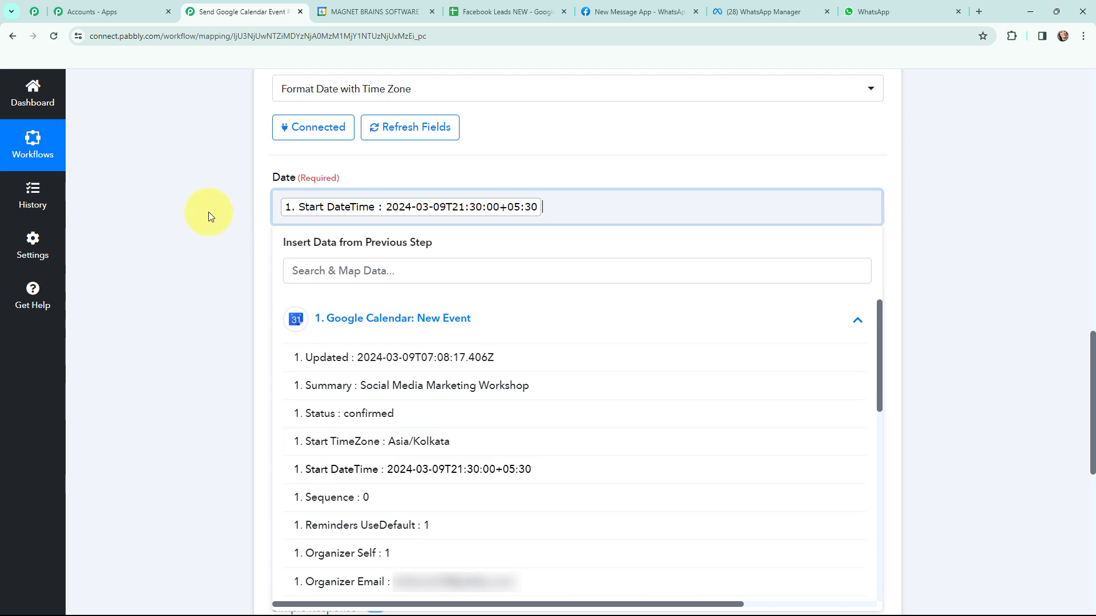
{"action": "left_click", "coordinate": [208, 214]}
- Keep From Format as YYYY-MM-DDTHH:mm:ssZ and set To Format to MM/DD/YYYY hh:mm:ss A
{"action": "scroll", "coordinate": [207, 215], "scroll_direction": "down", "scroll_amount": 2}
{"action": "scroll", "coordinate": [228, 222], "scroll_direction": "up", "scroll_amount": 1}
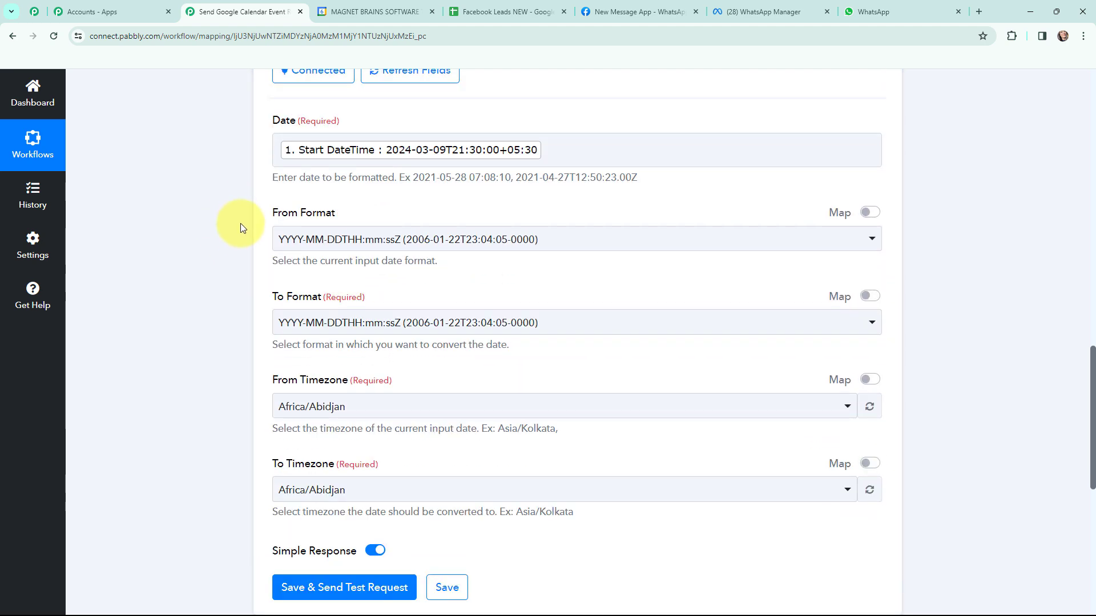
{"action": "left_click", "coordinate": [357, 239]}
{"action": "left_click", "coordinate": [425, 304]}
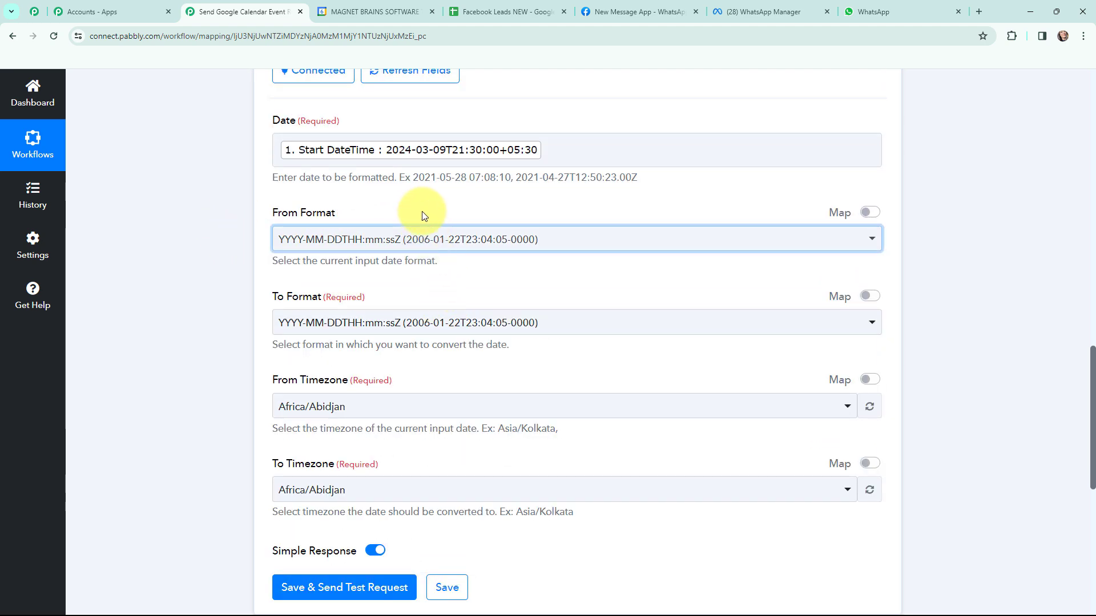
{"action": "left_click", "coordinate": [428, 323]}
{"action": "scroll", "coordinate": [628, 254], "scroll_direction": "down", "scroll_amount": 5}
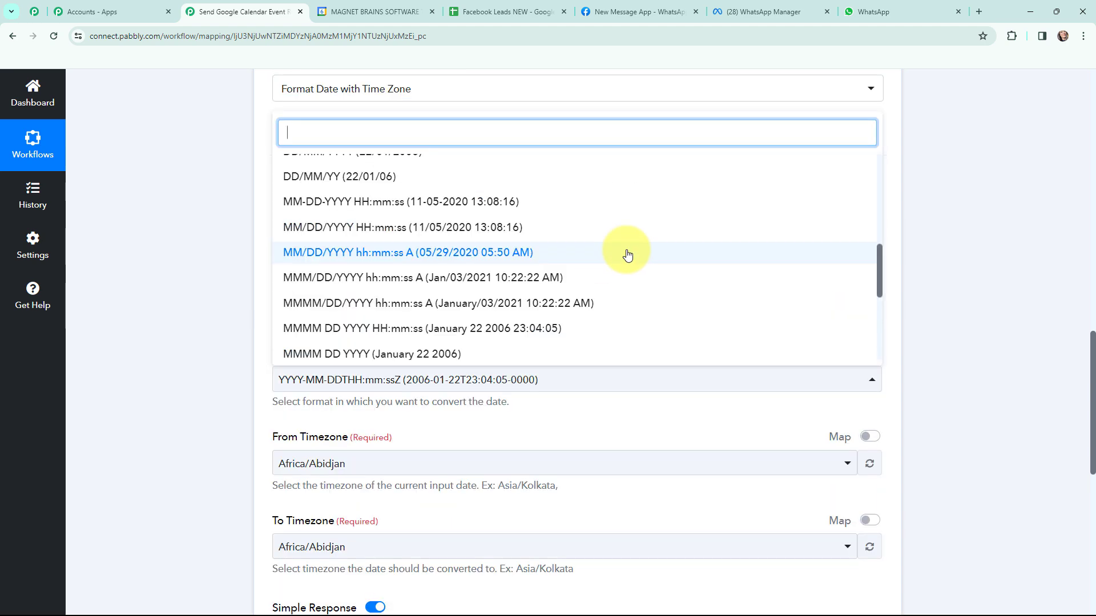
{"action": "left_click", "coordinate": [577, 258]}
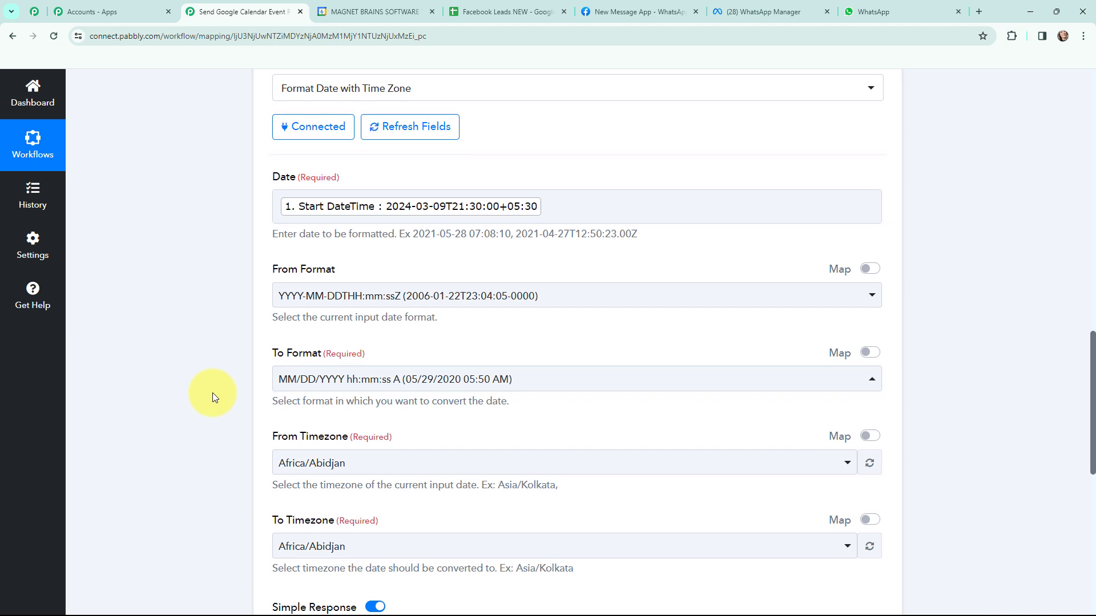
- Set both the From Timezone and To Timezone of the Date/Time Formatter step to Asia/Kolkata
{"action": "scroll", "coordinate": [212, 393], "scroll_direction": "down", "scroll_amount": 2}
{"action": "left_click", "coordinate": [294, 349]}
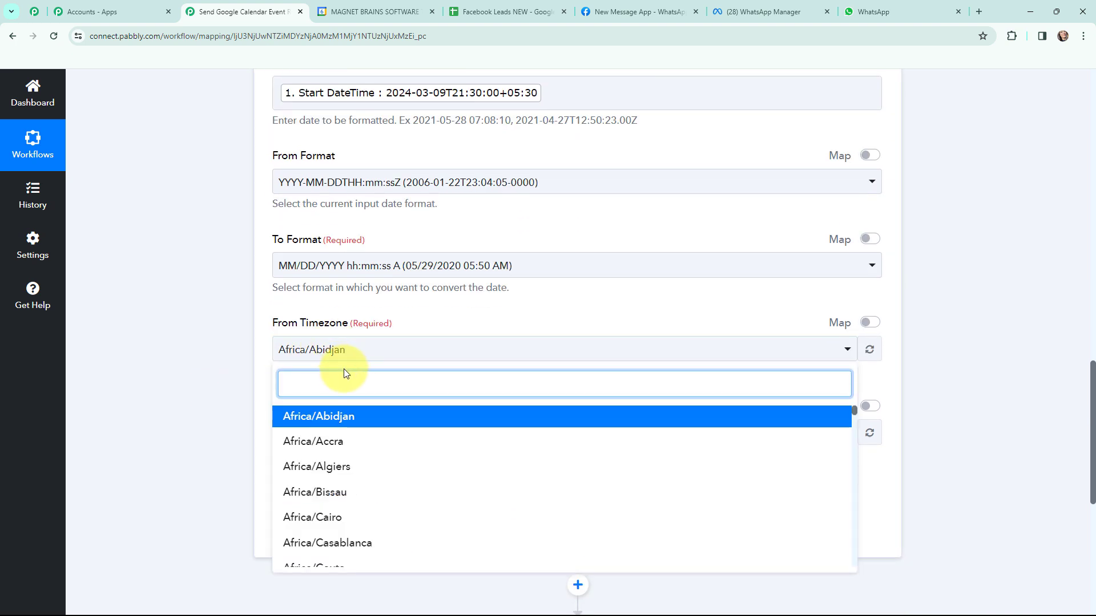
{"action": "type", "text": "asi"}
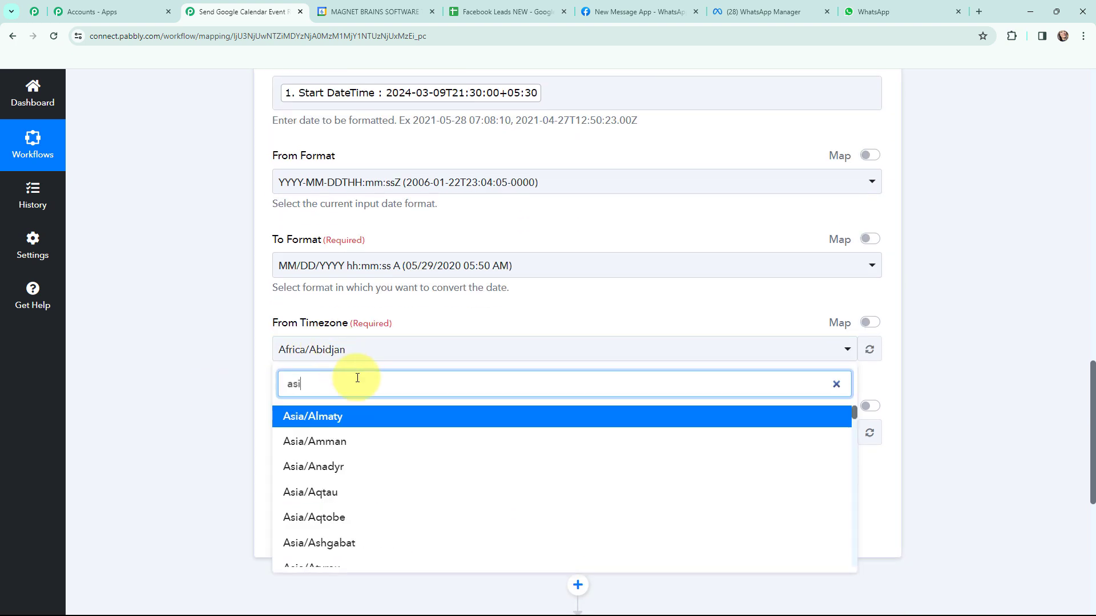
{"action": "type", "text": "a/kol"}
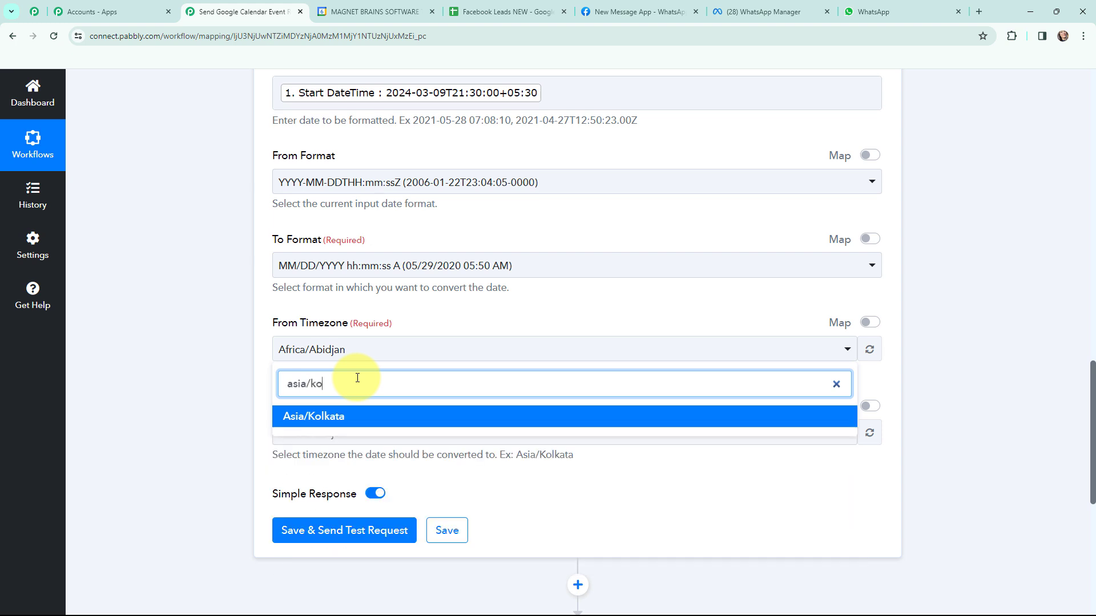
{"action": "left_click", "coordinate": [404, 416]}
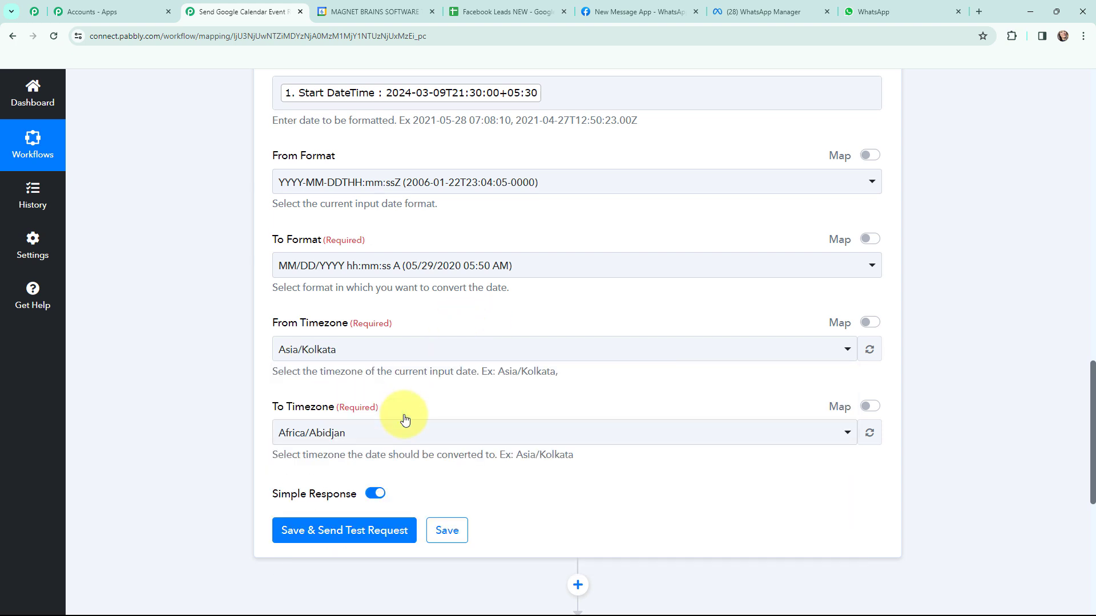
{"action": "left_click", "coordinate": [366, 437]}
{"action": "type", "text": "asia"}
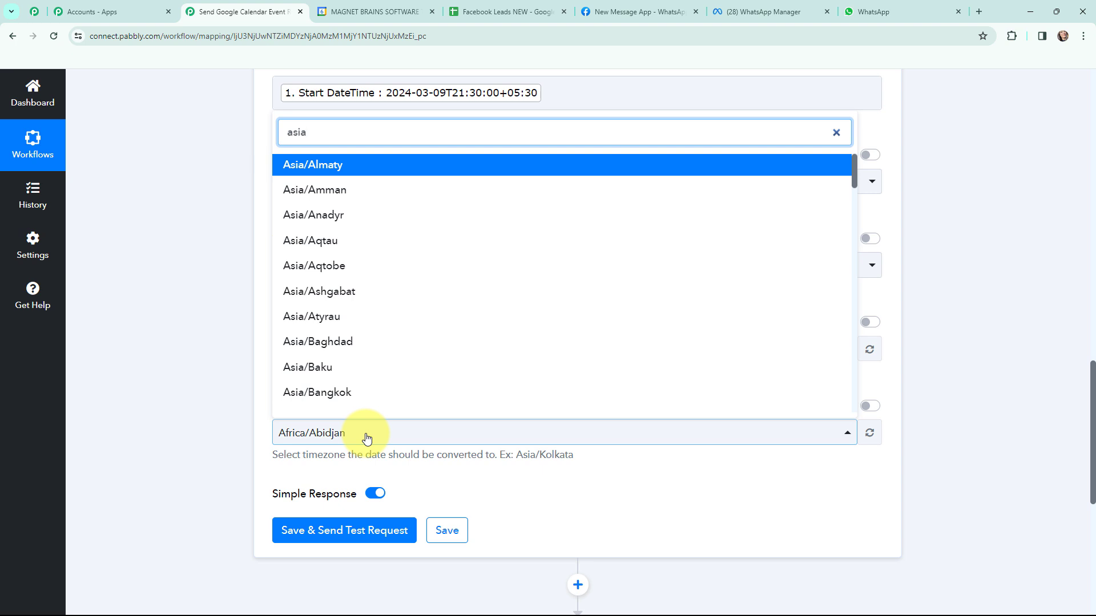
{"action": "type", "text": "/kol"}
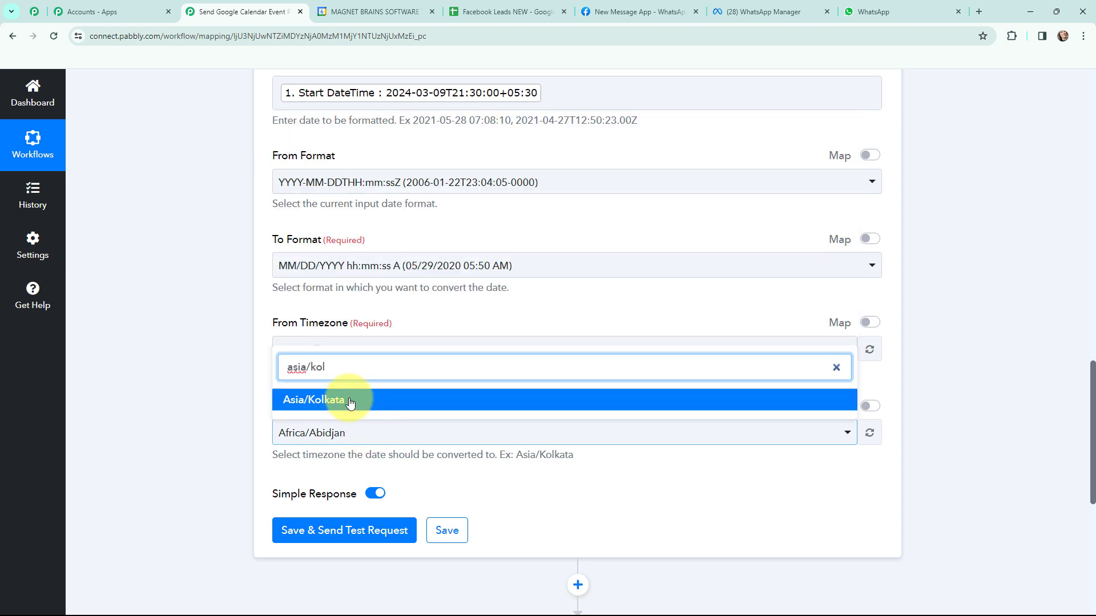
{"action": "left_click", "coordinate": [348, 400]}
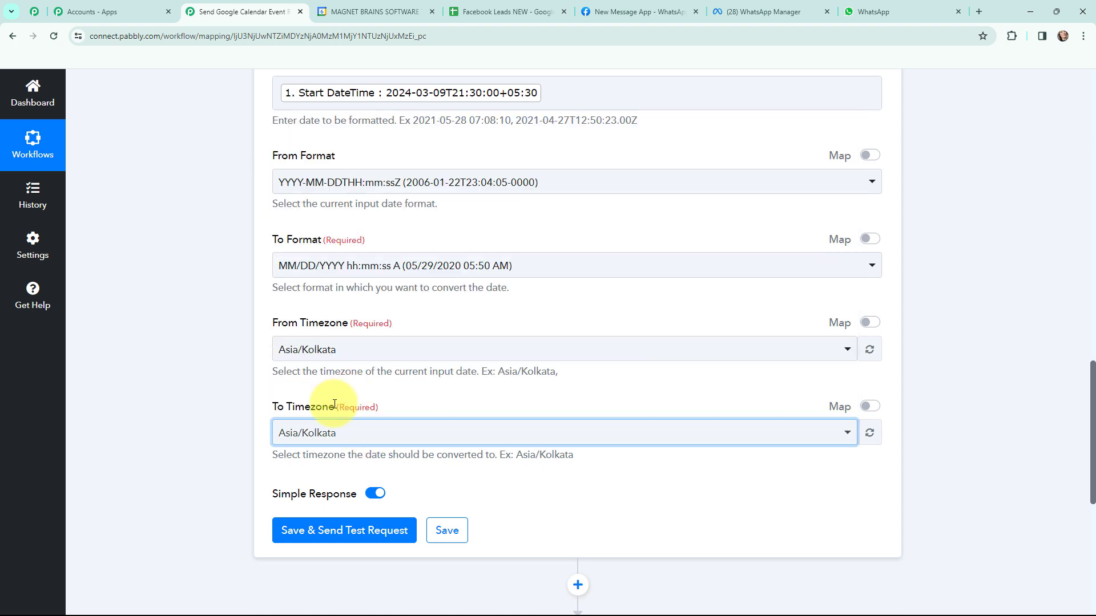
{"action": "left_click", "coordinate": [222, 352]}
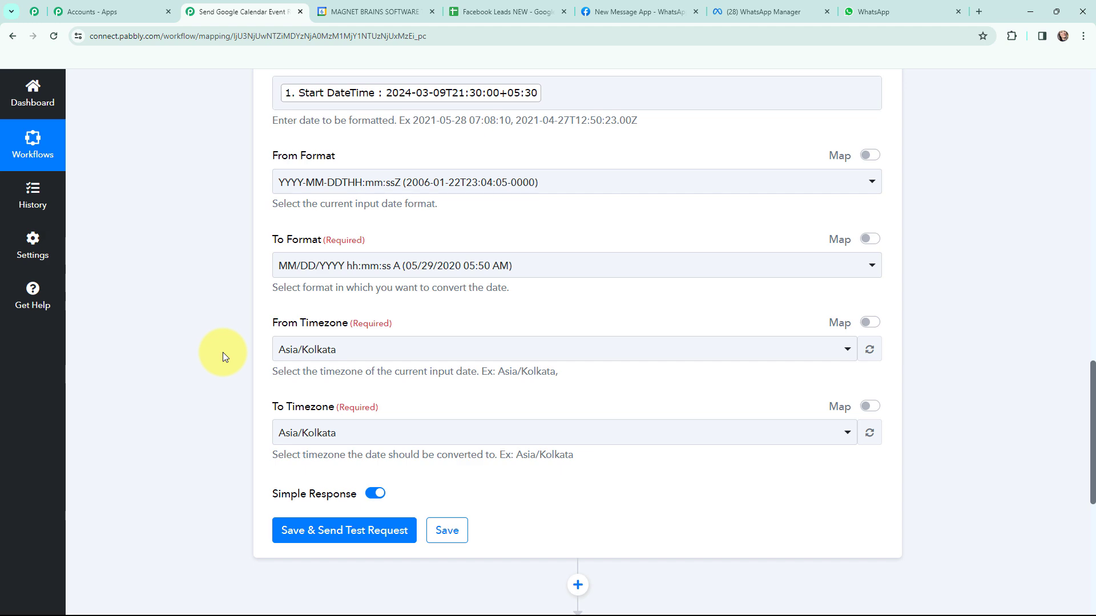
- Save the Format Date with Time Zone step and send a test request to get its response
{"action": "scroll", "coordinate": [223, 352], "scroll_direction": "up", "scroll_amount": 1}
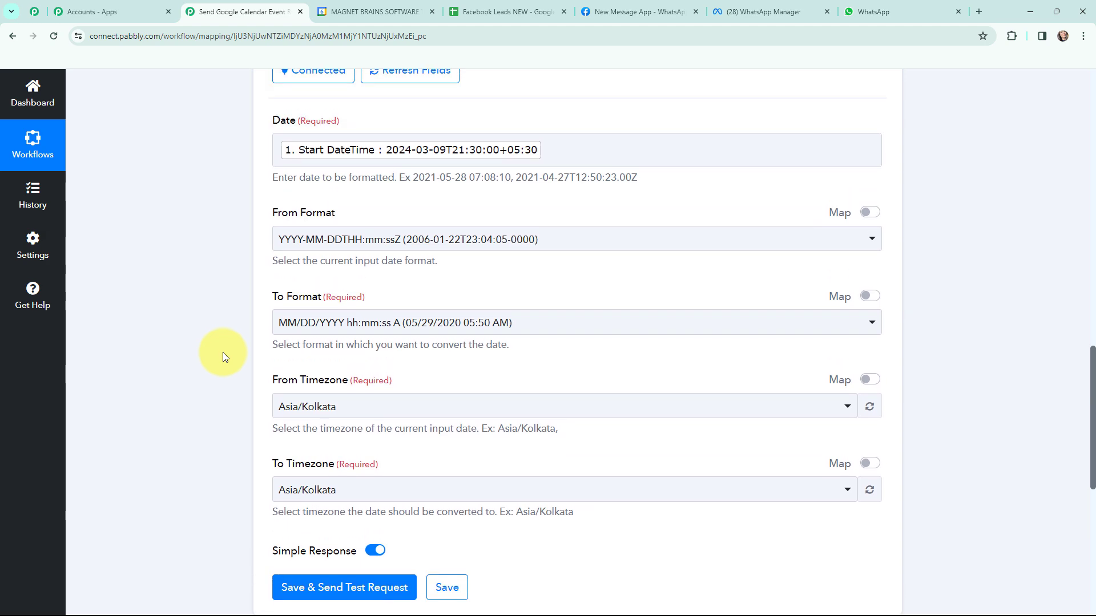
{"action": "scroll", "coordinate": [223, 354], "scroll_direction": "down", "scroll_amount": 3}
{"action": "left_click", "coordinate": [347, 420]}
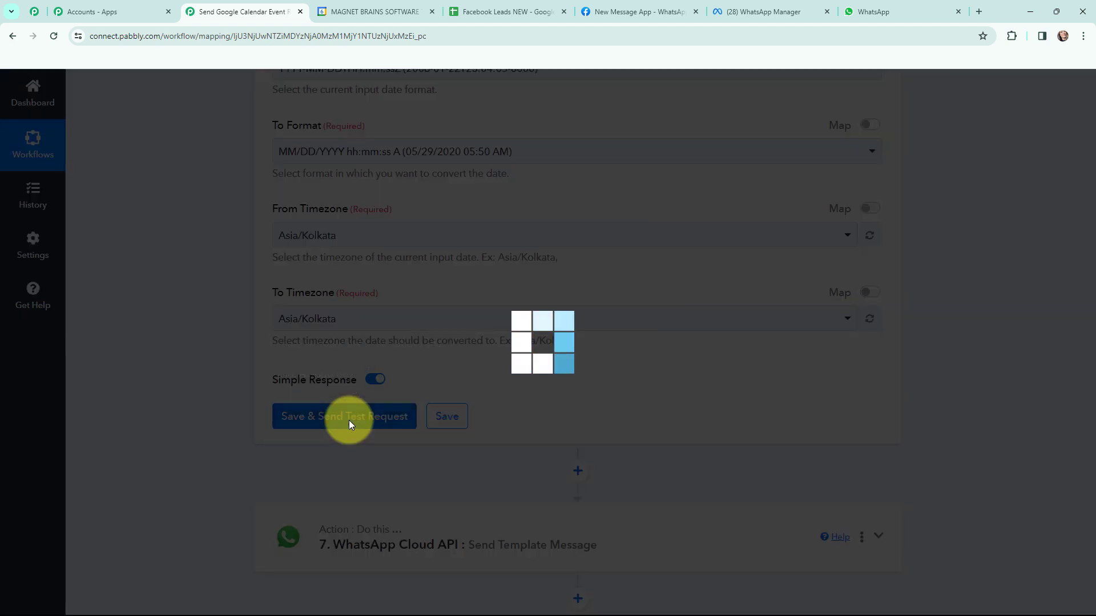
{"action": "scroll", "coordinate": [582, 425], "scroll_direction": "down", "scroll_amount": 2}
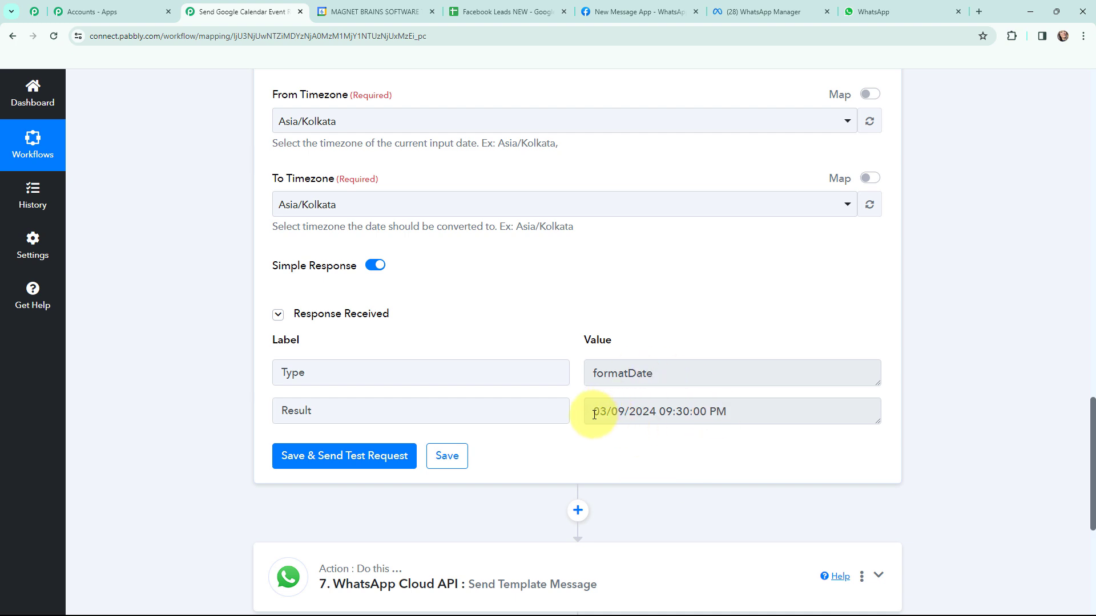
- Compare the formatter's Result date and time with the event's start in Google Calendar, and return to the workflow
{"action": "left_click_drag", "start_coordinate": [594, 415], "coordinate": [732, 416]}
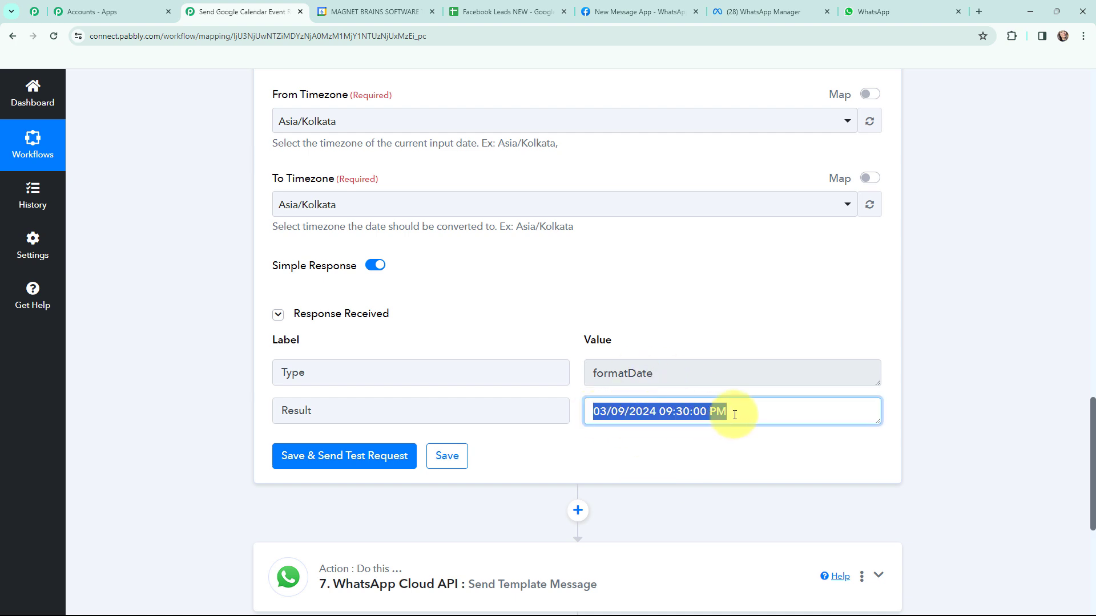
{"action": "left_click", "coordinate": [735, 415]}
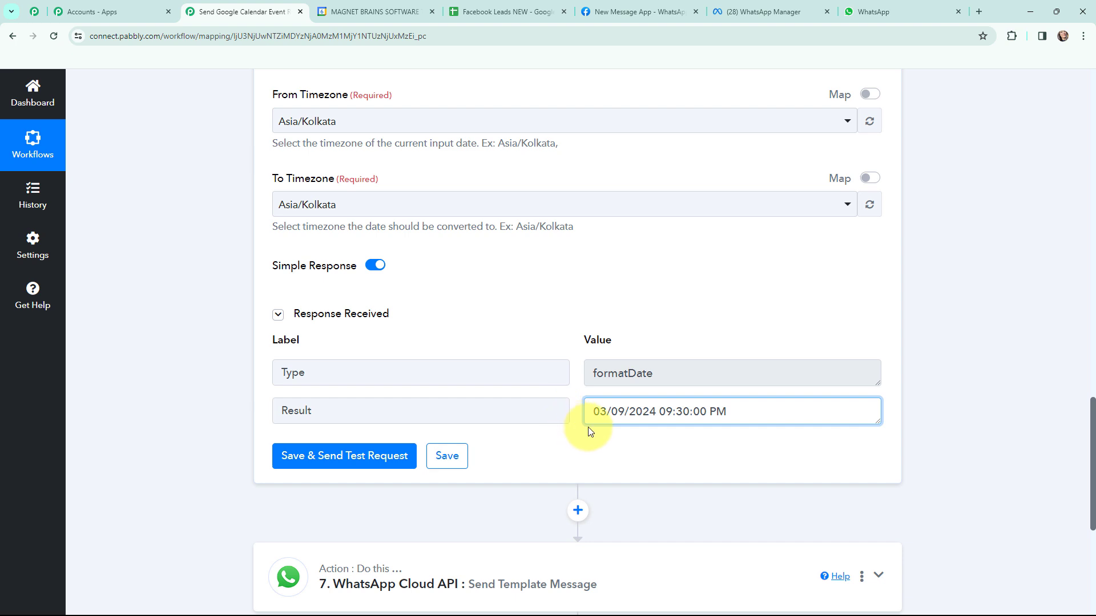
{"action": "left_click_drag", "start_coordinate": [594, 411], "coordinate": [660, 411]}
{"action": "left_click", "coordinate": [709, 402]}
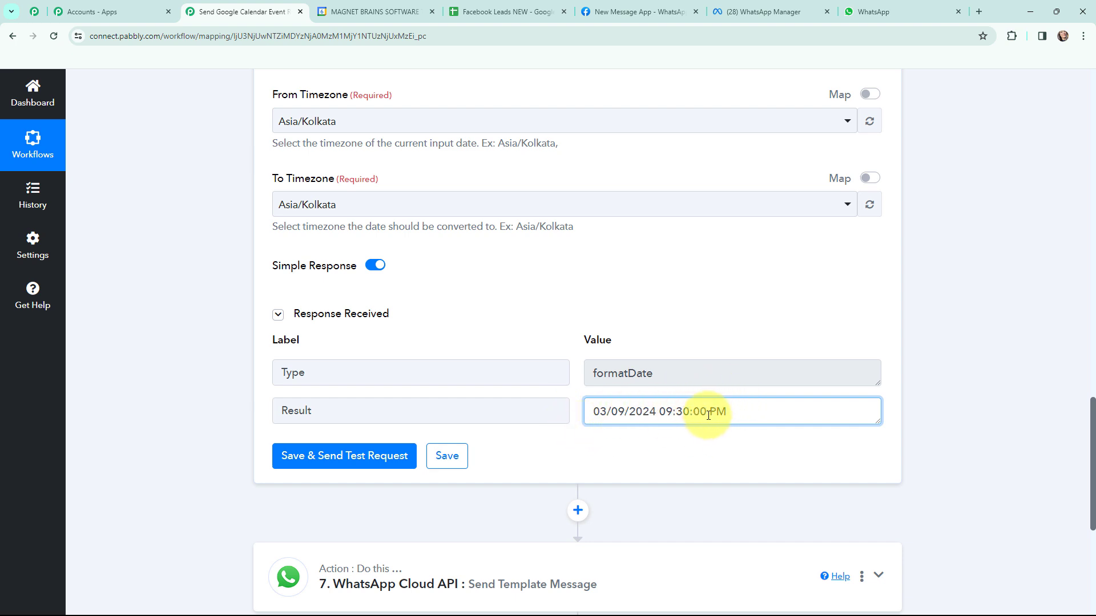
{"action": "left_click", "coordinate": [372, 11]}
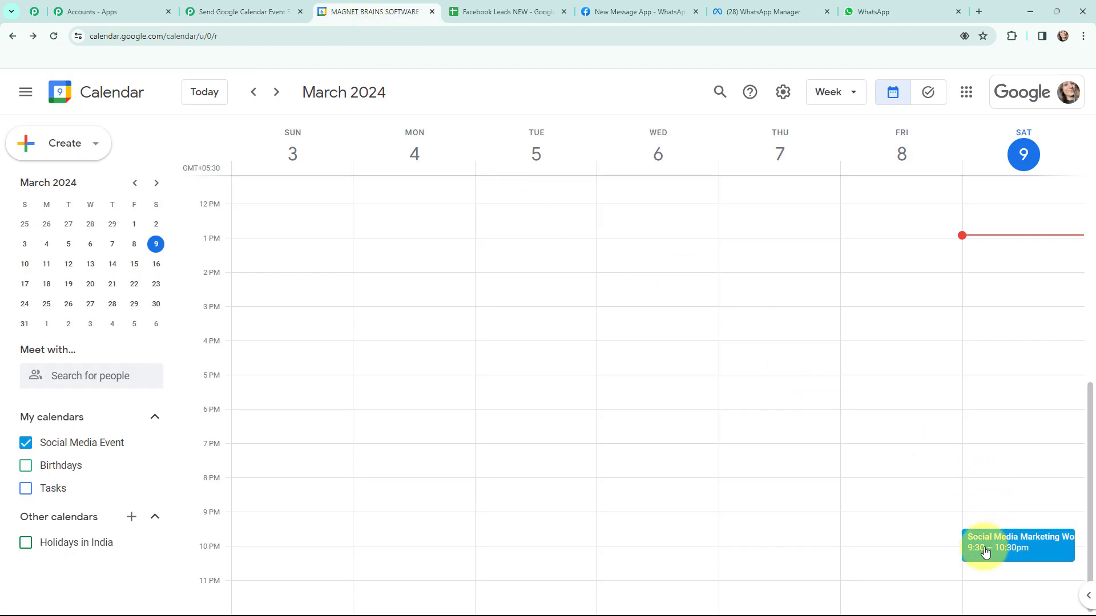
{"action": "left_click", "coordinate": [210, 9]}
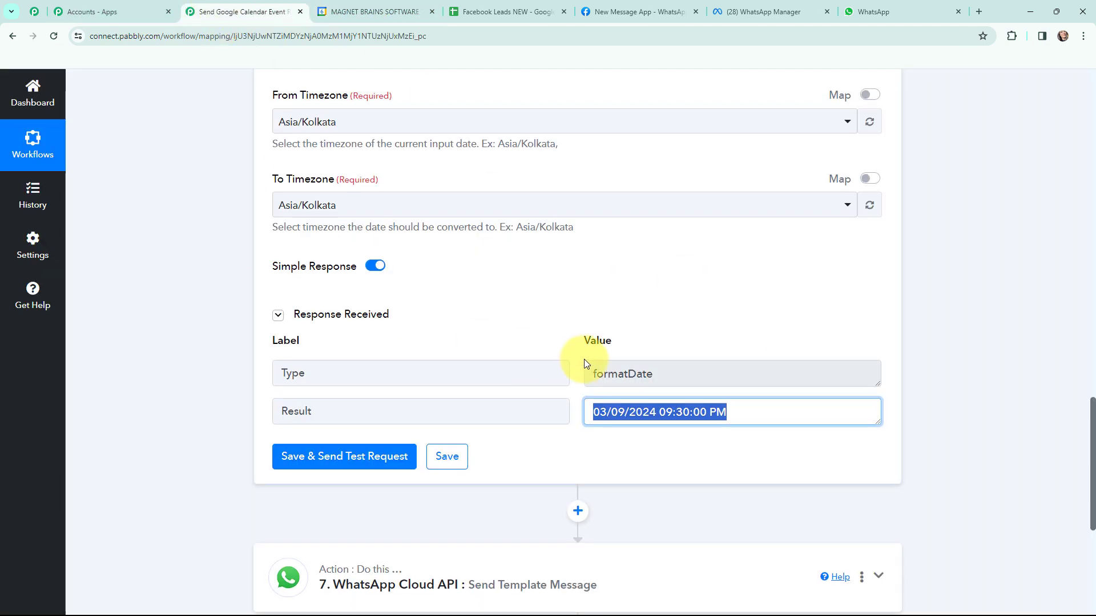
- Clone the Date/Time Formatter step with the event Format Date with Time Zone
{"action": "scroll", "coordinate": [800, 213], "scroll_direction": "up", "scroll_amount": 10}
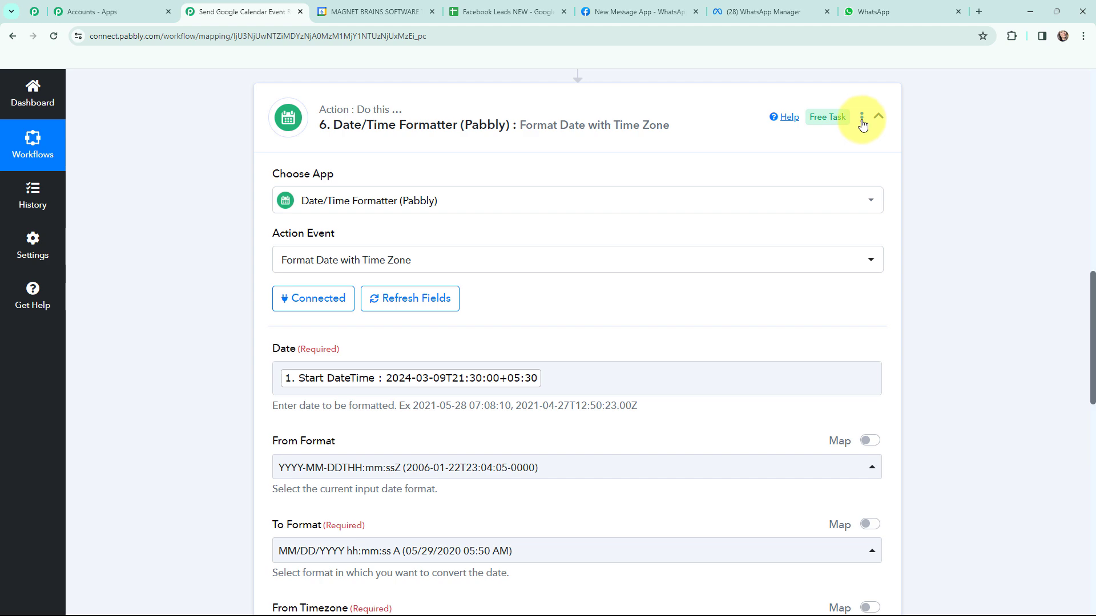
{"action": "left_click", "coordinate": [861, 120]}
{"action": "left_click", "coordinate": [807, 181]}
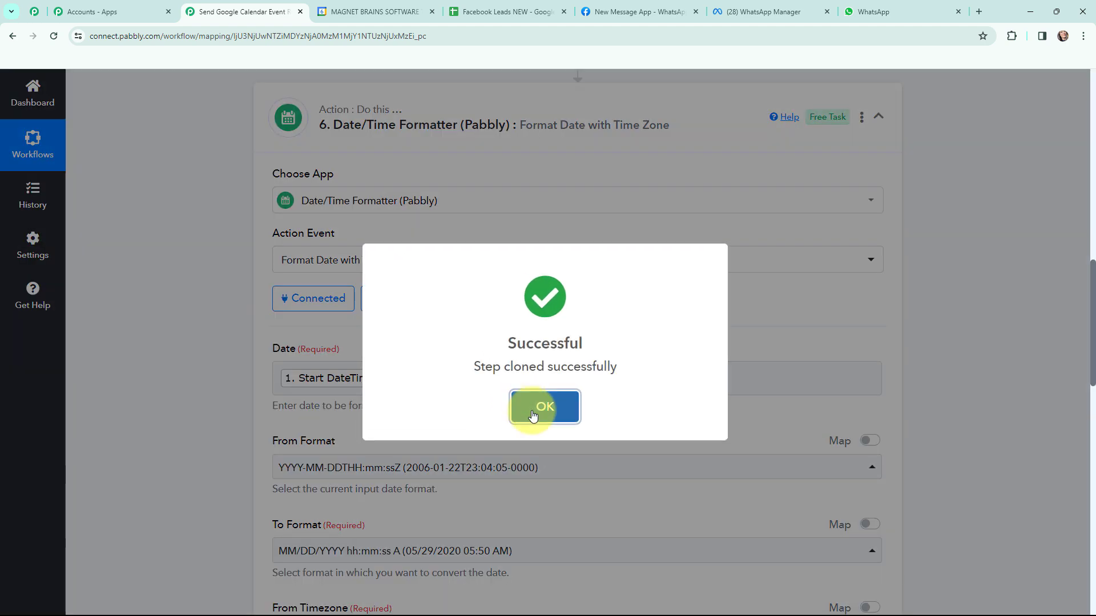
{"action": "left_click", "coordinate": [531, 405]}
- Replace the cloned formatter's Date mapping with the End DateTime value from the Google Calendar New Event step
{"action": "scroll", "coordinate": [400, 337], "scroll_direction": "down", "scroll_amount": 2}
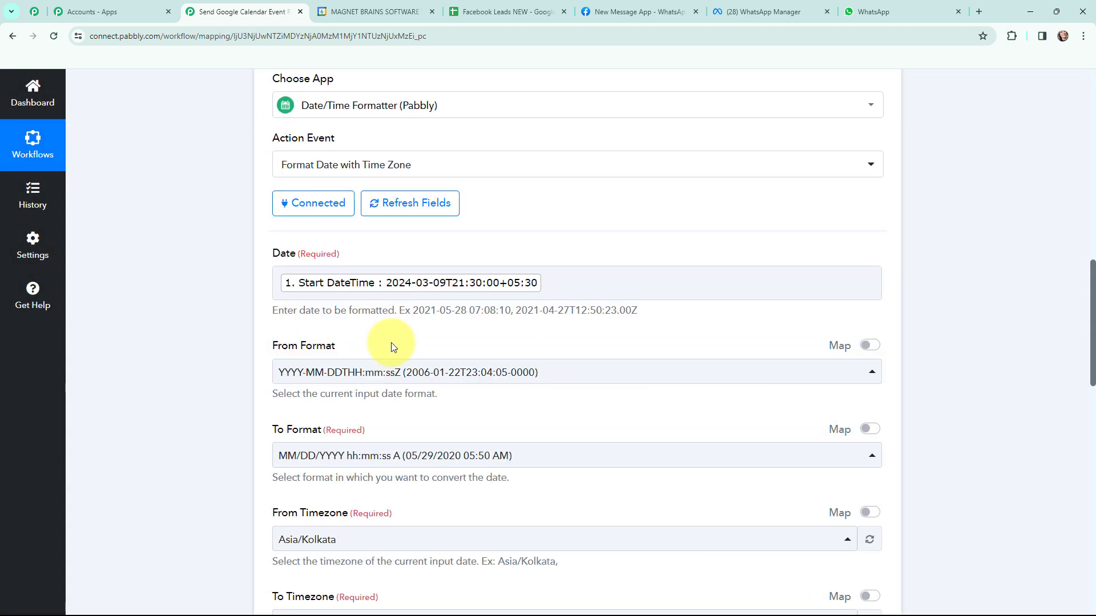
{"action": "scroll", "coordinate": [393, 347], "scroll_direction": "down", "scroll_amount": 8}
{"action": "left_click", "coordinate": [400, 430]}
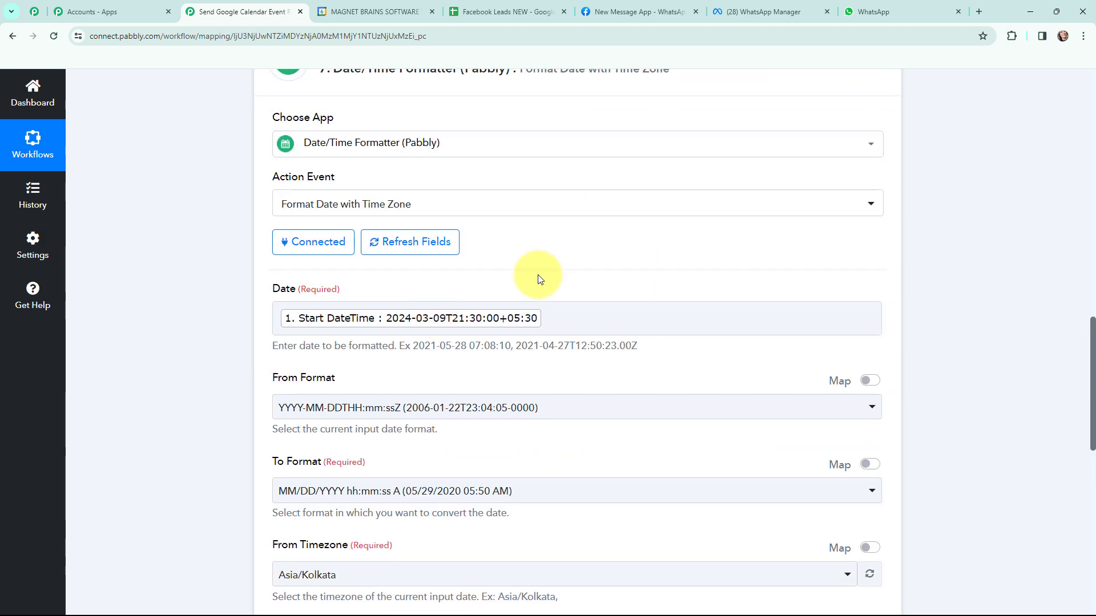
{"action": "scroll", "coordinate": [540, 279], "scroll_direction": "up", "scroll_amount": 2}
{"action": "left_click", "coordinate": [574, 428]}
{"action": "key", "text": "BackSpace"}
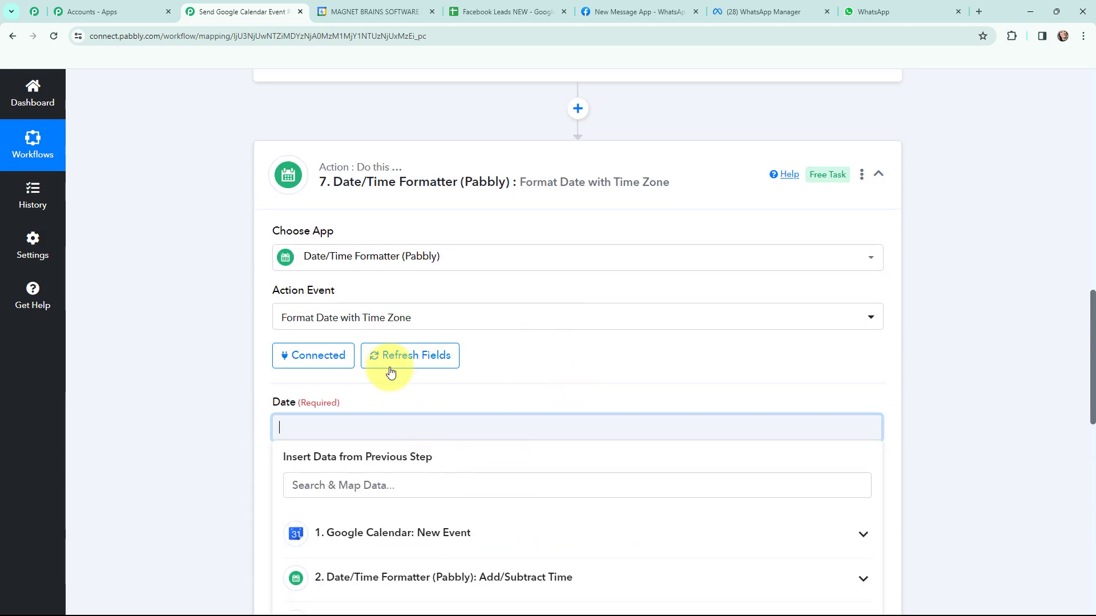
{"action": "scroll", "coordinate": [391, 400], "scroll_direction": "down", "scroll_amount": 3}
{"action": "left_click", "coordinate": [396, 363]}
{"action": "left_click", "coordinate": [395, 317]}
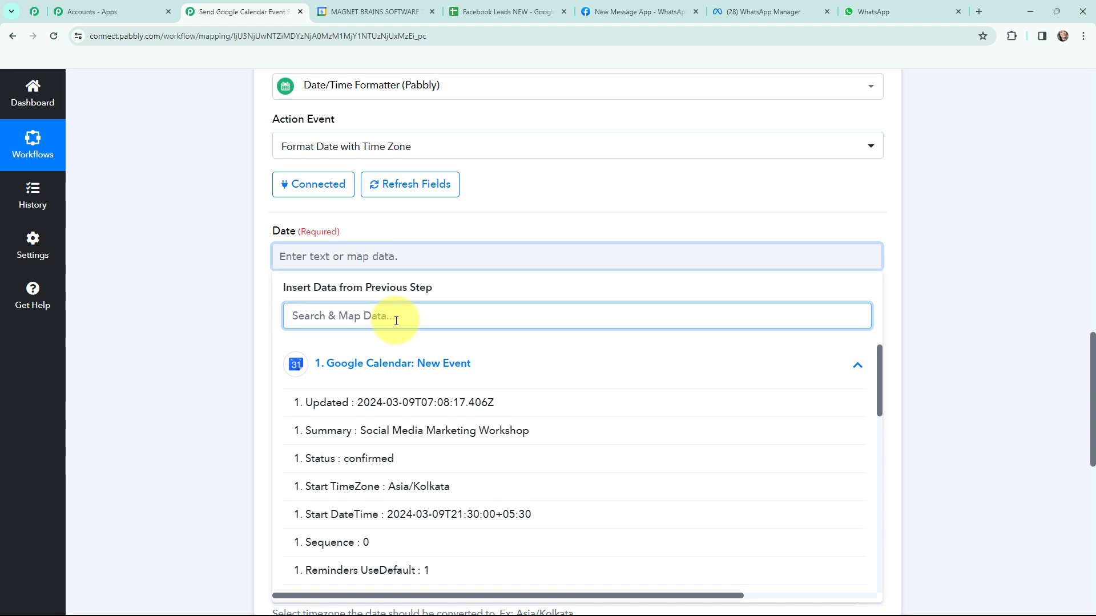
{"action": "type", "text": "end"}
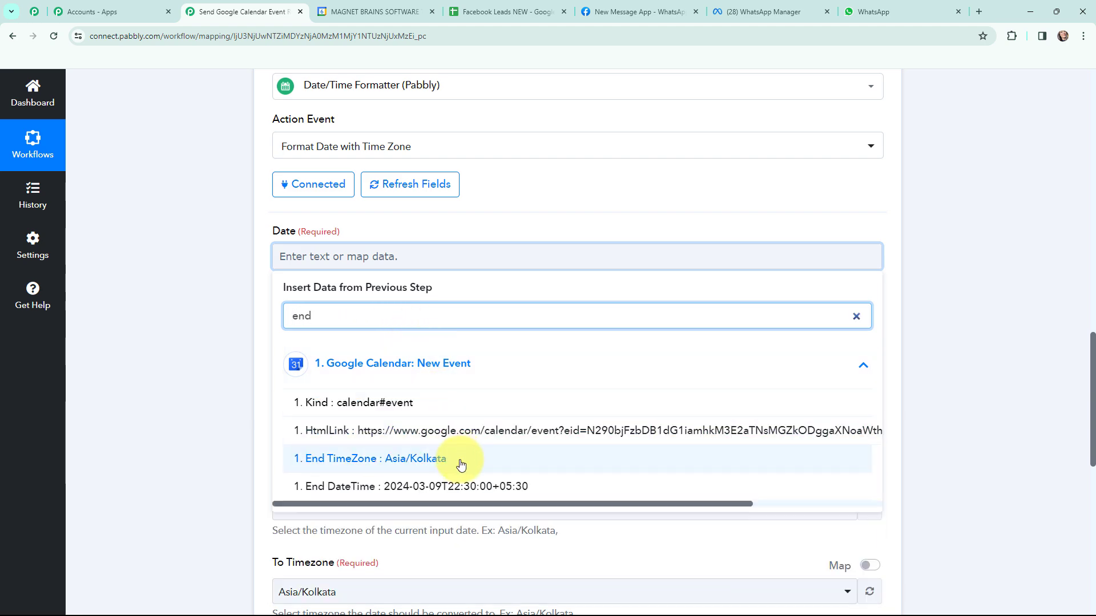
{"action": "left_click", "coordinate": [451, 486]}
{"action": "left_click", "coordinate": [201, 299]}
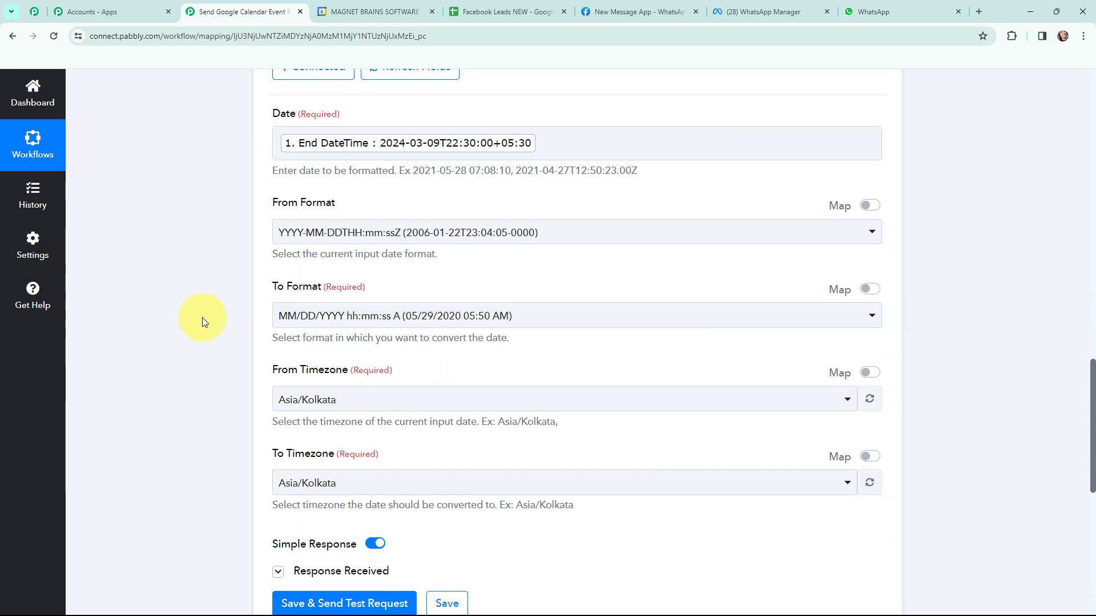
- Save the cloned formatter step with a test request and check the formatted end time in its Result
{"action": "scroll", "coordinate": [202, 318], "scroll_direction": "down", "scroll_amount": 3}
{"action": "left_click", "coordinate": [320, 438]}
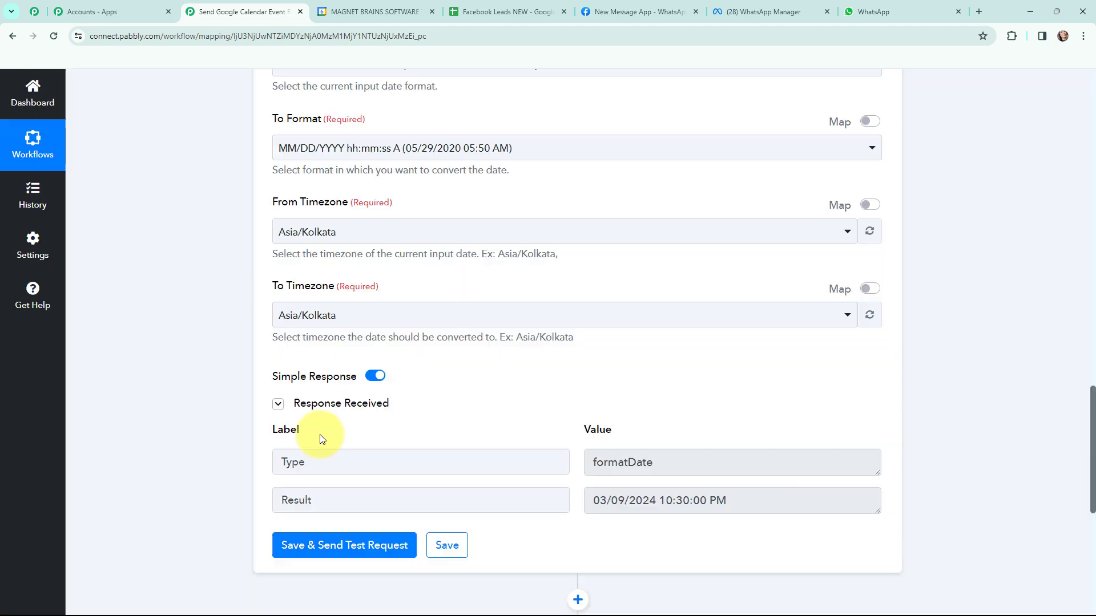
{"action": "scroll", "coordinate": [571, 334], "scroll_direction": "down", "scroll_amount": 2}
{"action": "left_click_drag", "start_coordinate": [590, 332], "coordinate": [736, 335]}
{"action": "left_click", "coordinate": [933, 341]}
{"action": "scroll", "coordinate": [379, 379], "scroll_direction": "down", "scroll_amount": 2}
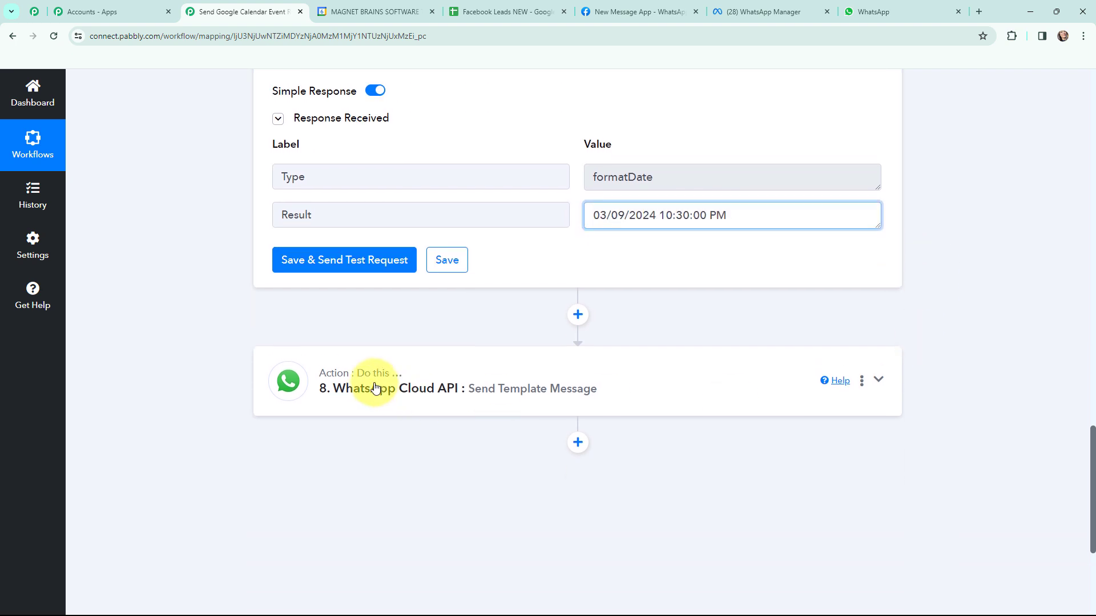
- In the WhatsApp Cloud API step, map Body Field 3 to the Result of formatter step 6
{"action": "left_click", "coordinate": [379, 384]}
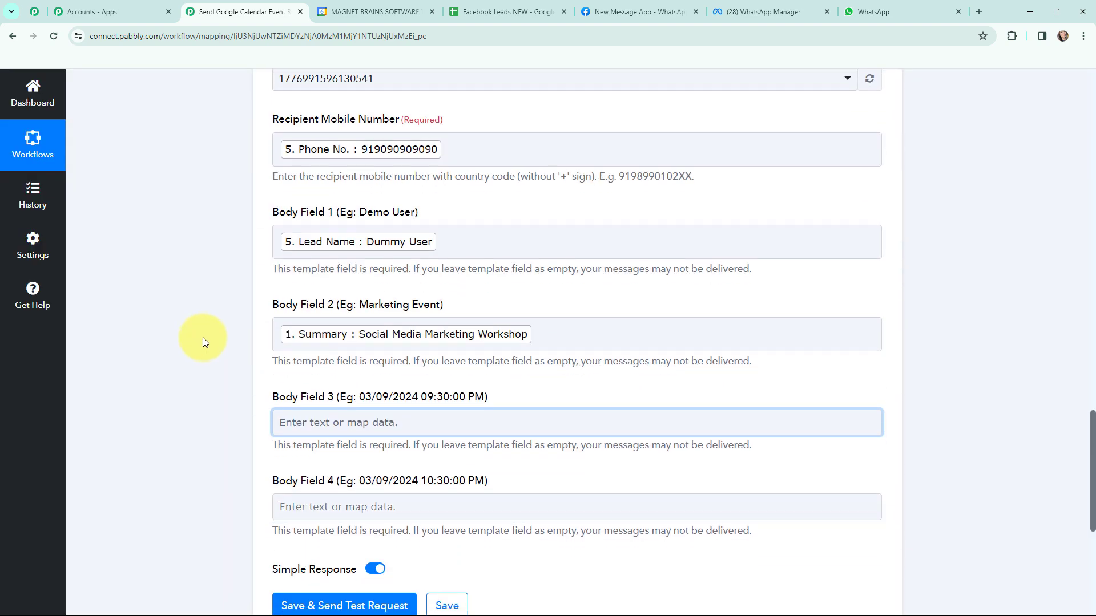
{"action": "scroll", "coordinate": [252, 338], "scroll_direction": "down", "scroll_amount": 2}
{"action": "left_click", "coordinate": [342, 315]}
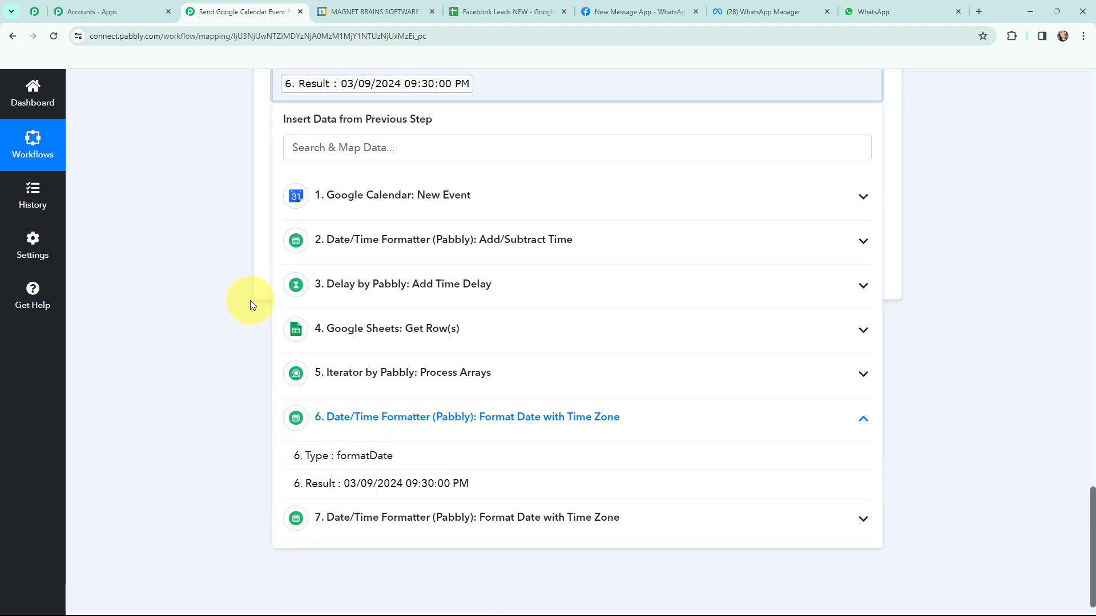
{"action": "left_click", "coordinate": [430, 484]}
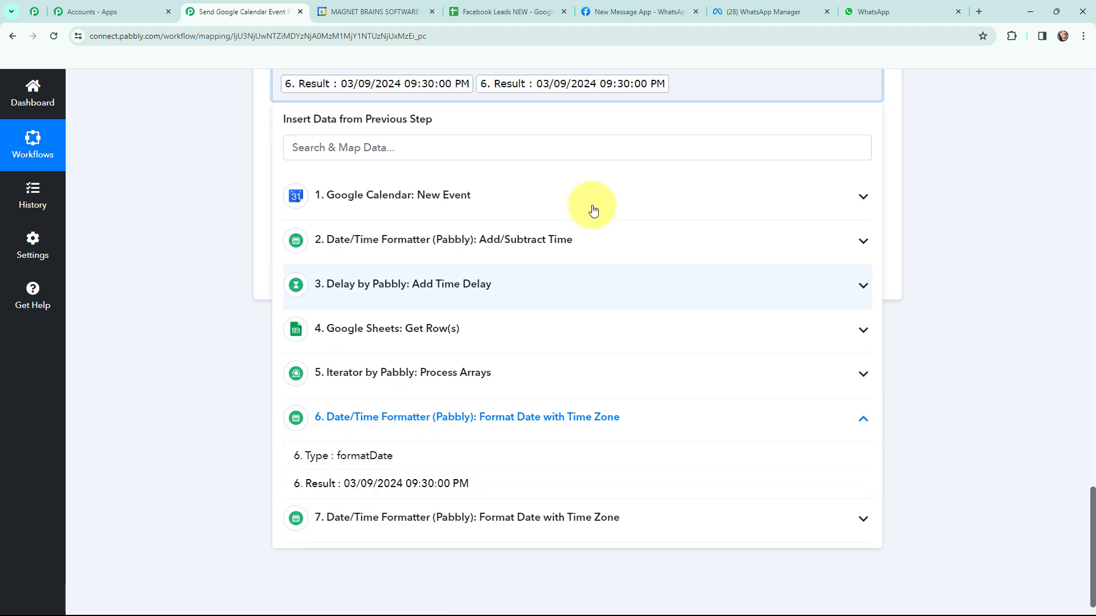
{"action": "key", "text": "BackSpace"}
{"action": "left_click", "coordinate": [125, 243]}
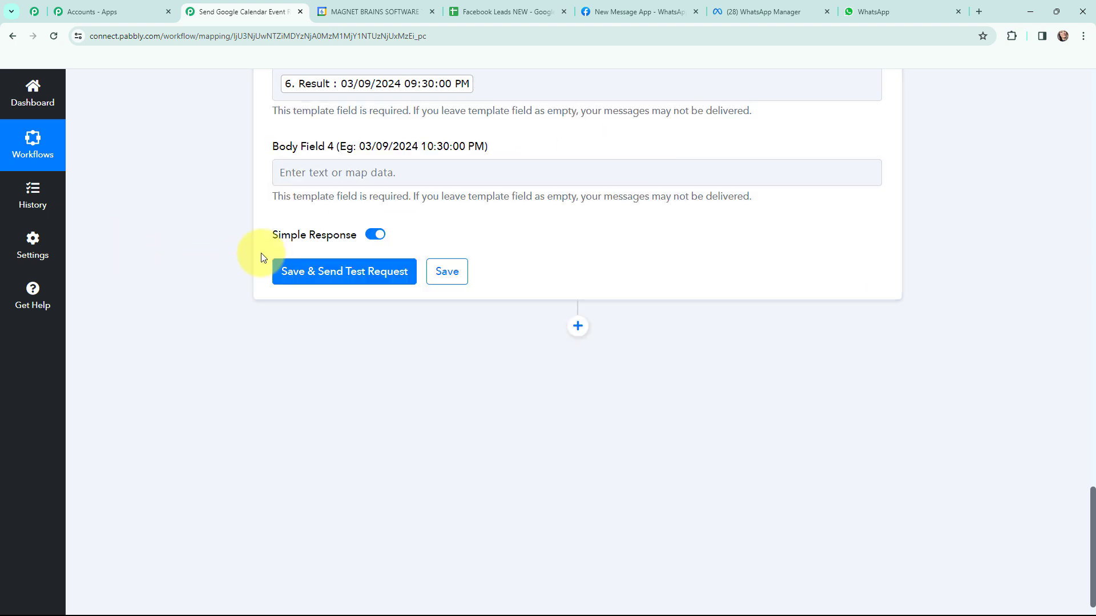
- Map Body Field 4 of the WhatsApp template message to the Result of formatter step 7
{"action": "left_click", "coordinate": [314, 171]}
{"action": "left_click", "coordinate": [381, 539]}
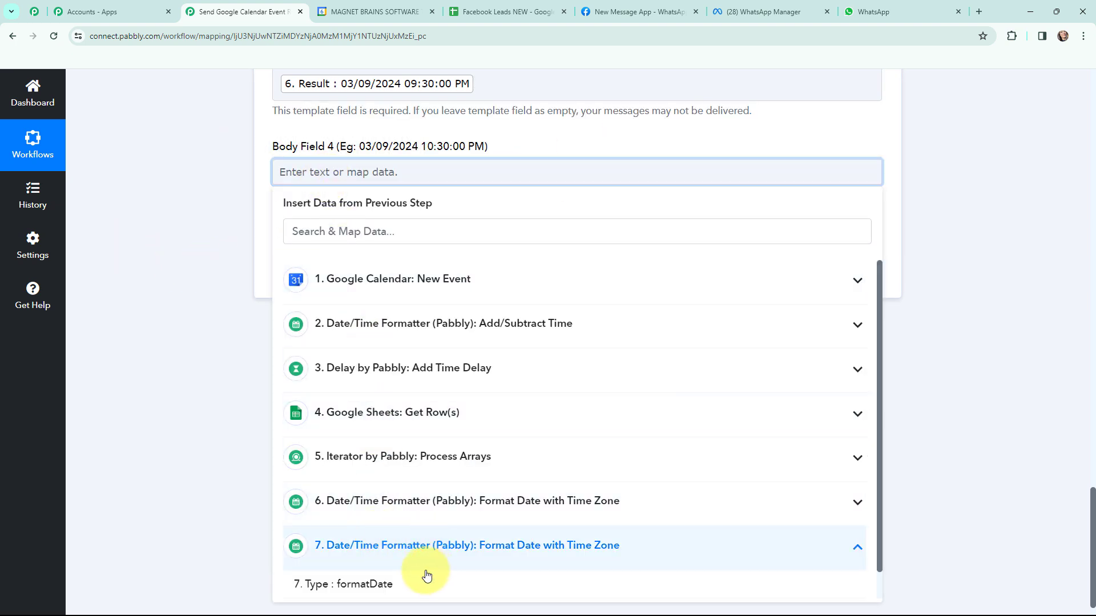
{"action": "scroll", "coordinate": [420, 569], "scroll_direction": "down", "scroll_amount": 1}
{"action": "left_click", "coordinate": [411, 578]}
{"action": "scroll", "coordinate": [213, 407], "scroll_direction": "up", "scroll_amount": 5}
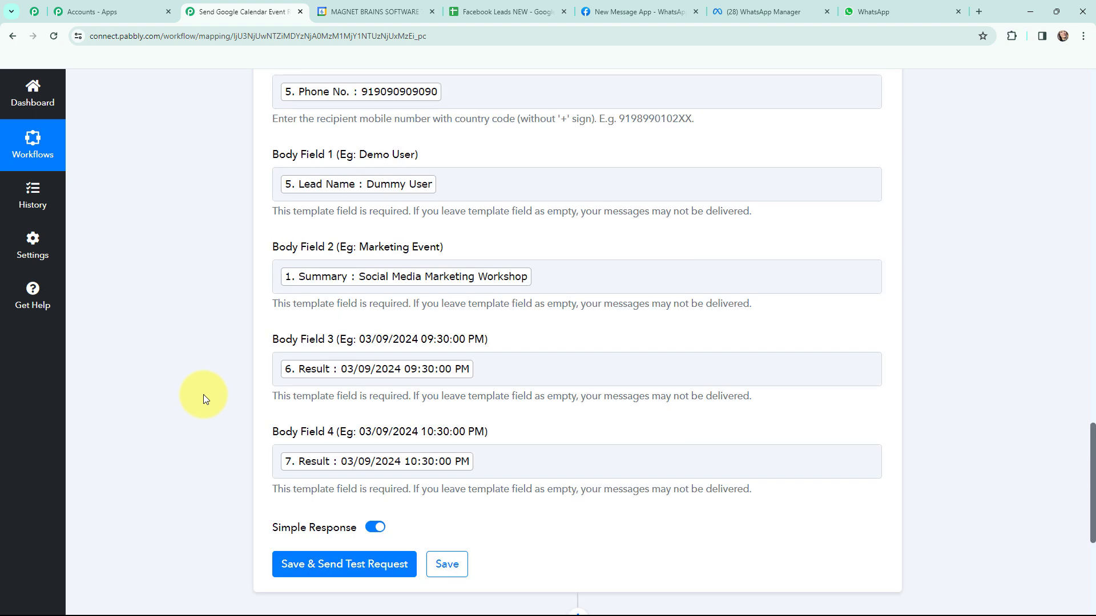
- Save the WhatsApp Cloud API Send Template Message step and send a test request
{"action": "scroll", "coordinate": [203, 395], "scroll_direction": "up", "scroll_amount": 3}
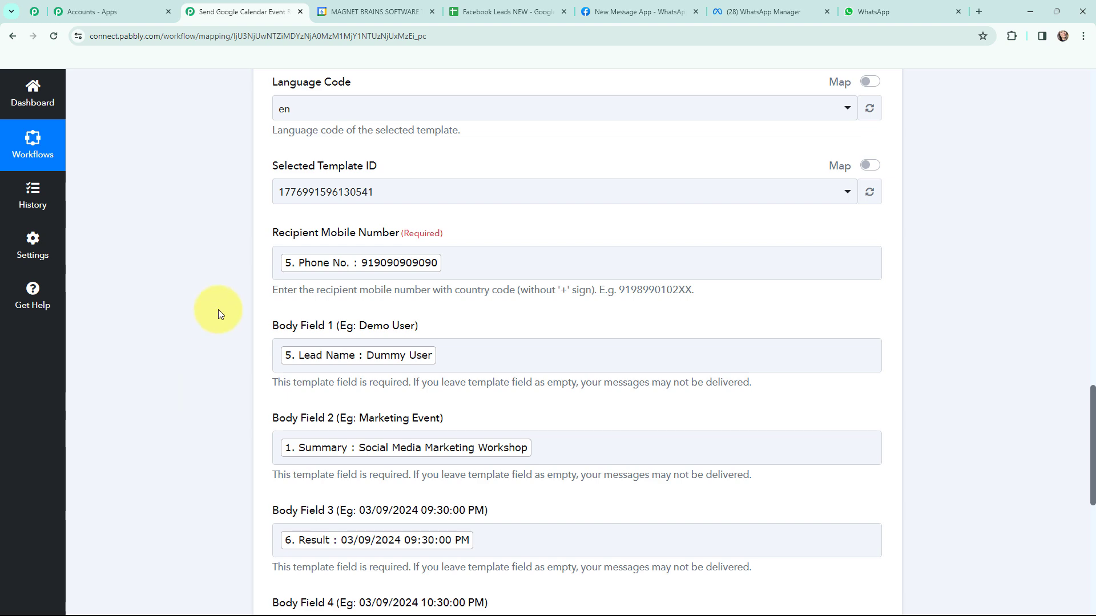
{"action": "scroll", "coordinate": [218, 309], "scroll_direction": "down", "scroll_amount": 7}
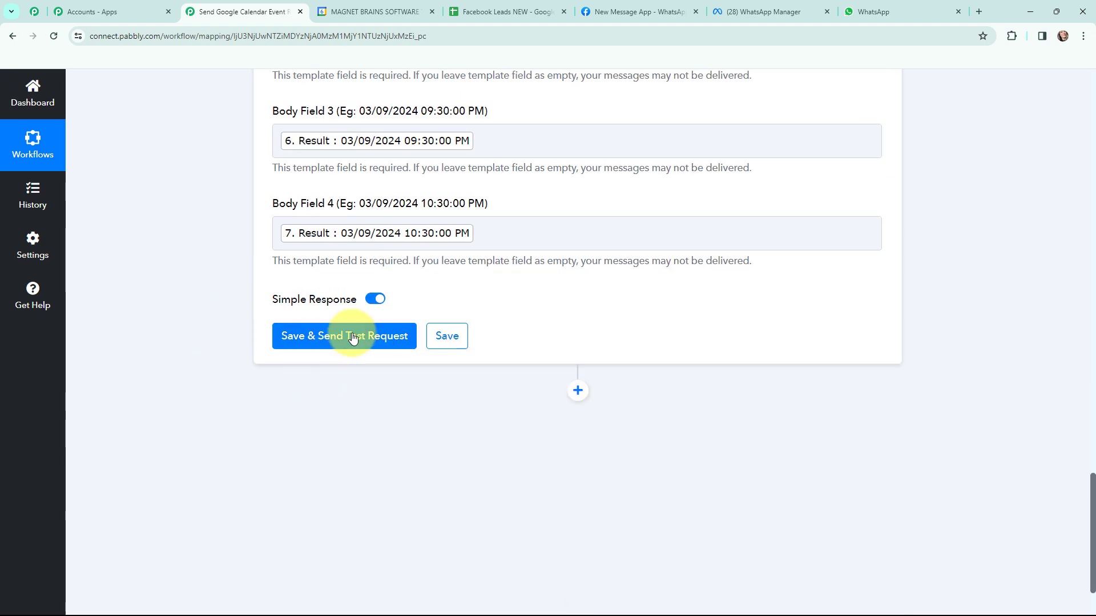
{"action": "left_click", "coordinate": [347, 340]}
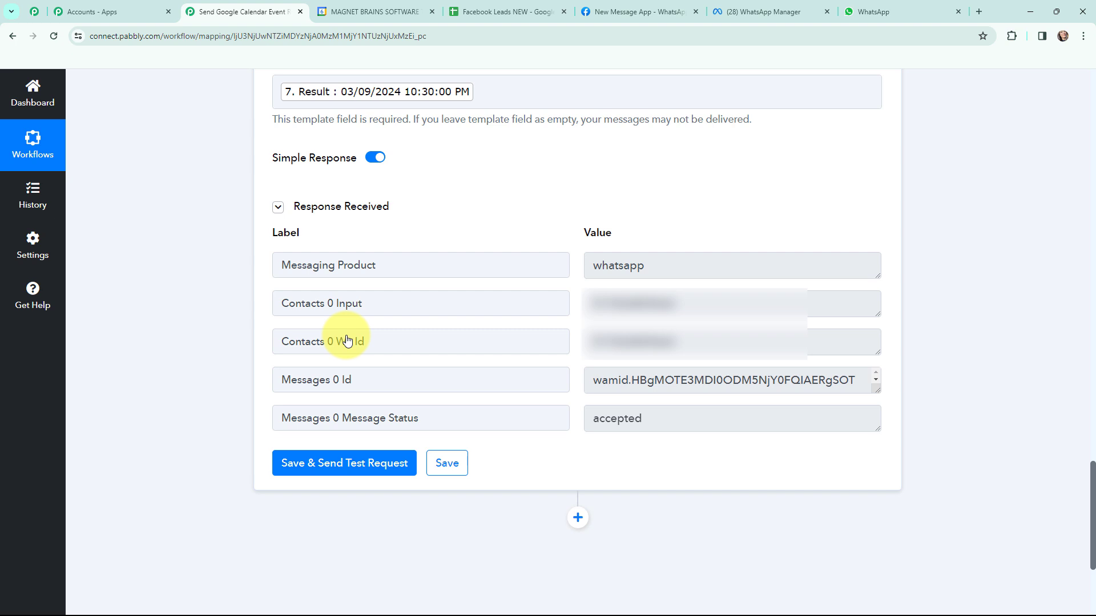
- Check the event reminder message received in WhatsApp Web, and return to Pabbly Connect to review the workflow's steps
{"action": "key", "text": "ctrl+9"}
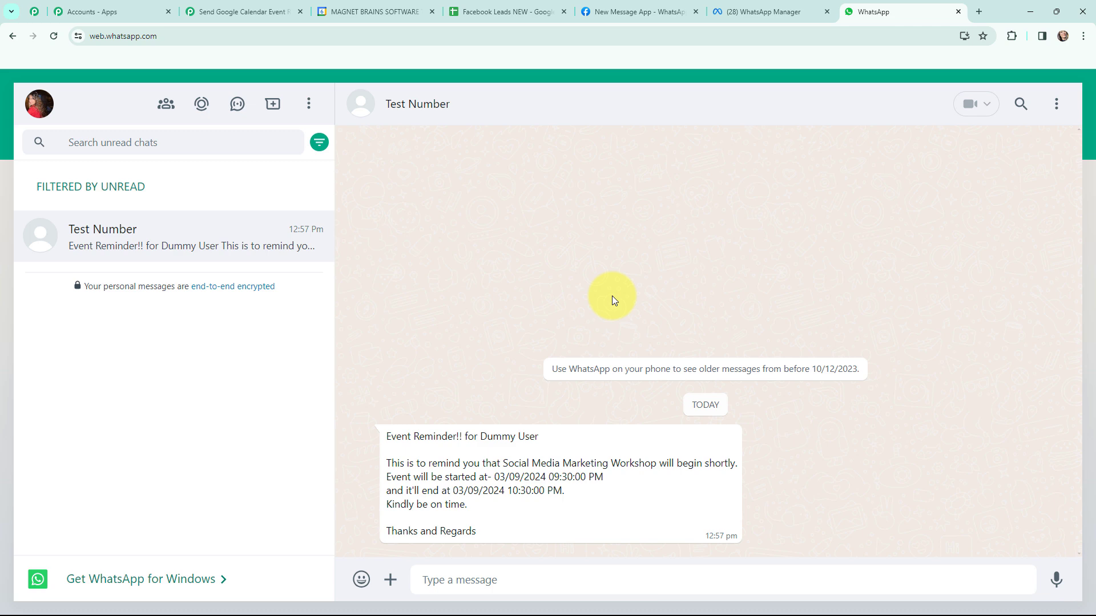
{"action": "left_click", "coordinate": [223, 12]}
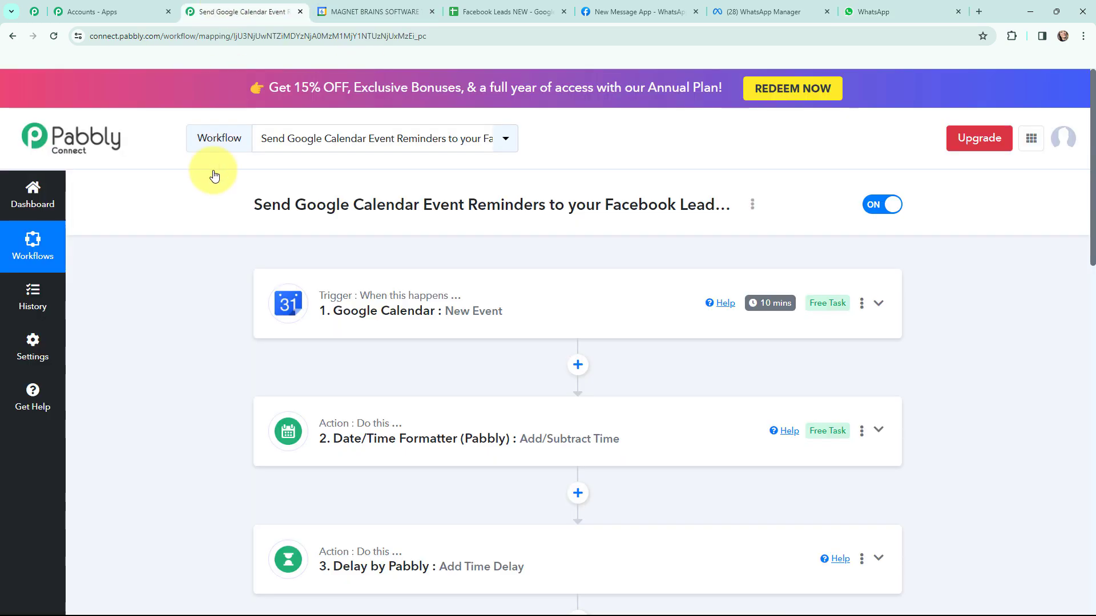
{"action": "scroll", "coordinate": [195, 244], "scroll_direction": "down", "scroll_amount": 2}
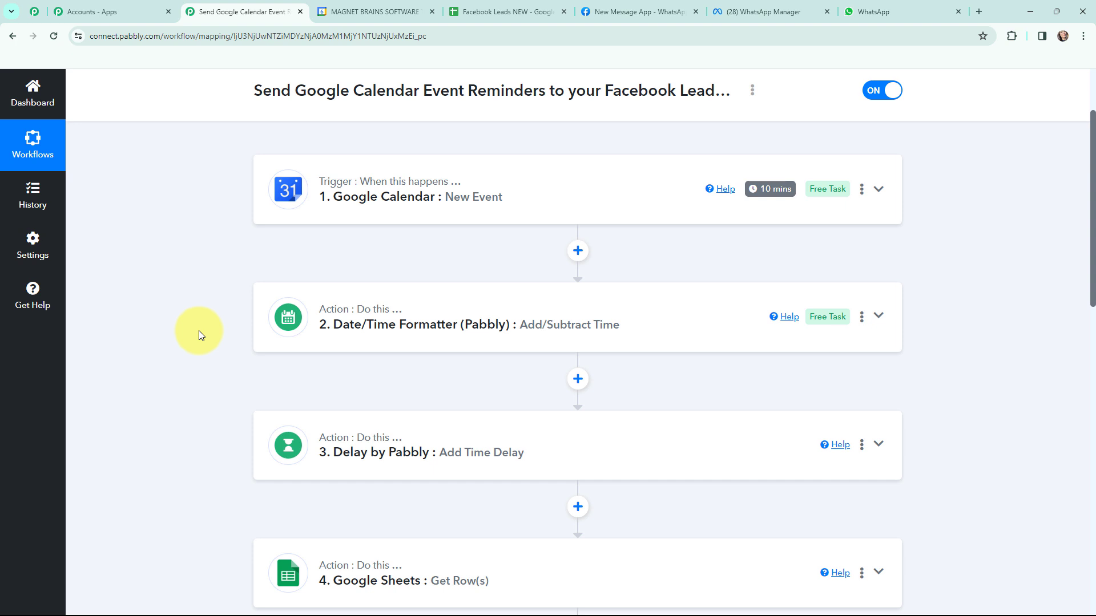
{"action": "scroll", "coordinate": [199, 331], "scroll_direction": "down", "scroll_amount": 3}
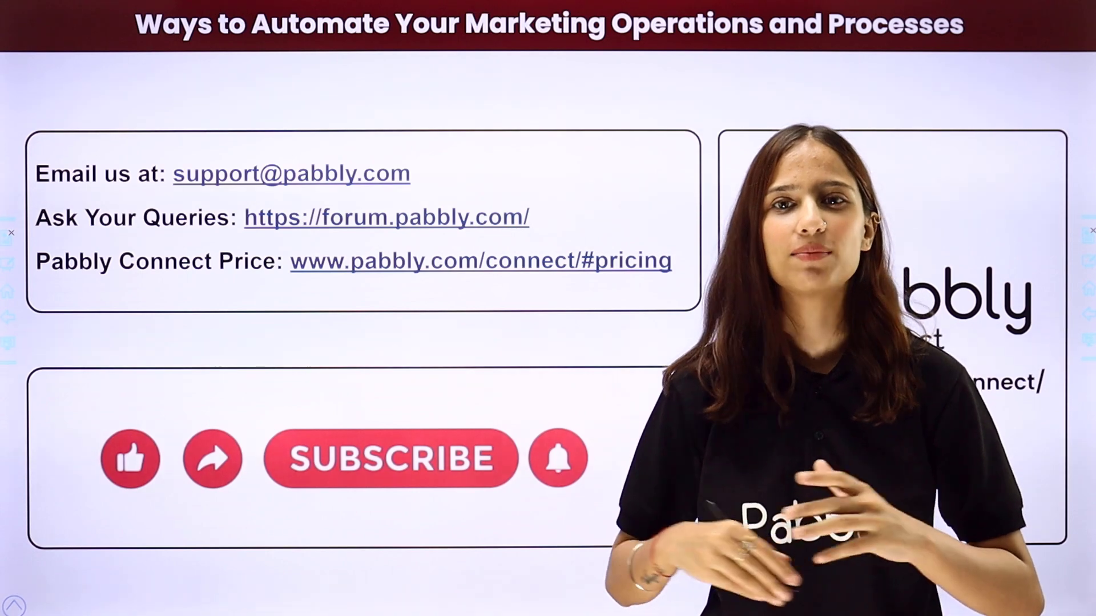